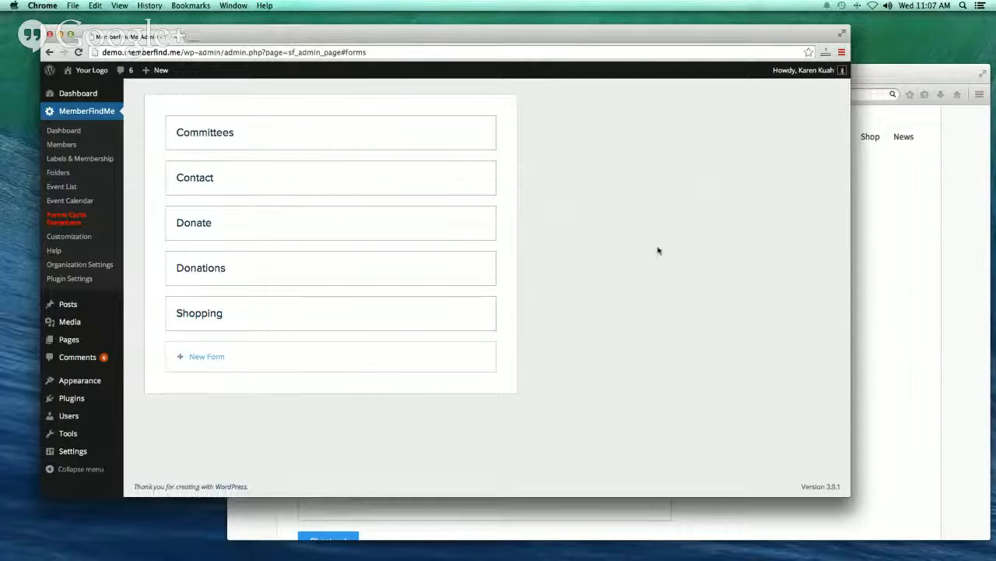
{"action": "left_click", "coordinate": [905, 80]}
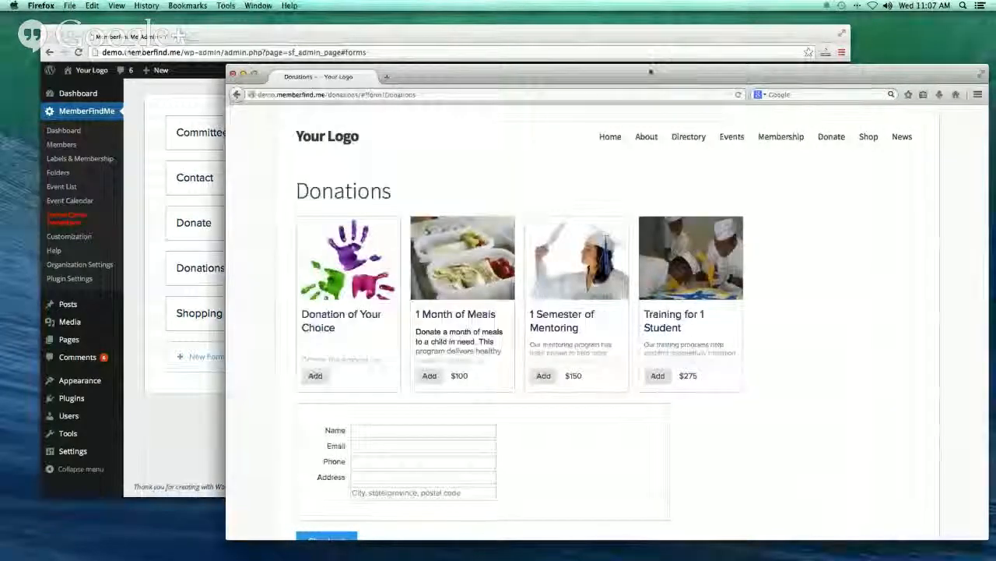
{"action": "left_click_drag", "start_coordinate": [661, 80], "coordinate": [618, 46]}
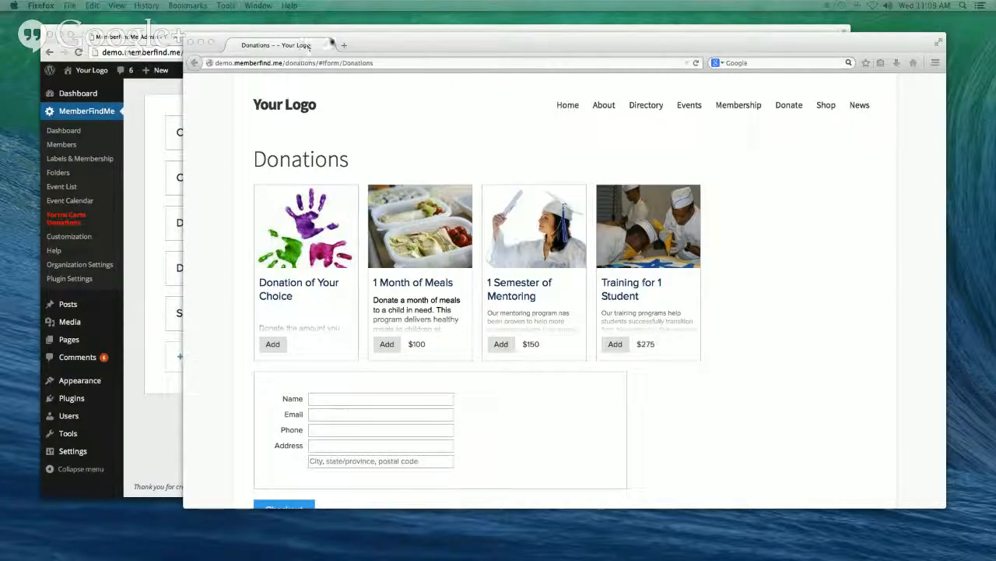
{"action": "left_click", "coordinate": [388, 27]}
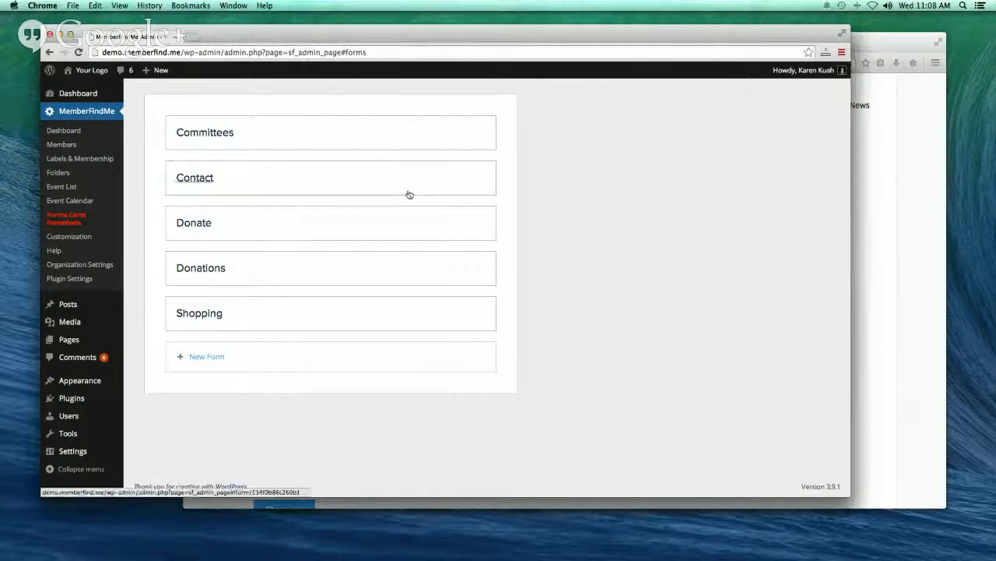
- Move between the admin and the public website, then load the site's Donate page
{"action": "left_click", "coordinate": [879, 48]}
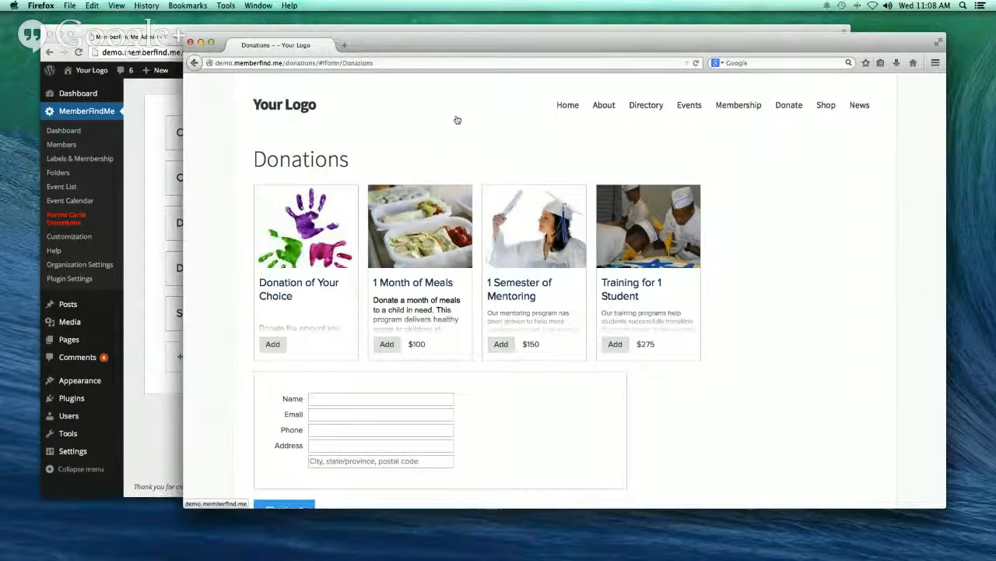
{"action": "left_click", "coordinate": [415, 31]}
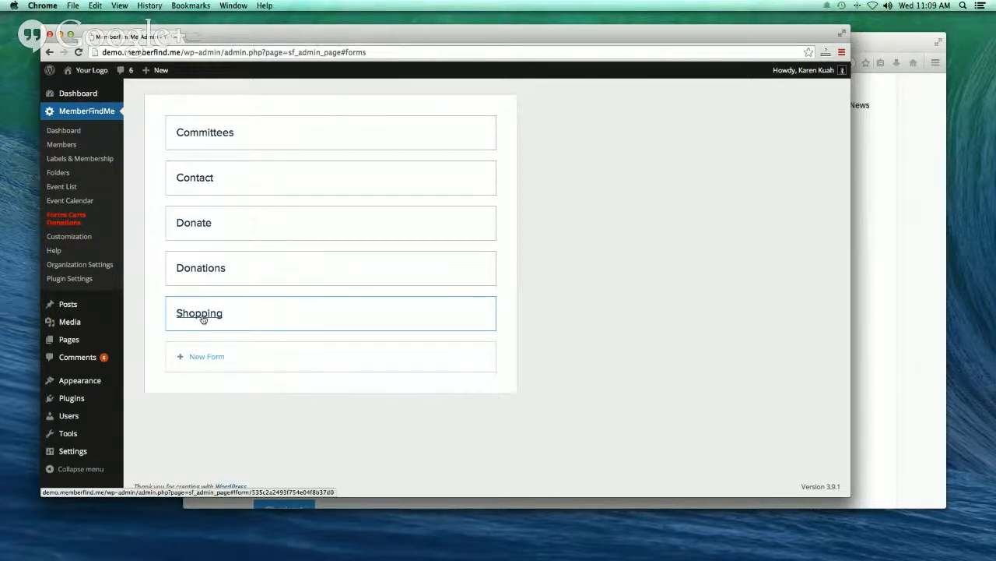
{"action": "left_click", "coordinate": [878, 46]}
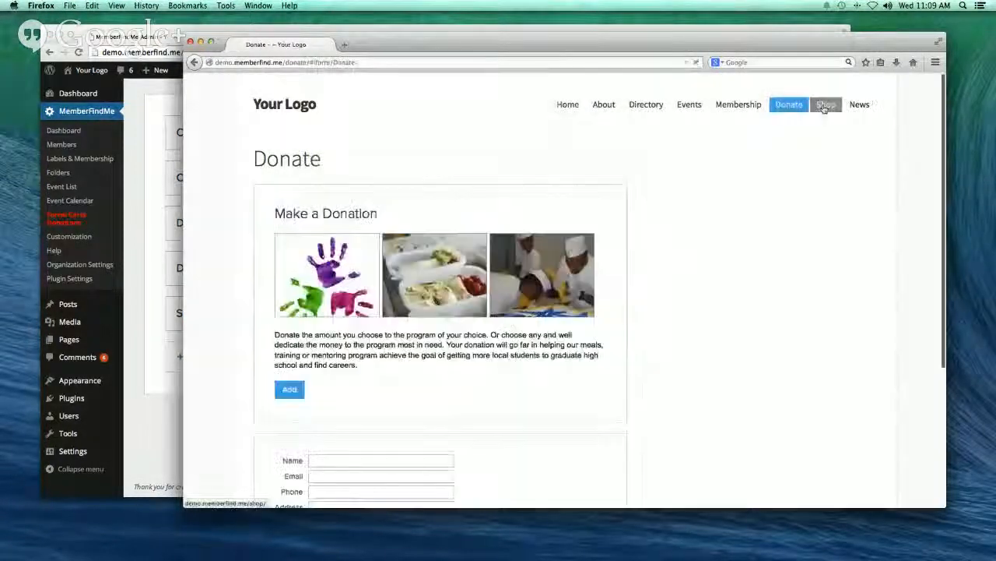
- Add a Medium Soccer T-Shirt with a back name to the cart, totalling $32
{"action": "left_click", "coordinate": [826, 103]}
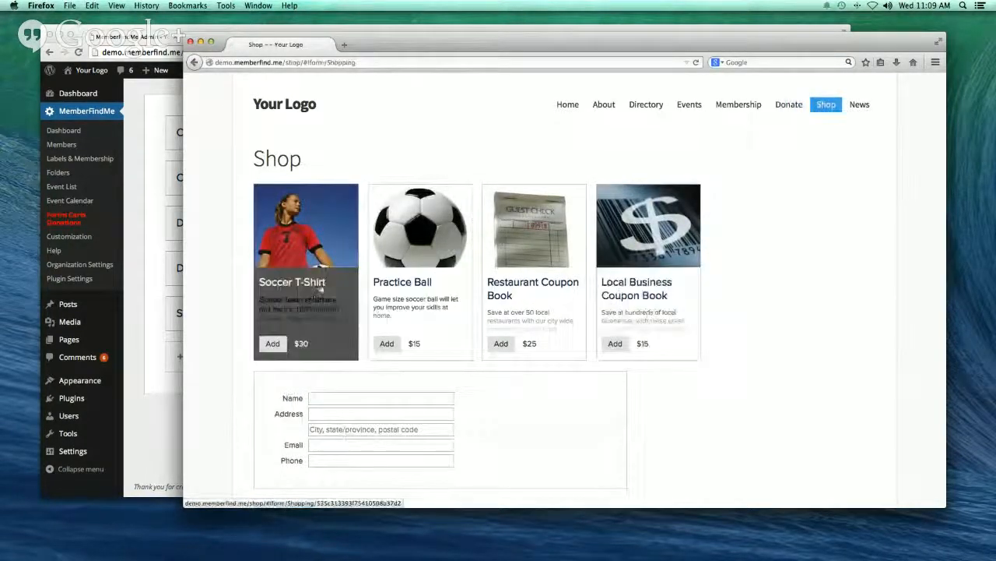
{"action": "left_click", "coordinate": [318, 287]}
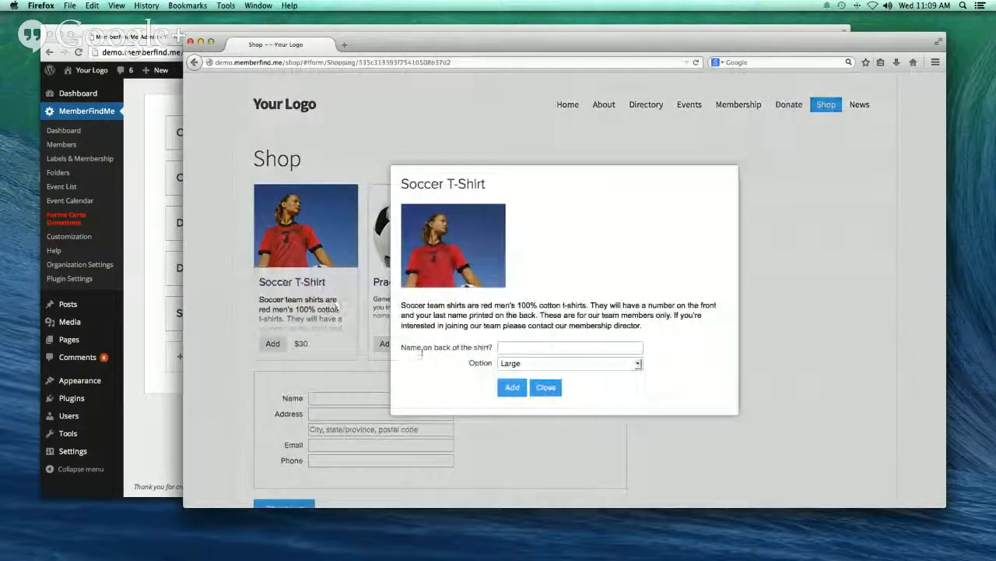
{"action": "left_click", "coordinate": [509, 346]}
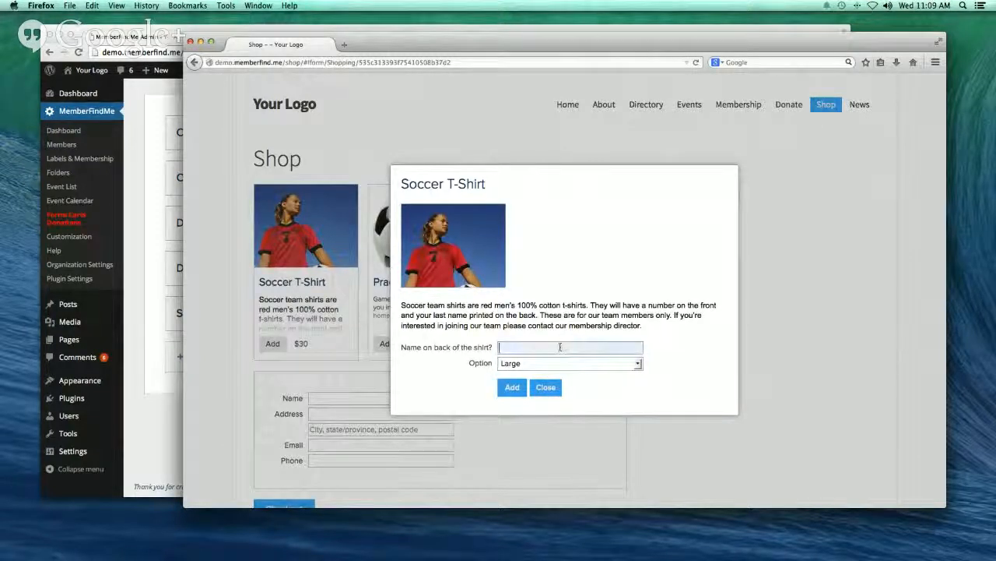
{"action": "left_click", "coordinate": [560, 346]}
{"action": "type", "text": "Kuan"}
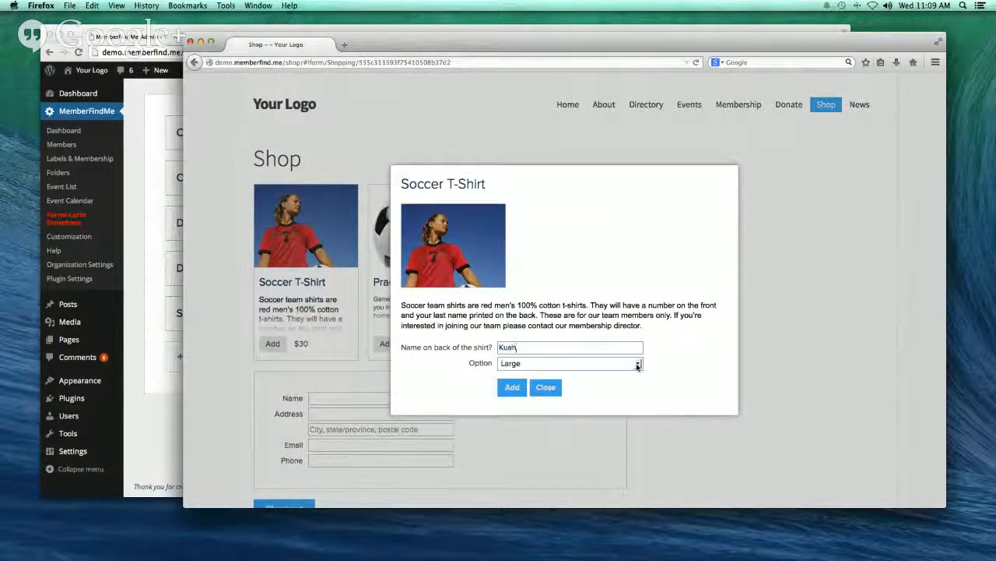
{"action": "left_click", "coordinate": [608, 363]}
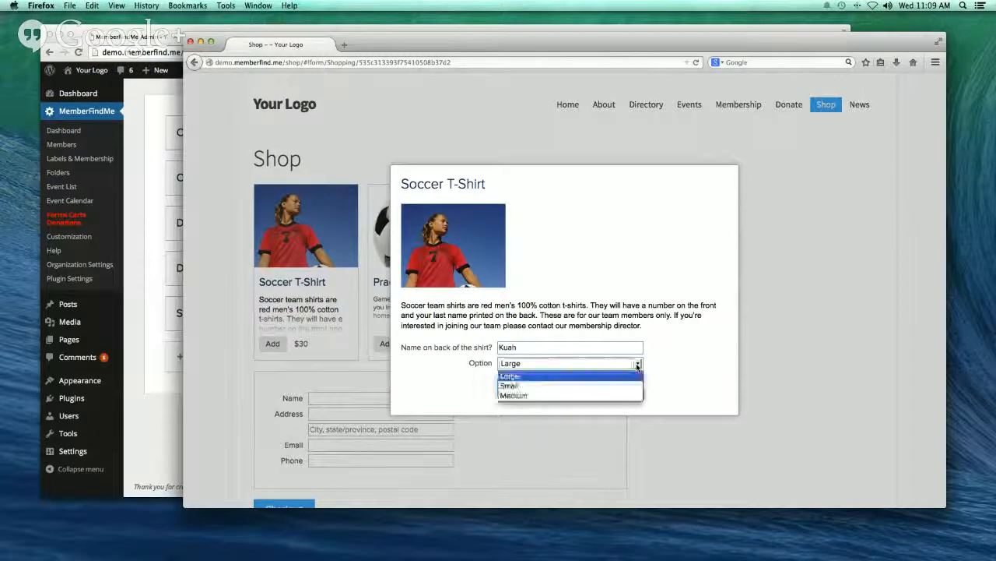
{"action": "left_click", "coordinate": [608, 395]}
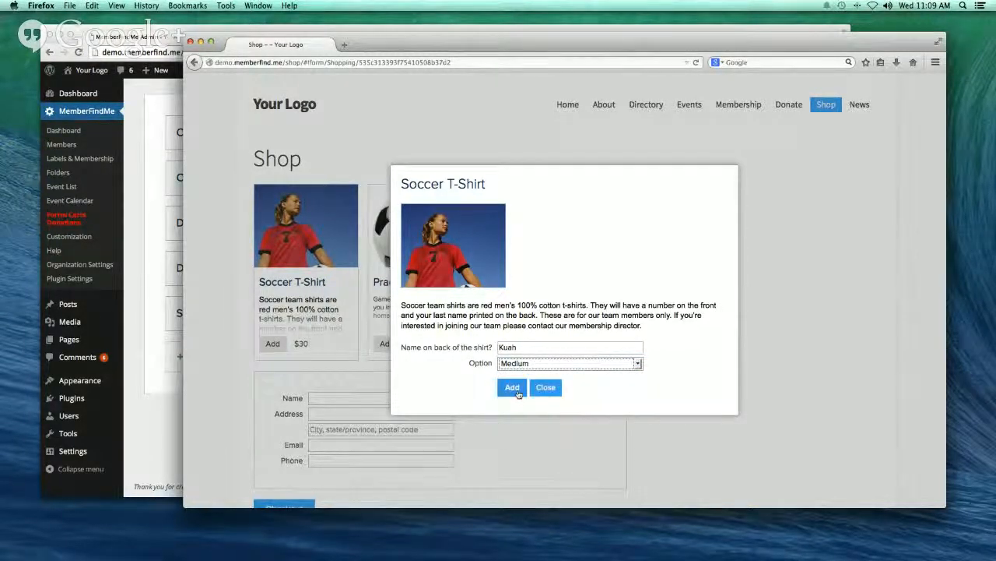
{"action": "left_click", "coordinate": [513, 387]}
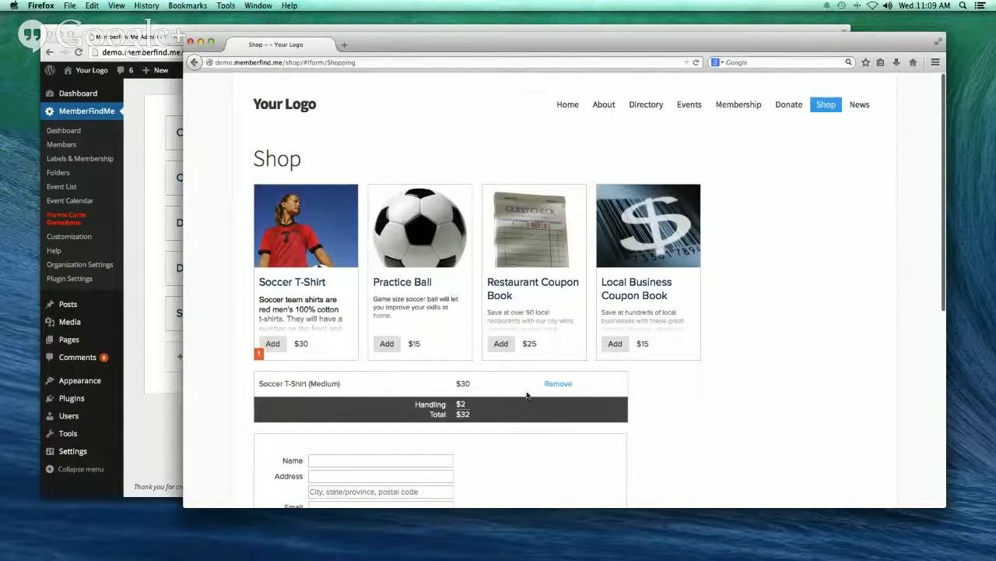
{"action": "scroll", "coordinate": [537, 395], "scroll_direction": "down", "scroll_amount": 5}
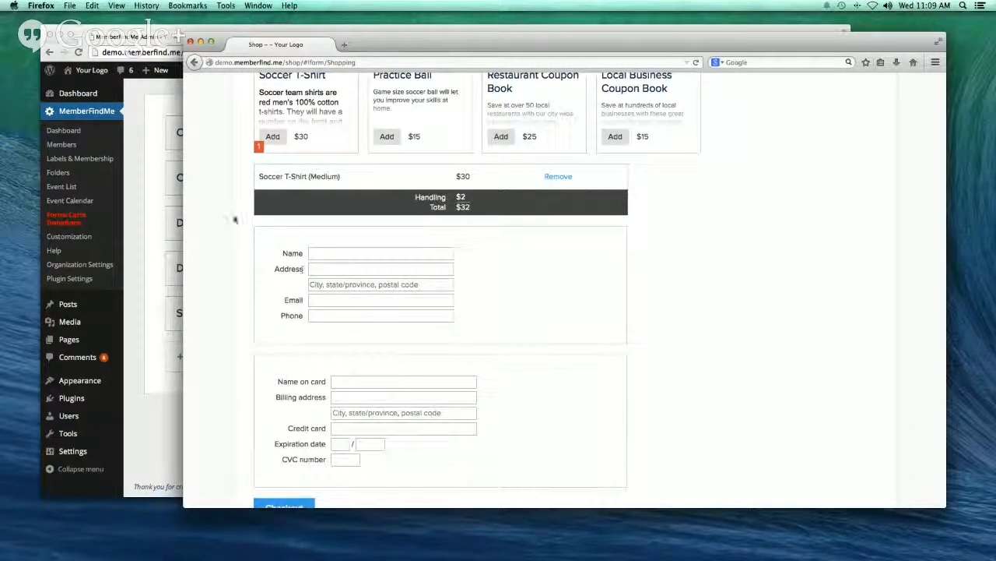
{"action": "left_click", "coordinate": [530, 30]}
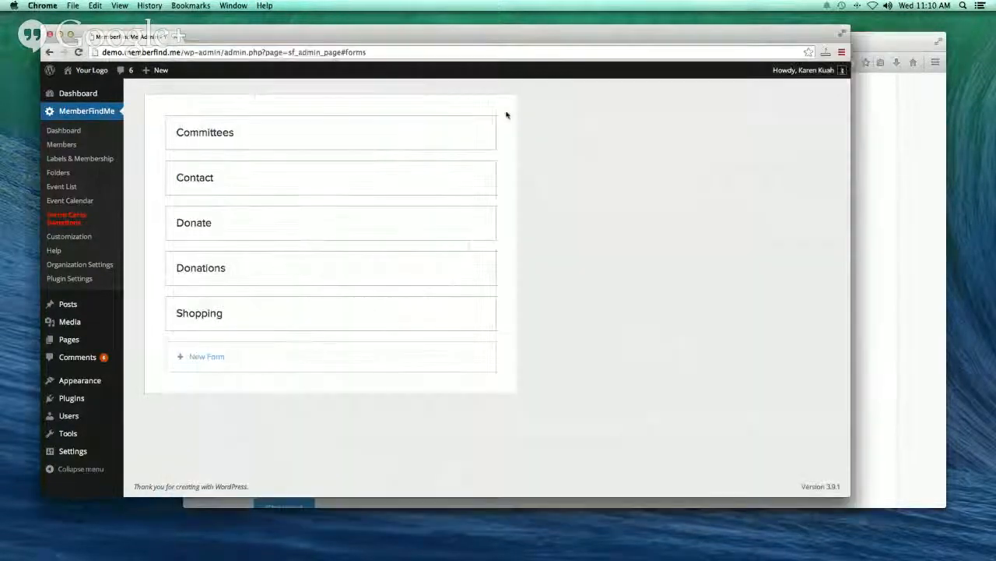
- Create a new form named Shop2 after the name 'Shop' is rejected as a duplicate
{"action": "left_click", "coordinate": [207, 356]}
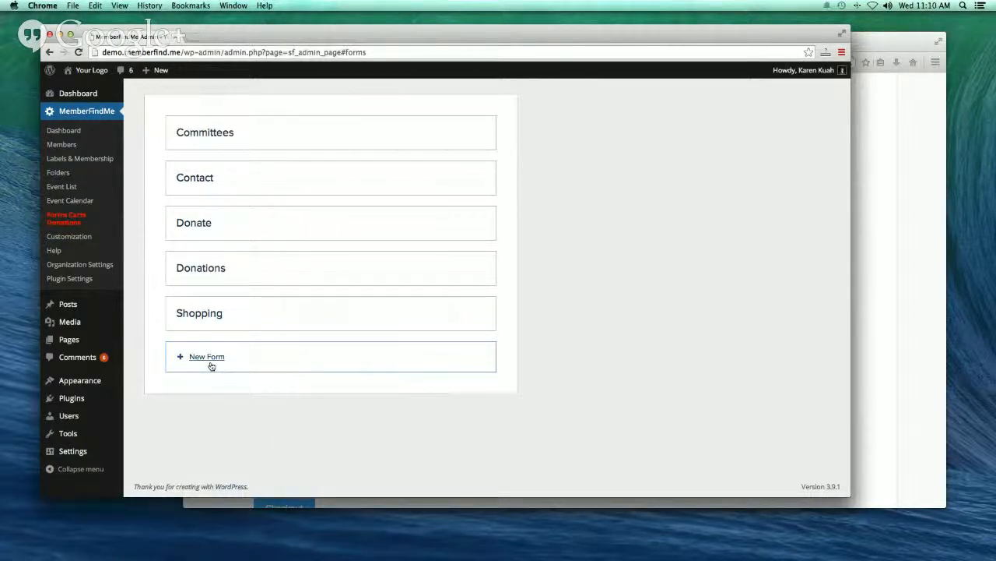
{"action": "left_click", "coordinate": [209, 362]}
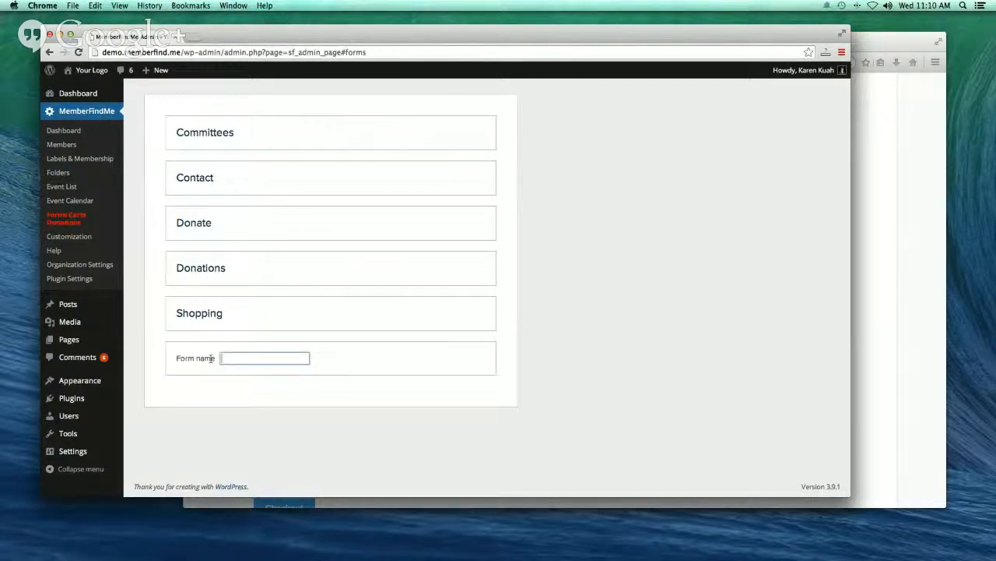
{"action": "left_click", "coordinate": [243, 358]}
{"action": "type", "text": "Shop"}
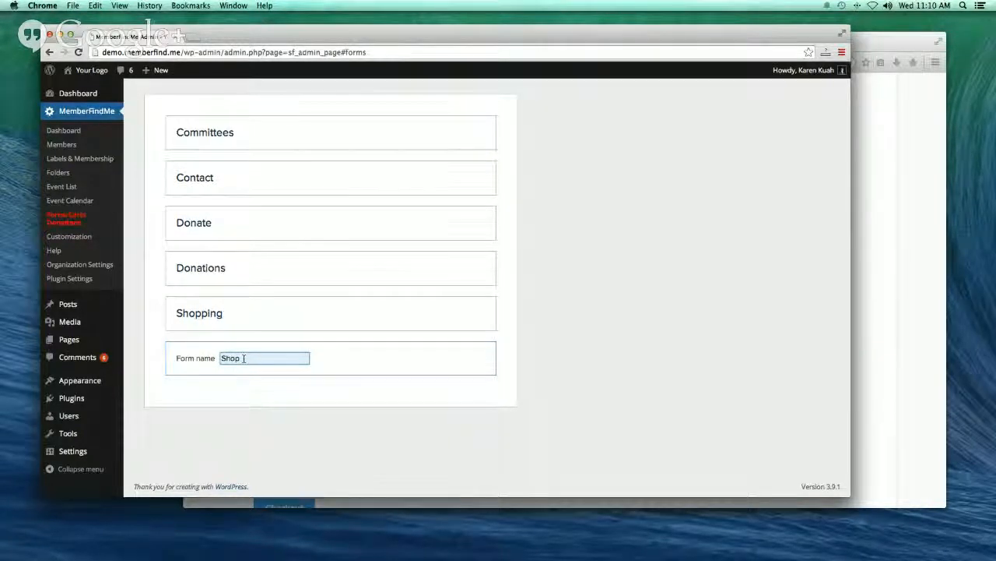
{"action": "key", "text": "Return"}
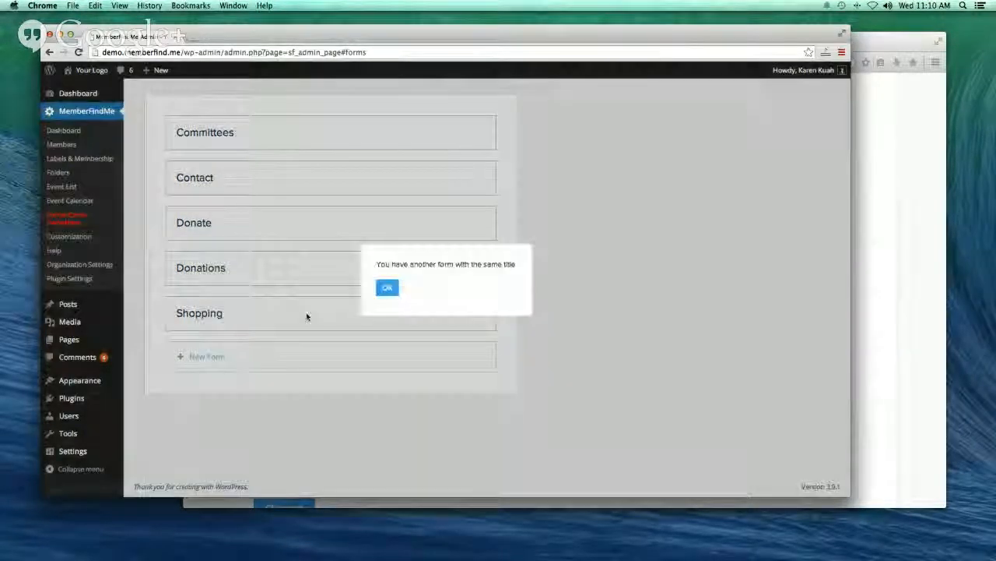
{"action": "left_click", "coordinate": [393, 288]}
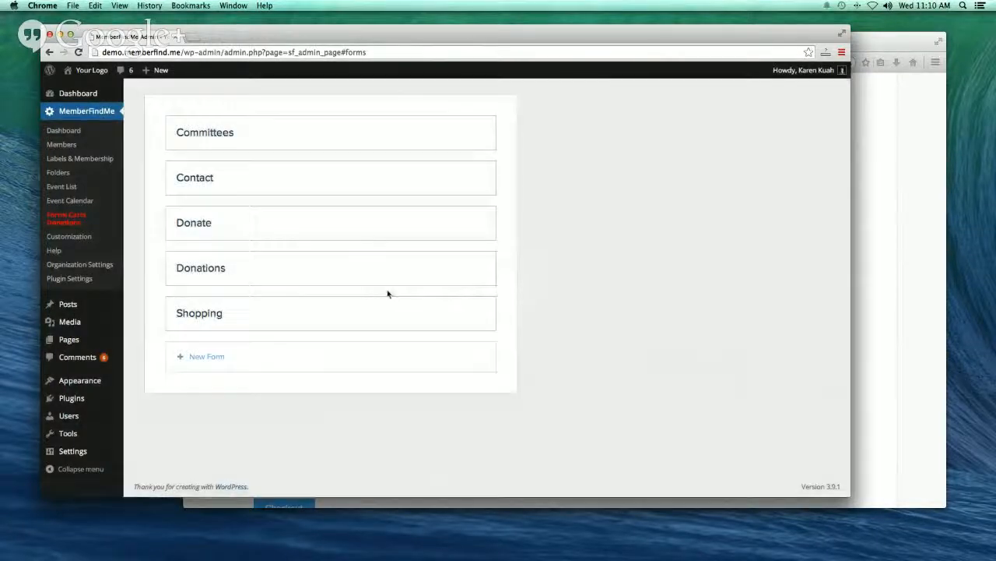
{"action": "left_click", "coordinate": [207, 355]}
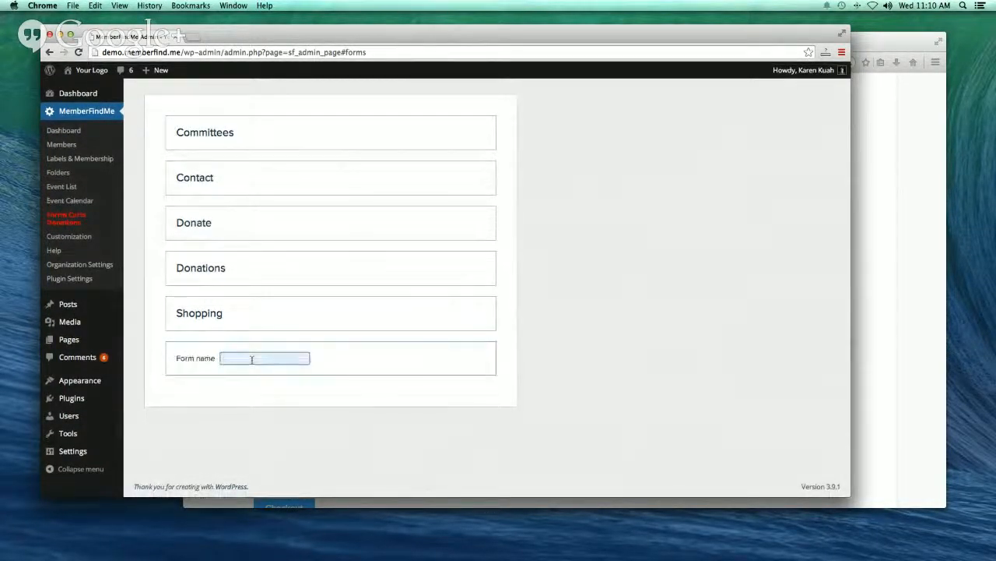
{"action": "type", "text": "Shop2"}
{"action": "key", "text": "Return"}
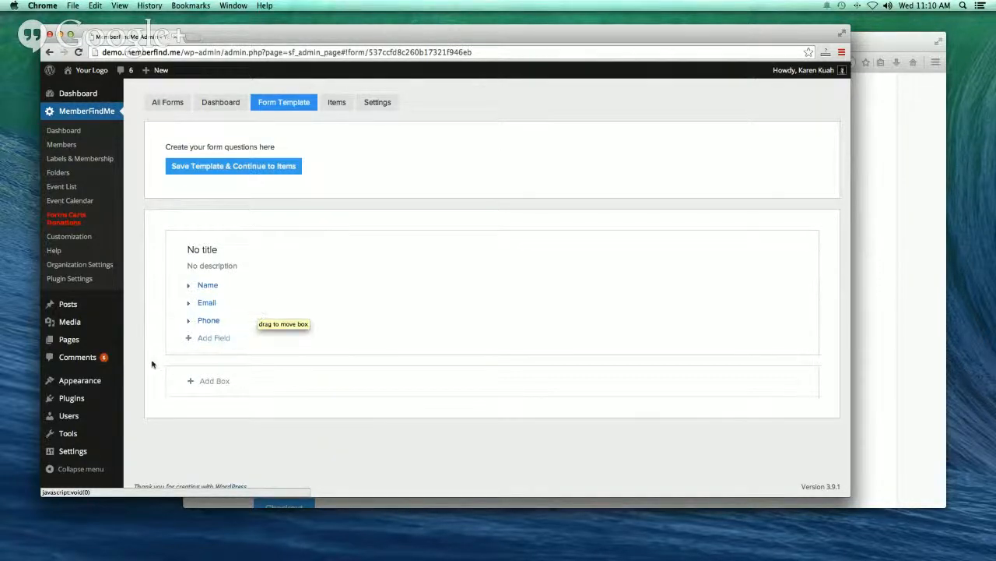
- Add a required 'Address' question mapped to the member Address field
{"action": "left_click", "coordinate": [214, 344]}
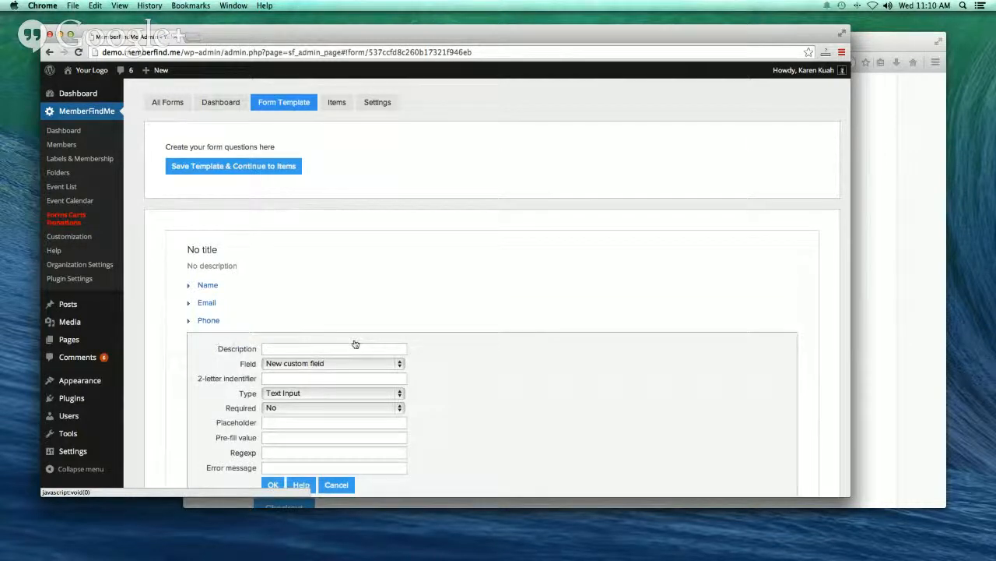
{"action": "scroll", "coordinate": [355, 343], "scroll_direction": "down", "scroll_amount": 1}
{"action": "scroll", "coordinate": [327, 311], "scroll_direction": "down", "scroll_amount": 1}
{"action": "left_click", "coordinate": [304, 291]}
{"action": "type", "text": "A"}
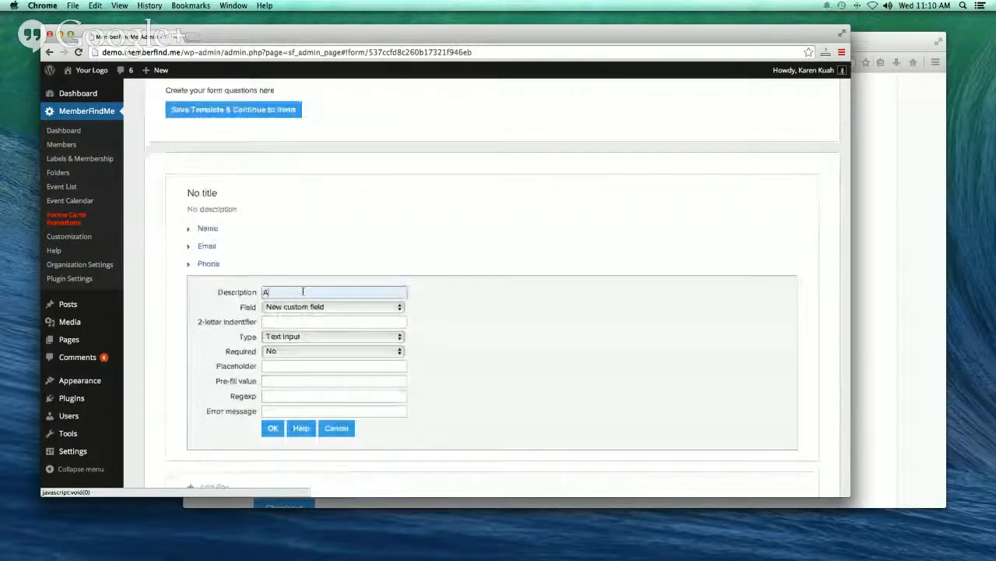
{"action": "type", "text": "ddress"}
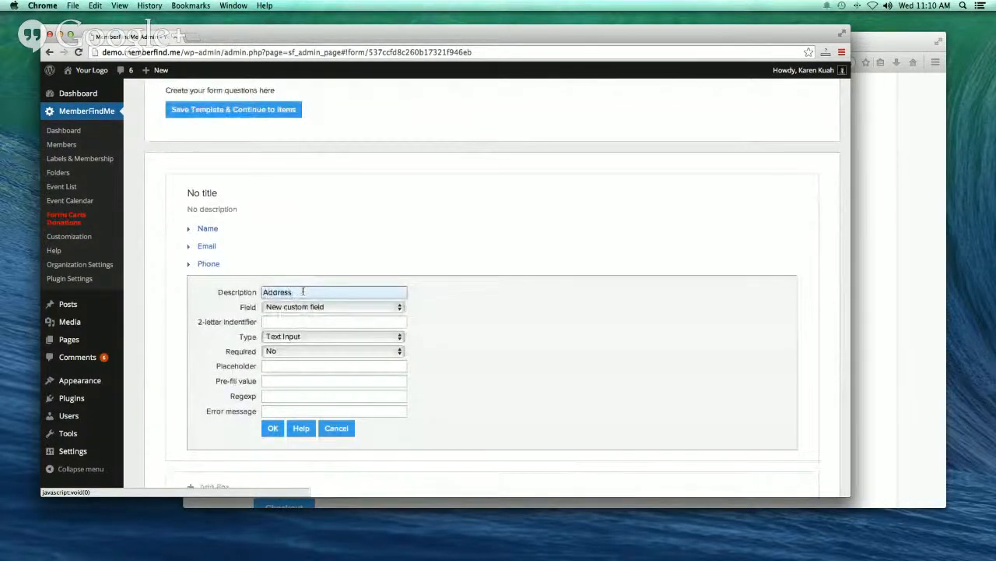
{"action": "left_click", "coordinate": [398, 308]}
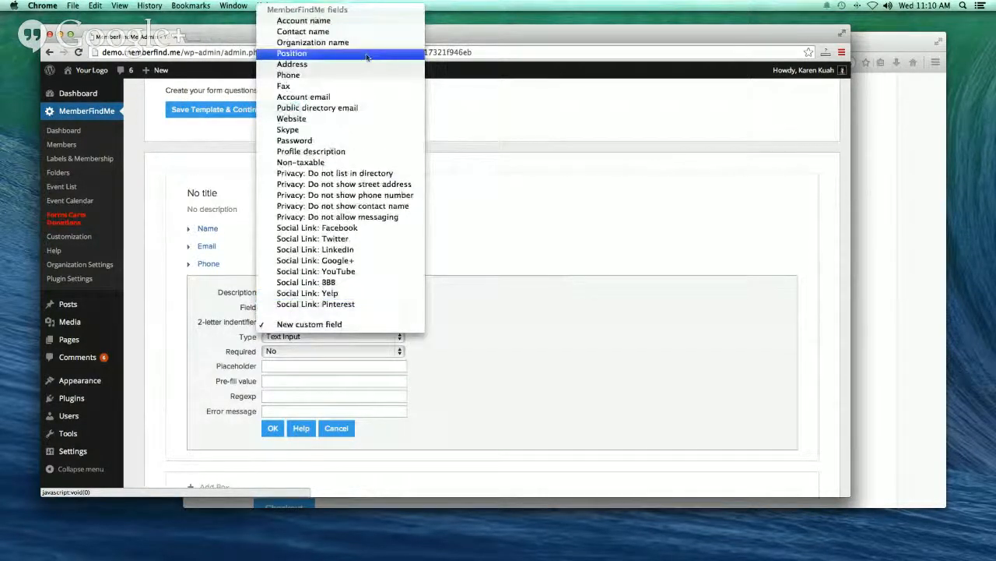
{"action": "left_click", "coordinate": [362, 67]}
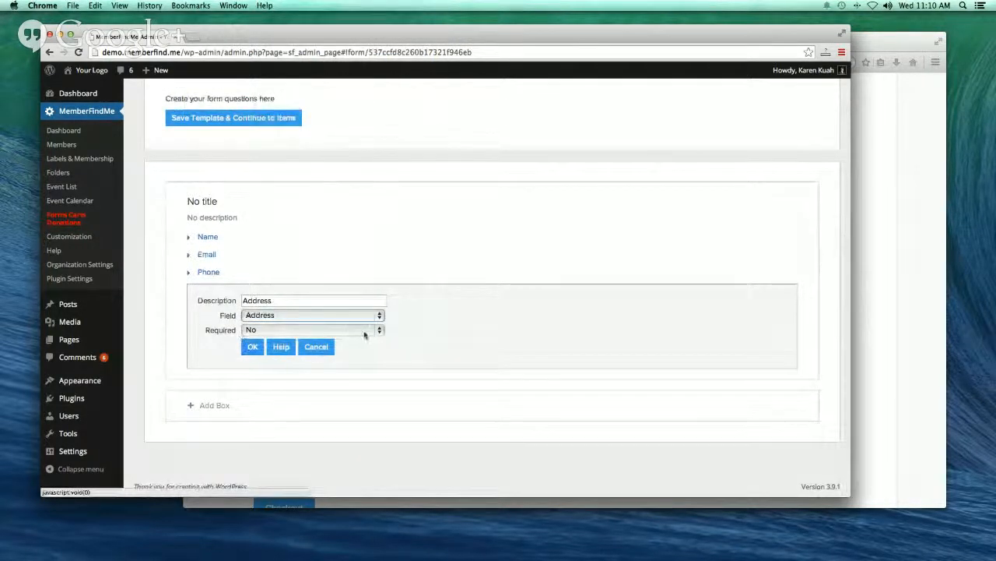
{"action": "left_click", "coordinate": [379, 330]}
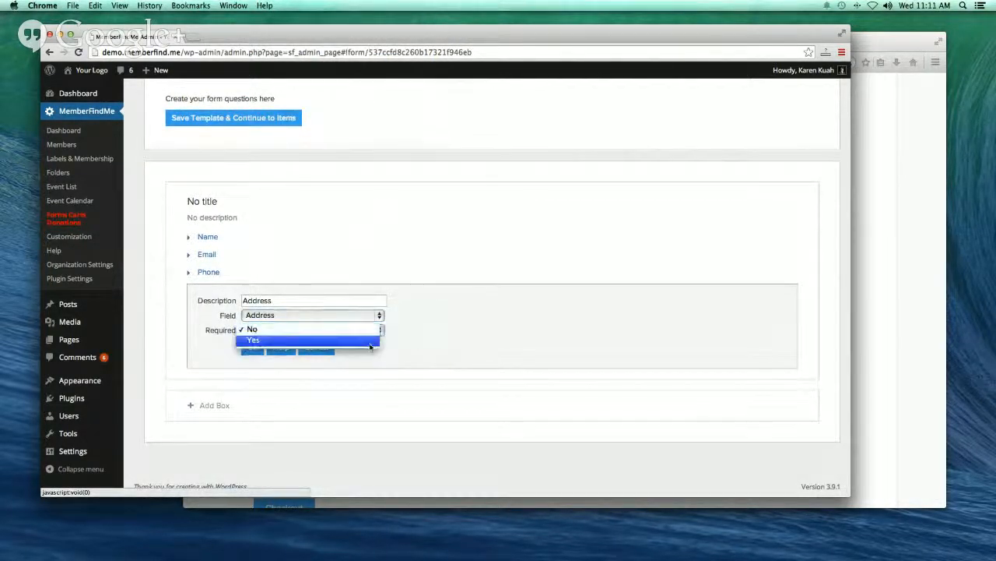
{"action": "left_click", "coordinate": [372, 340]}
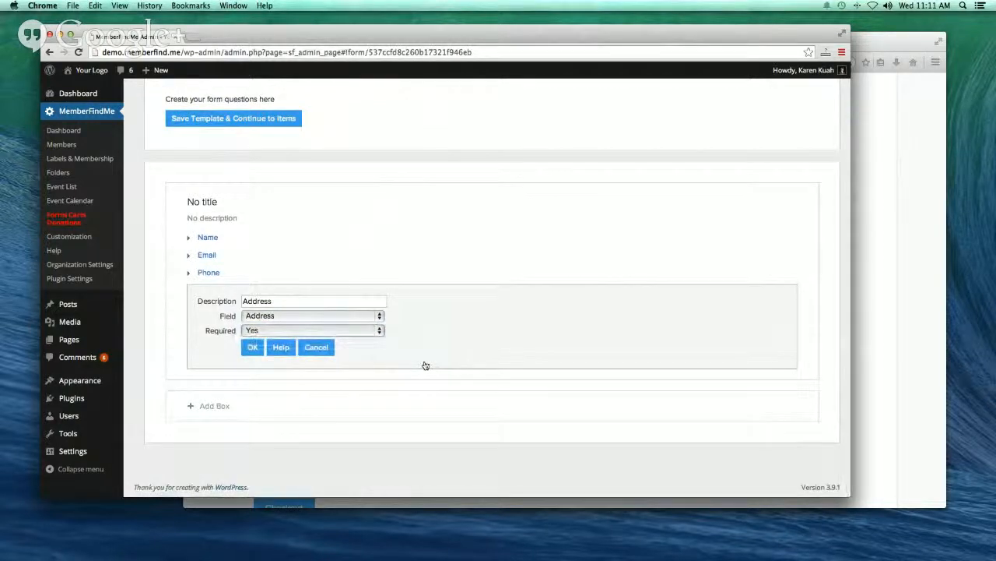
{"action": "left_click", "coordinate": [252, 348]}
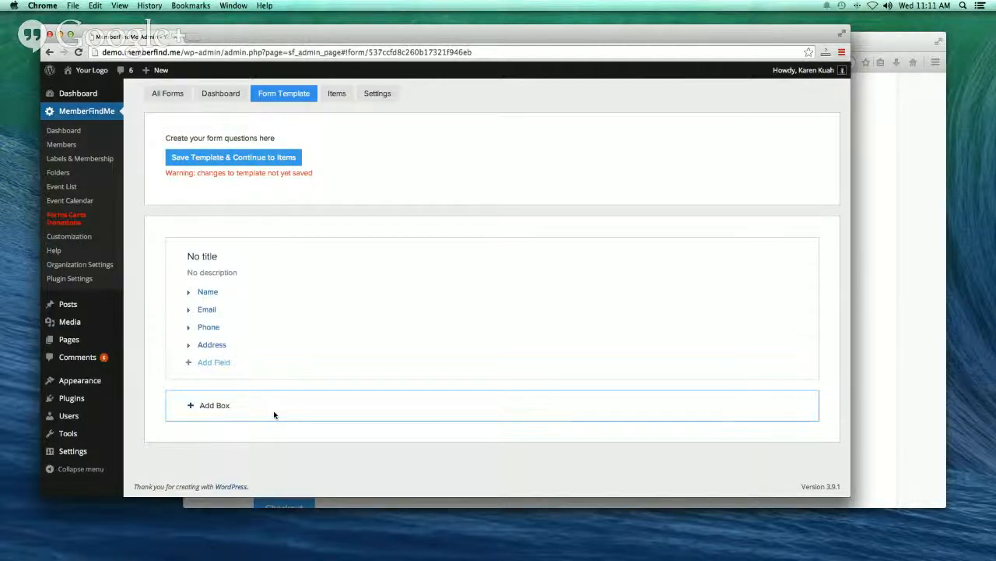
{"action": "left_click", "coordinate": [340, 93]}
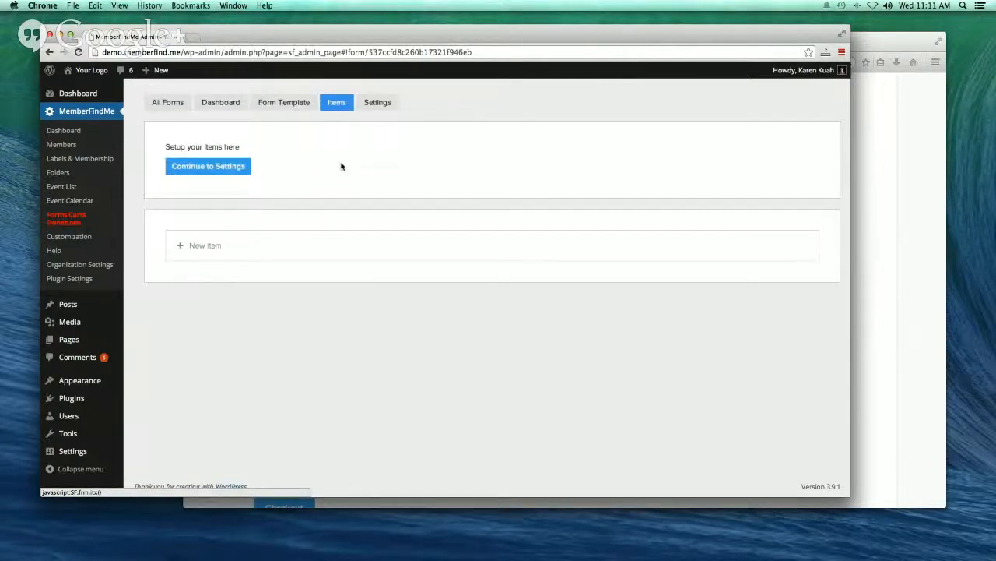
- Add item 'Cake' described 'This is the most delicious cake you will ever eat!!!', bolding 'delicious'
{"action": "left_click", "coordinate": [207, 244]}
{"action": "left_click", "coordinate": [260, 276]}
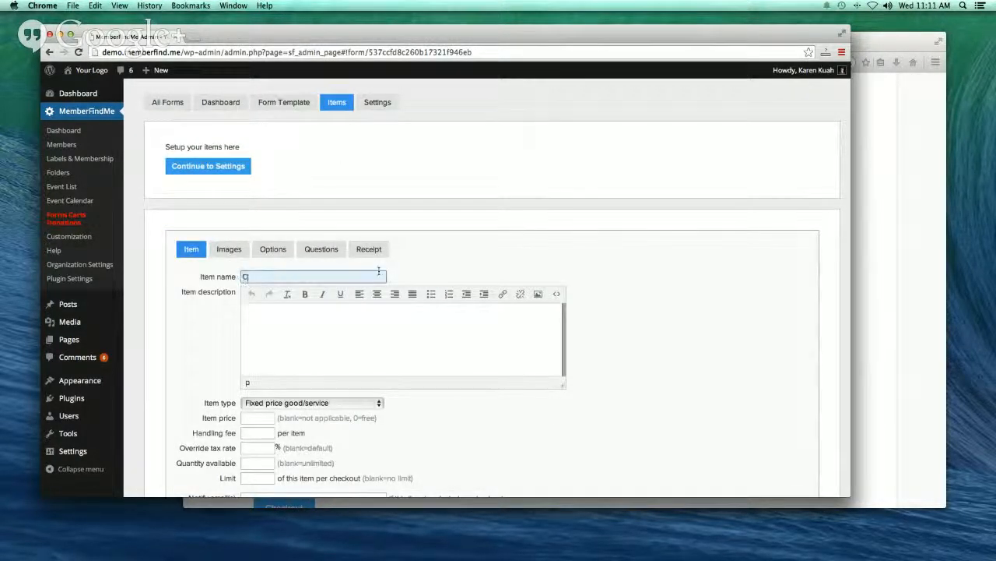
{"action": "type", "text": "Cake"}
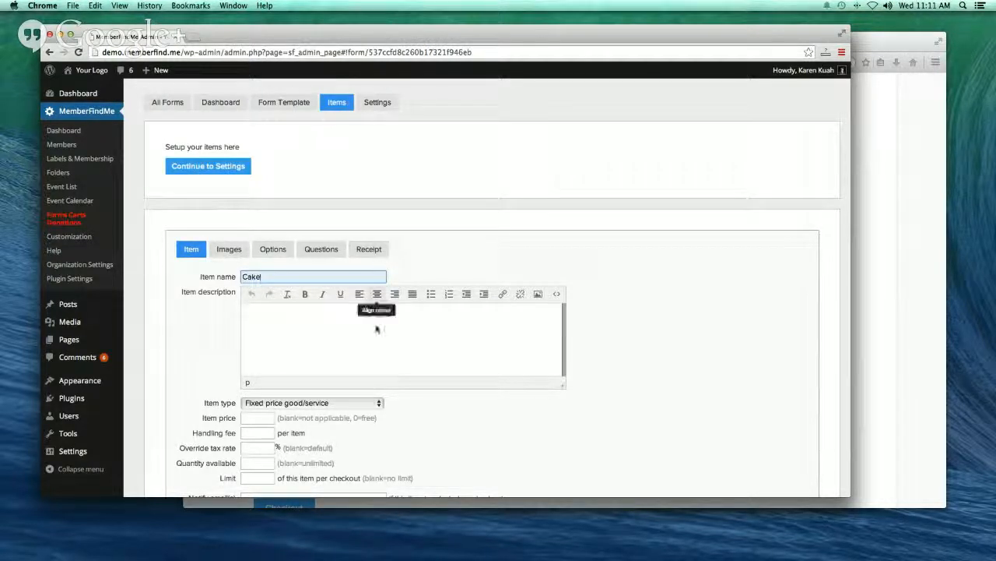
{"action": "left_click", "coordinate": [284, 327]}
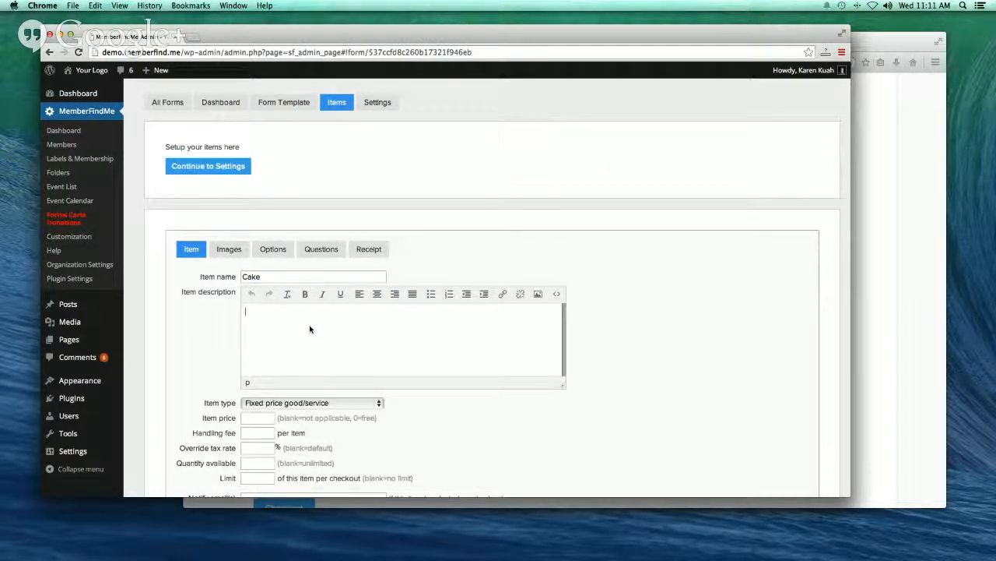
{"action": "type", "text": "This is the the"}
{"action": "key", "text": "BackSpace"}
{"action": "key", "text": "BackSpace"}
{"action": "key", "text": "BackSpace"}
{"action": "type", "text": "most de"}
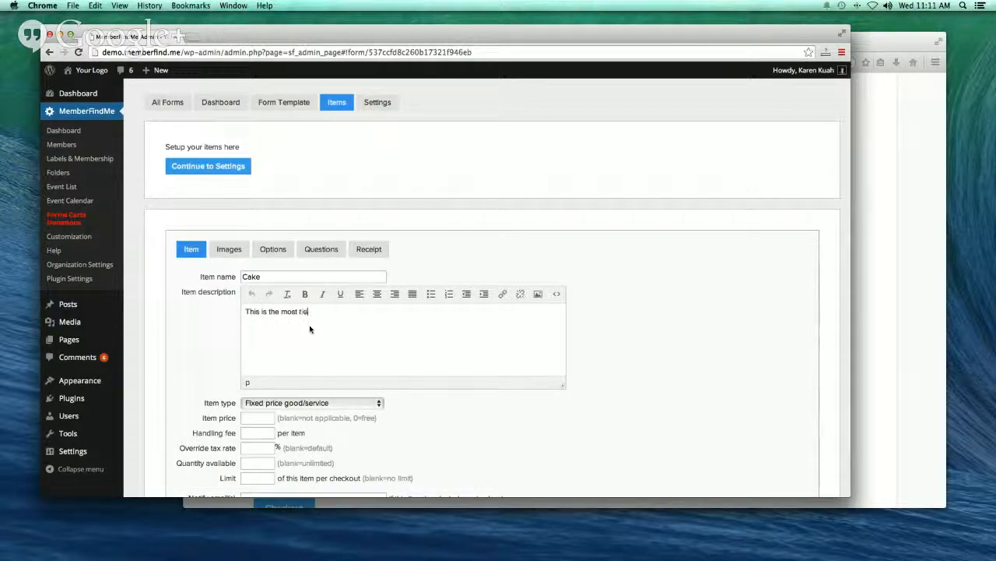
{"action": "type", "text": "licious cake you will ever eat!!!"}
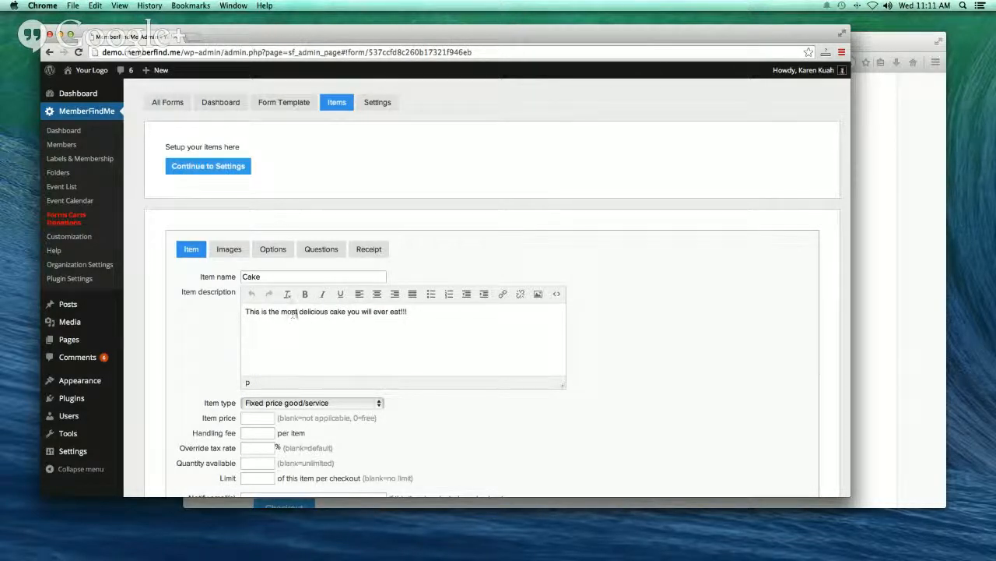
{"action": "left_click", "coordinate": [300, 313]}
{"action": "left_click_drag", "start_coordinate": [300, 312], "coordinate": [330, 312]}
{"action": "left_click", "coordinate": [306, 296]}
{"action": "left_click", "coordinate": [427, 350]}
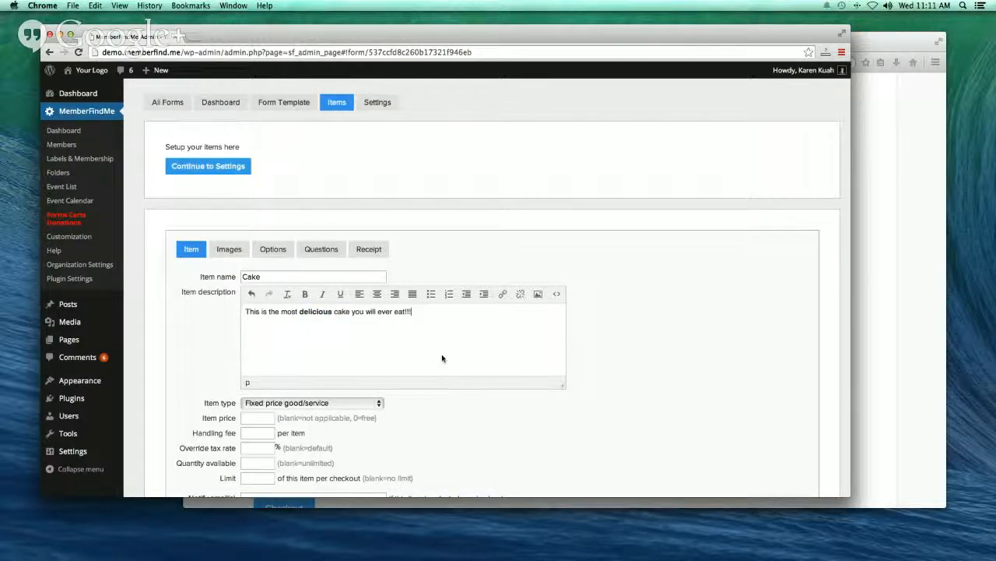
{"action": "scroll", "coordinate": [443, 358], "scroll_direction": "down", "scroll_amount": 3}
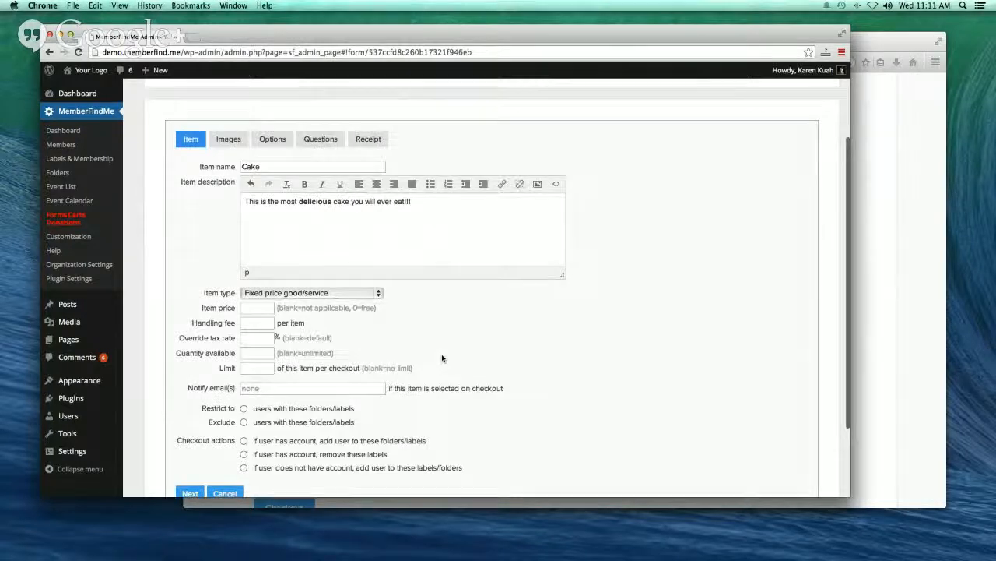
- Keep Cake as a fixed price good at 15, with handling fee 2 and 50 available
{"action": "left_click", "coordinate": [377, 292]}
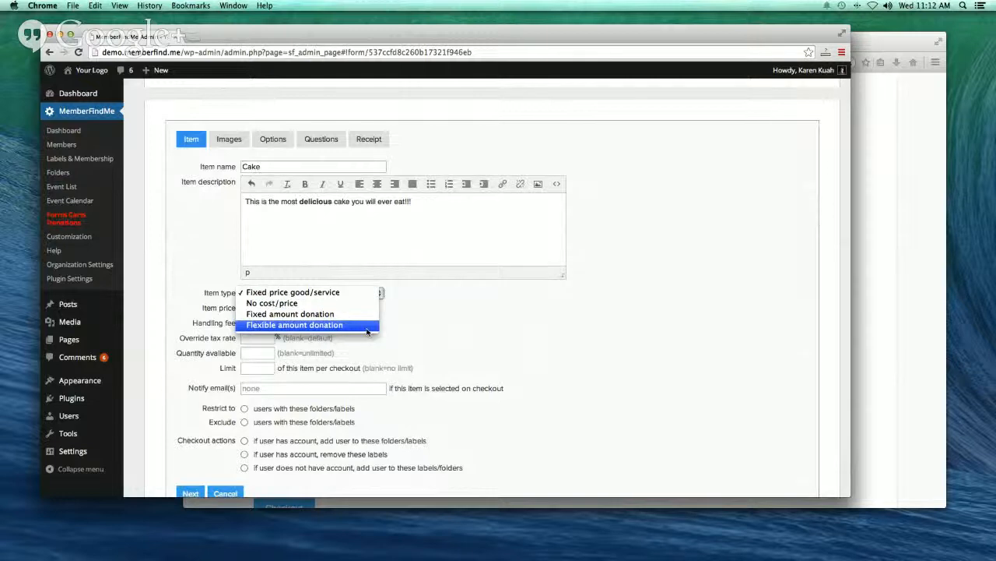
{"action": "left_click", "coordinate": [336, 293]}
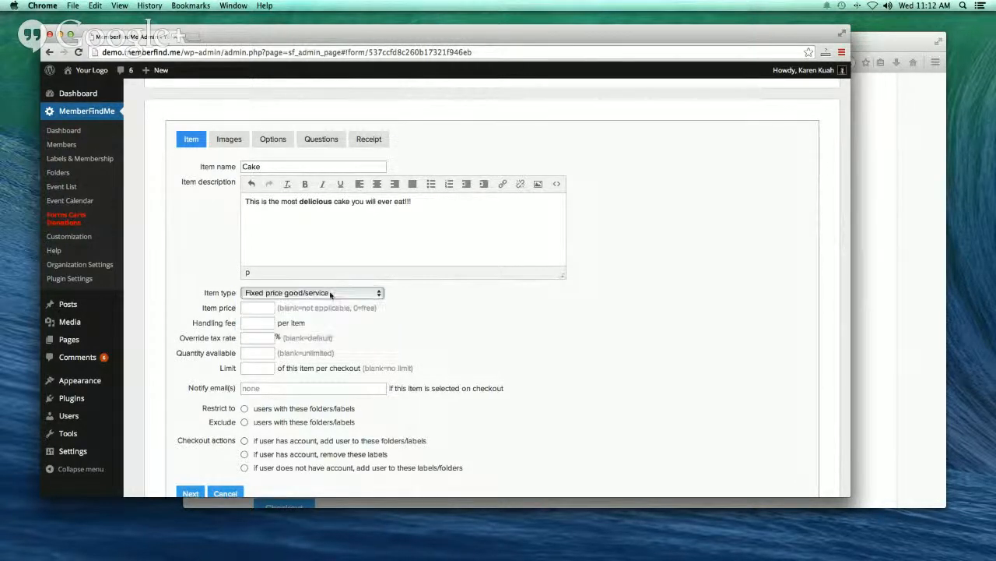
{"action": "left_click", "coordinate": [257, 309]}
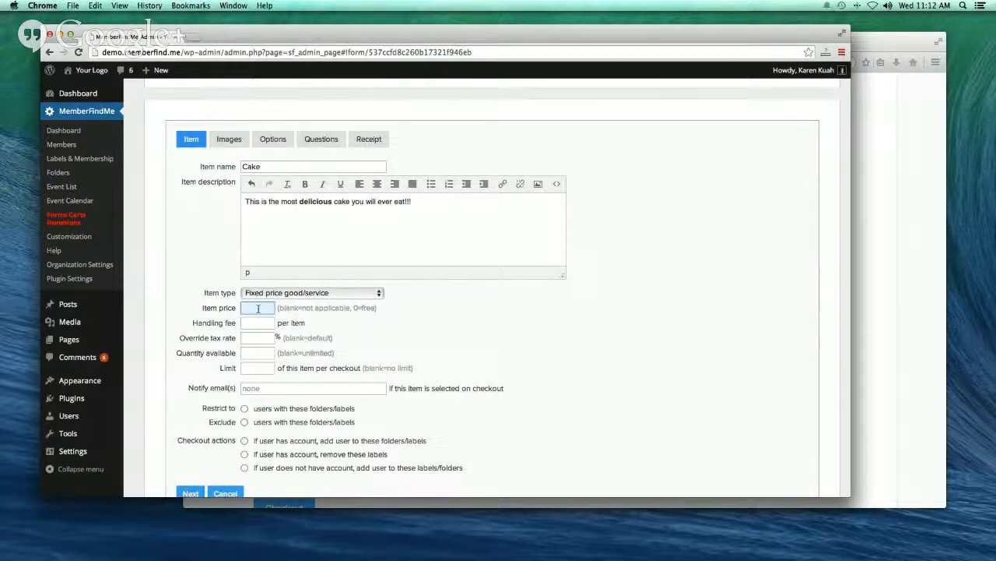
{"action": "type", "text": "15"}
{"action": "left_click", "coordinate": [258, 323]}
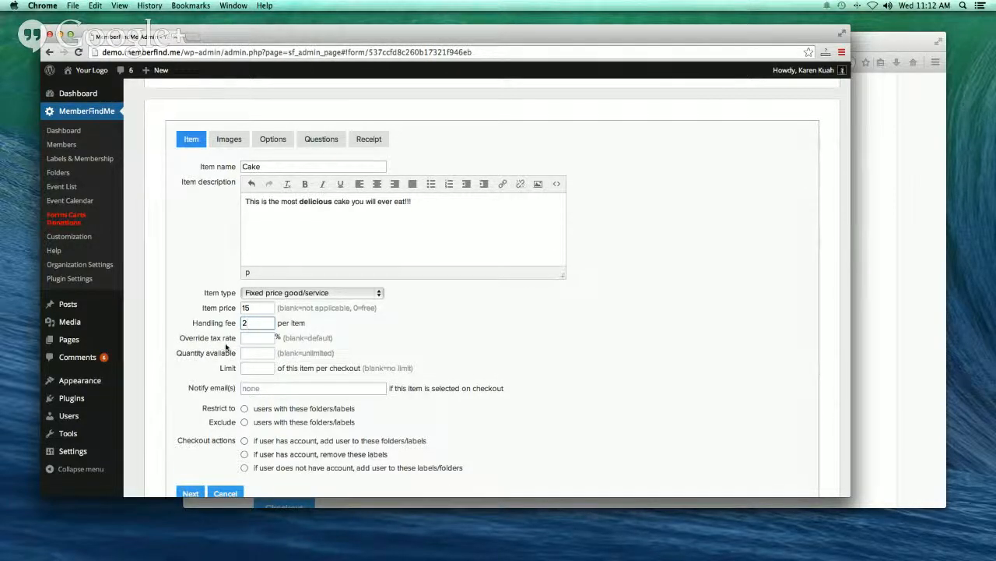
{"action": "left_click", "coordinate": [251, 340]}
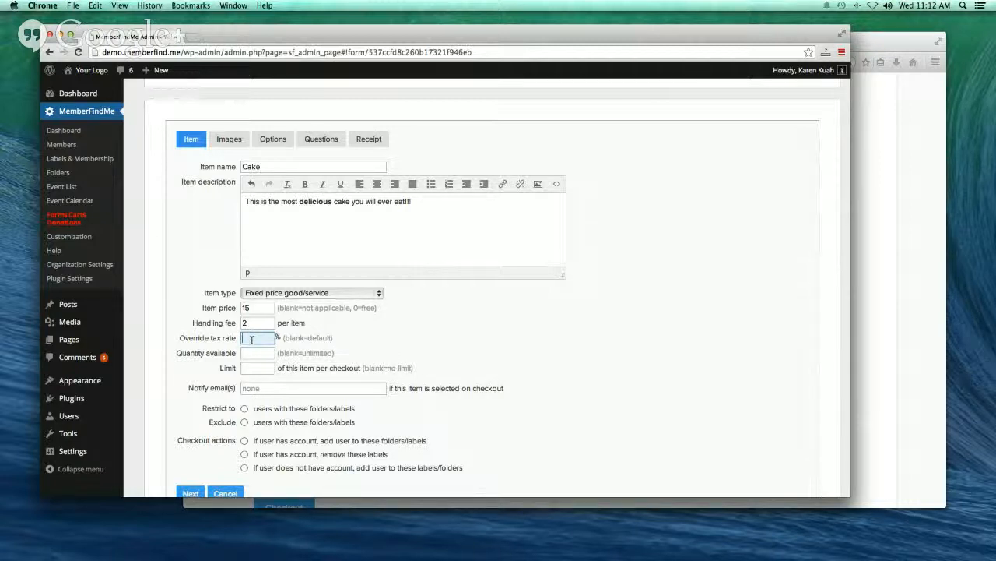
{"action": "left_click", "coordinate": [257, 353]}
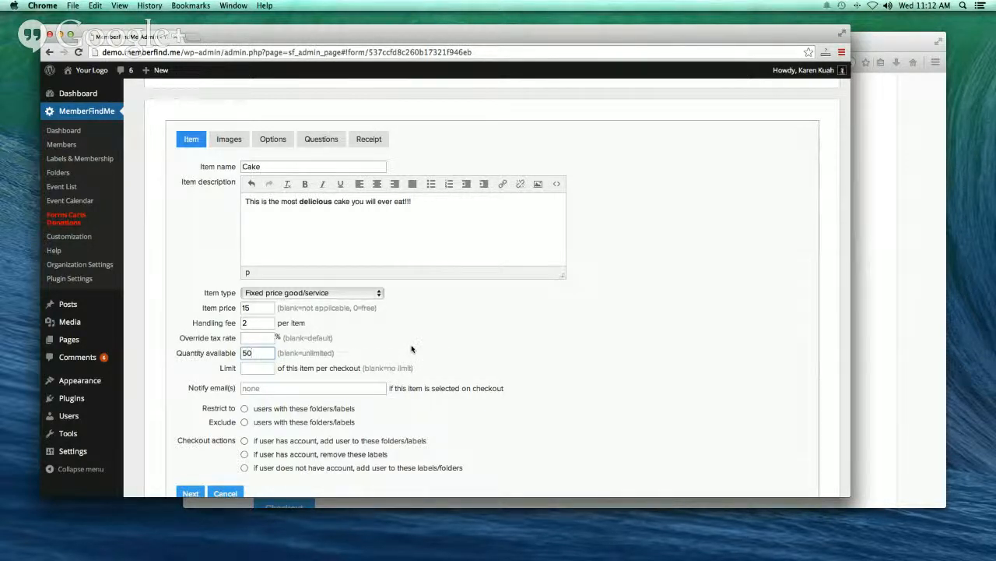
{"action": "left_click", "coordinate": [254, 370]}
- Enter the baker's e-mail address as the Cake item's notification e-mail
{"action": "scroll", "coordinate": [298, 370], "scroll_direction": "down", "scroll_amount": 1}
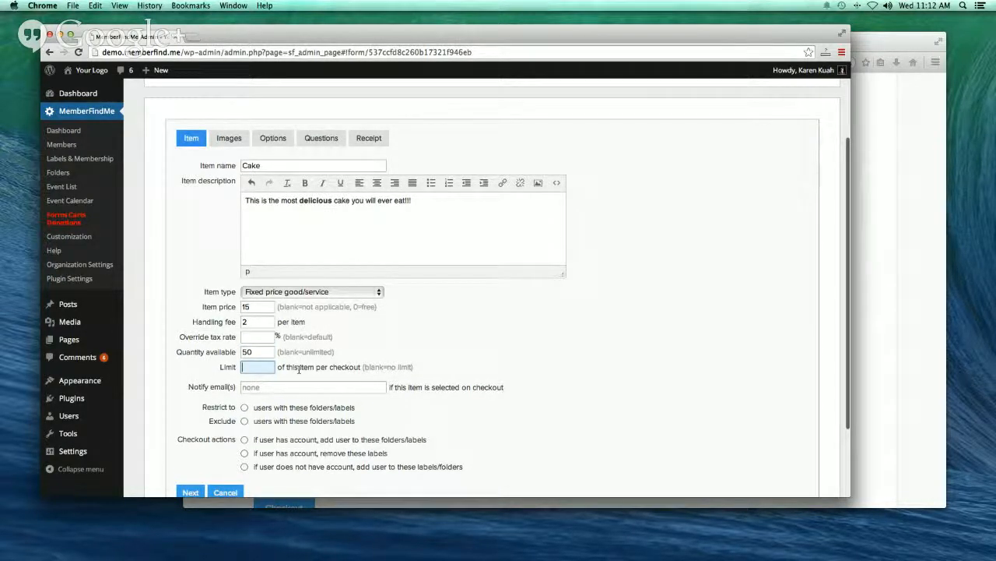
{"action": "scroll", "coordinate": [298, 370], "scroll_direction": "down", "scroll_amount": 2}
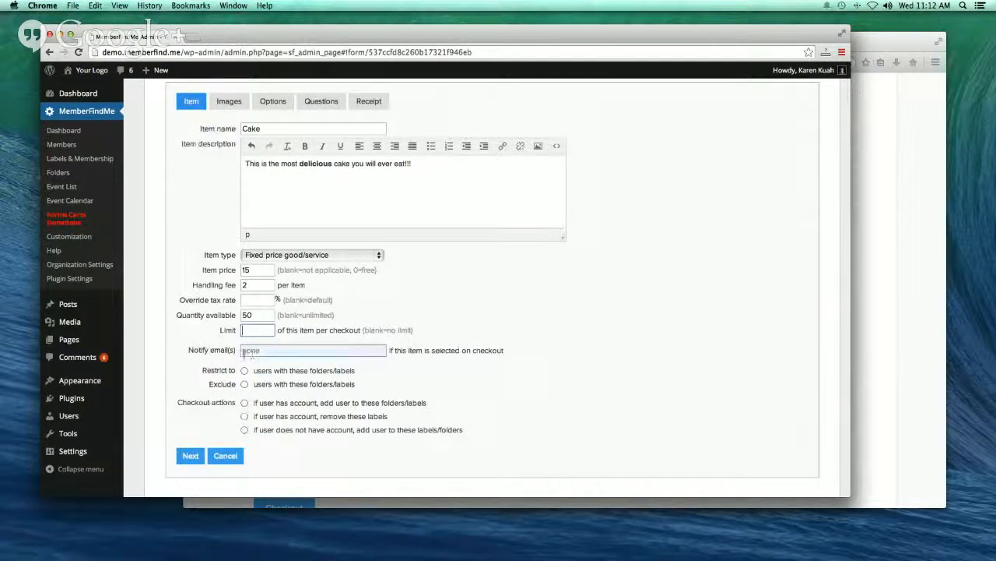
{"action": "left_click", "coordinate": [244, 352]}
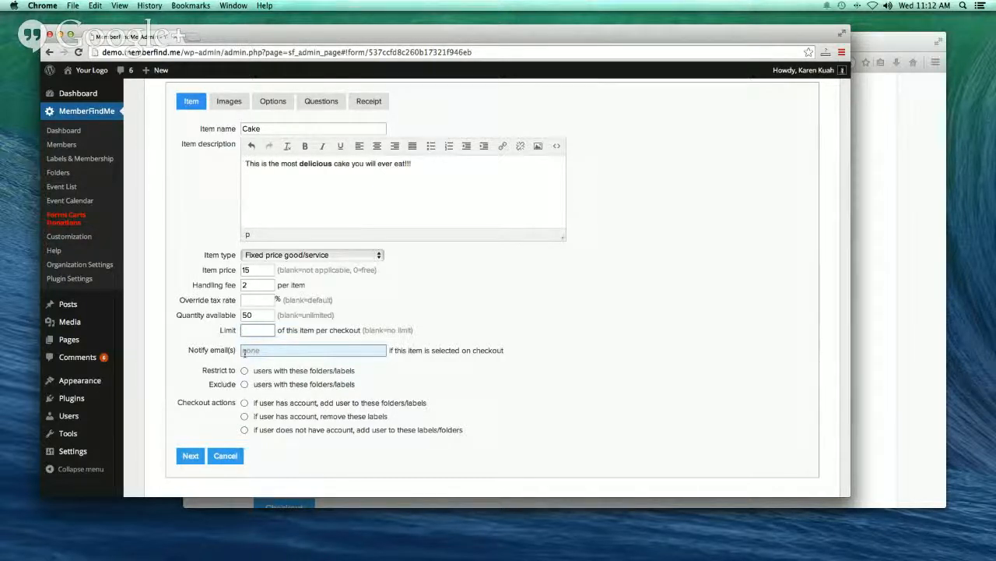
{"action": "left_click", "coordinate": [255, 353]}
{"action": "scroll", "coordinate": [255, 352], "scroll_direction": "down", "scroll_amount": 1}
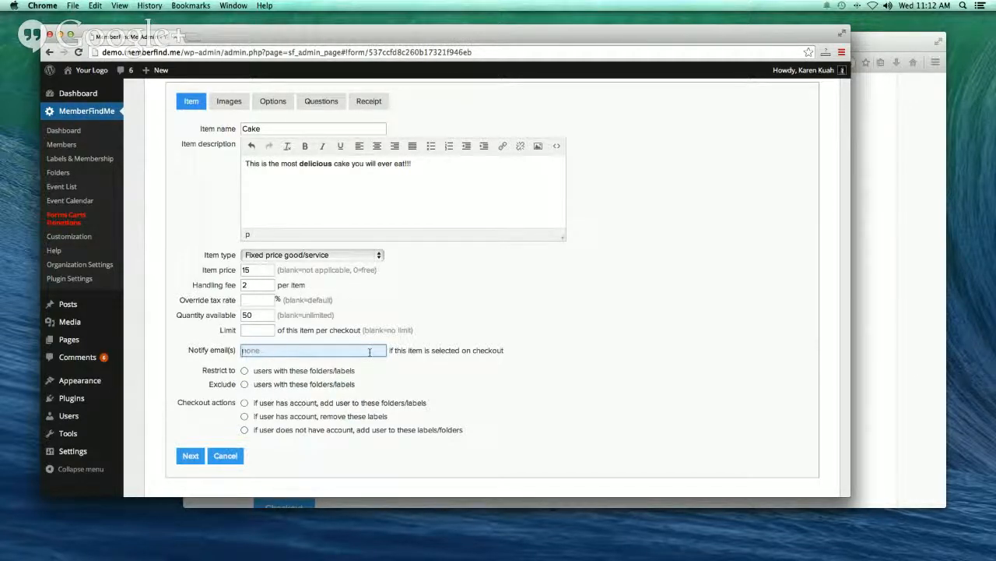
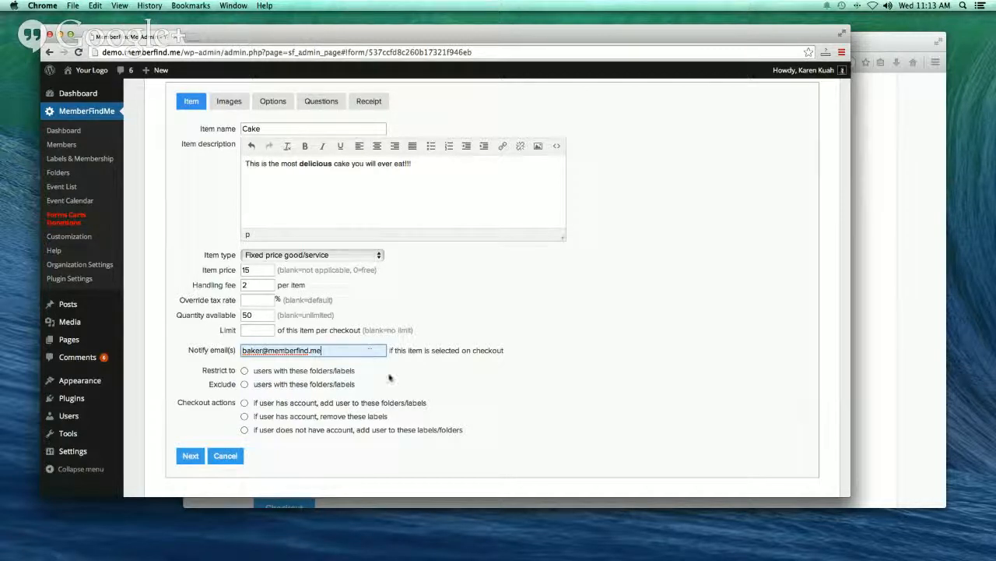
{"action": "scroll", "coordinate": [389, 381], "scroll_direction": "down", "scroll_amount": 1}
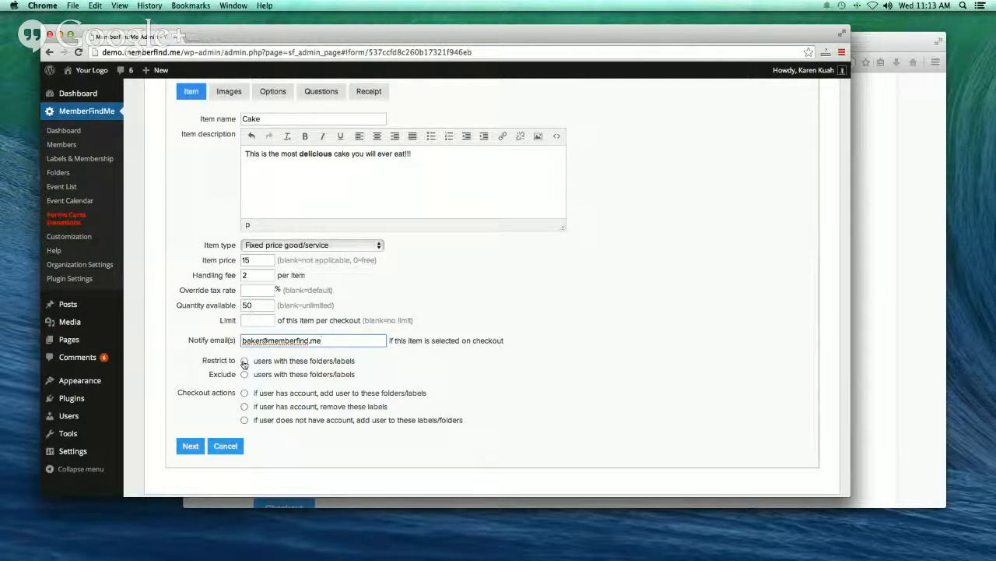
- Restrict the Cake item to Members (folder) and Speaker Committee, leaving exclusions off
{"action": "left_click", "coordinate": [244, 362]}
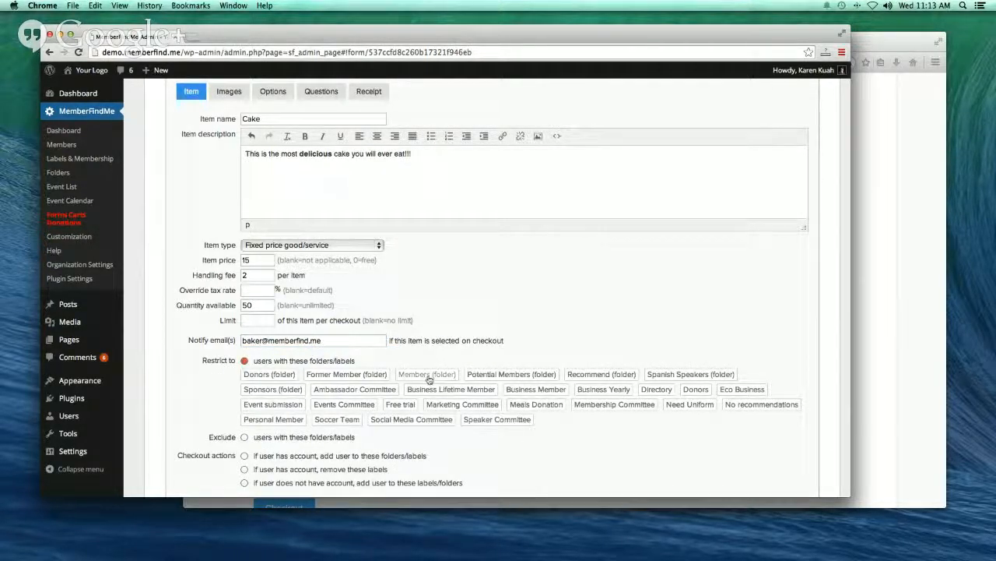
{"action": "left_click", "coordinate": [428, 374]}
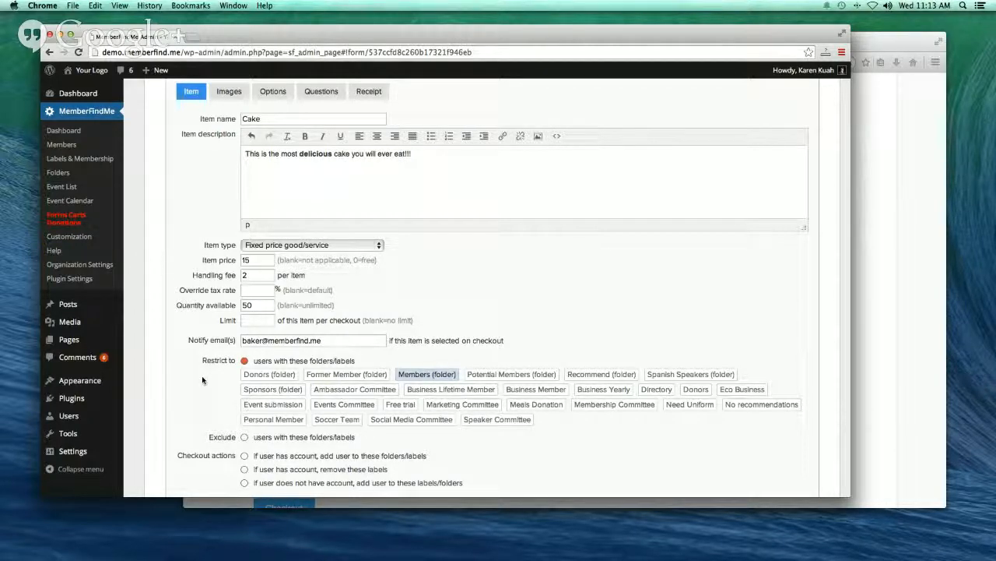
{"action": "scroll", "coordinate": [366, 381], "scroll_direction": "down", "scroll_amount": 3}
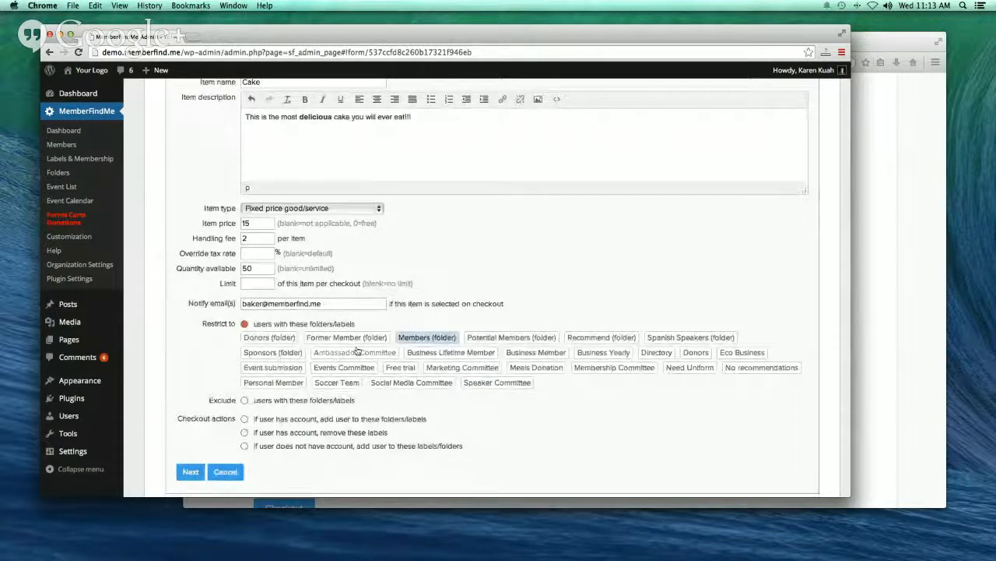
{"action": "left_click", "coordinate": [483, 385]}
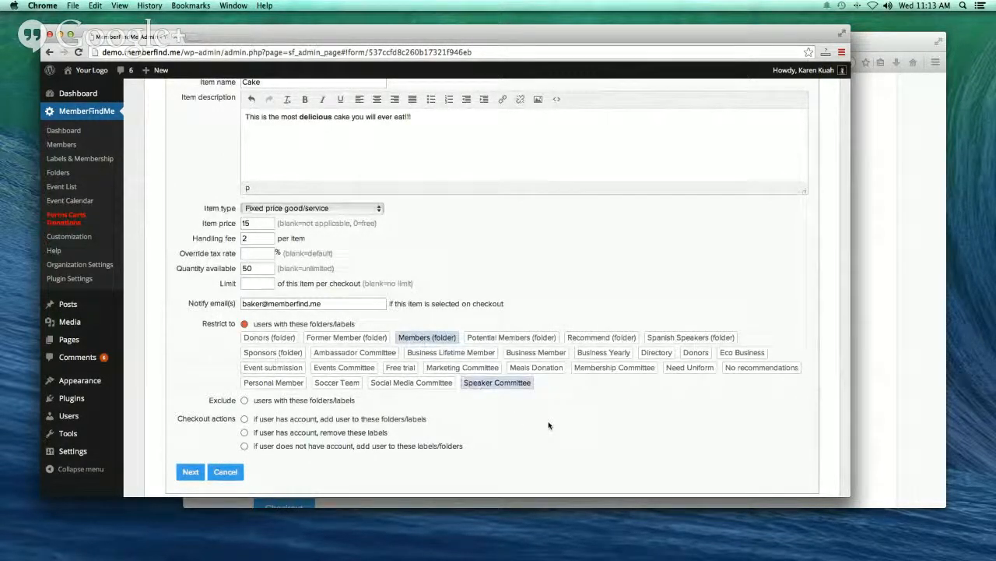
{"action": "scroll", "coordinate": [506, 420], "scroll_direction": "down", "scroll_amount": 1}
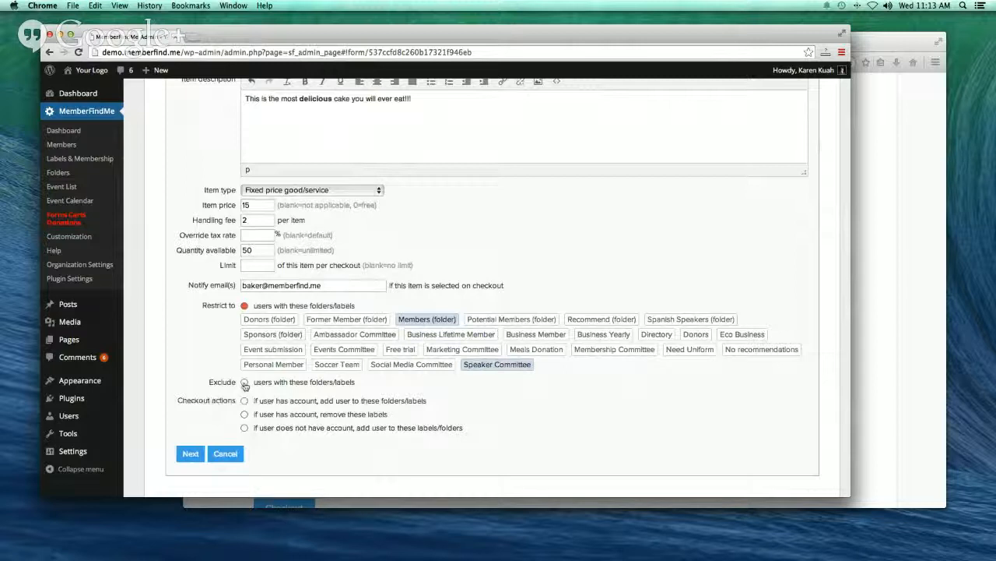
{"action": "left_click", "coordinate": [244, 382]}
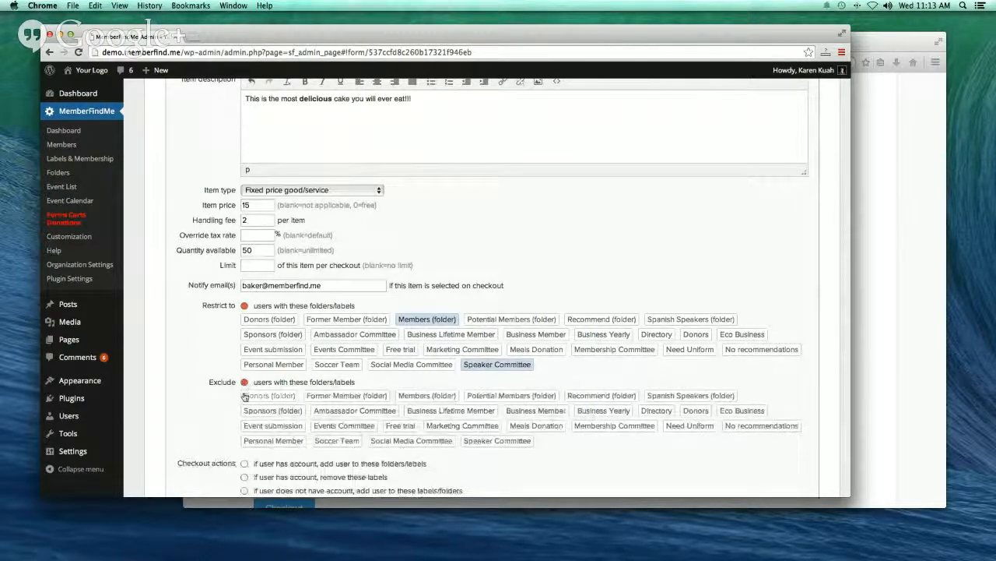
{"action": "left_click", "coordinate": [244, 383]}
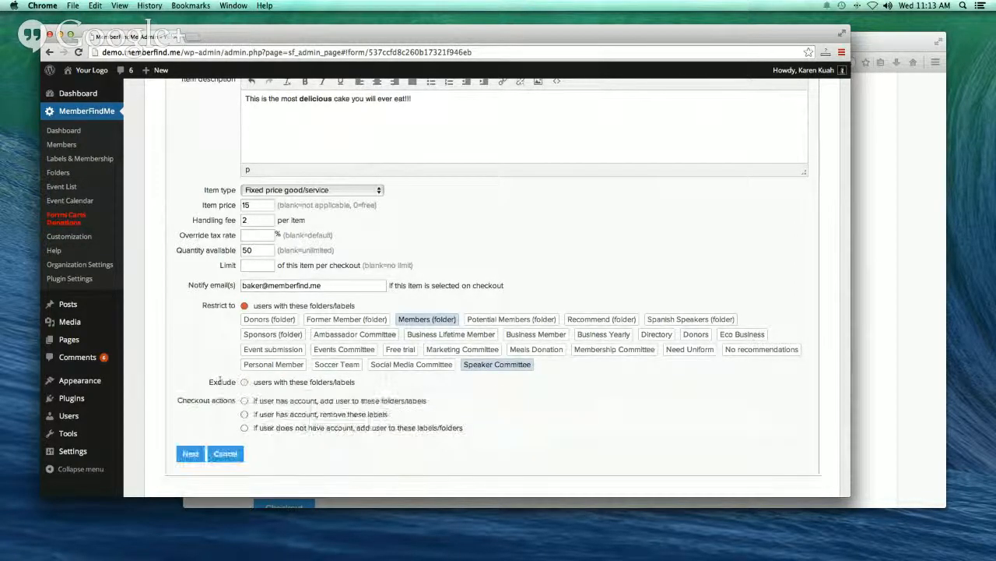
{"action": "scroll", "coordinate": [221, 378], "scroll_direction": "down", "scroll_amount": 2}
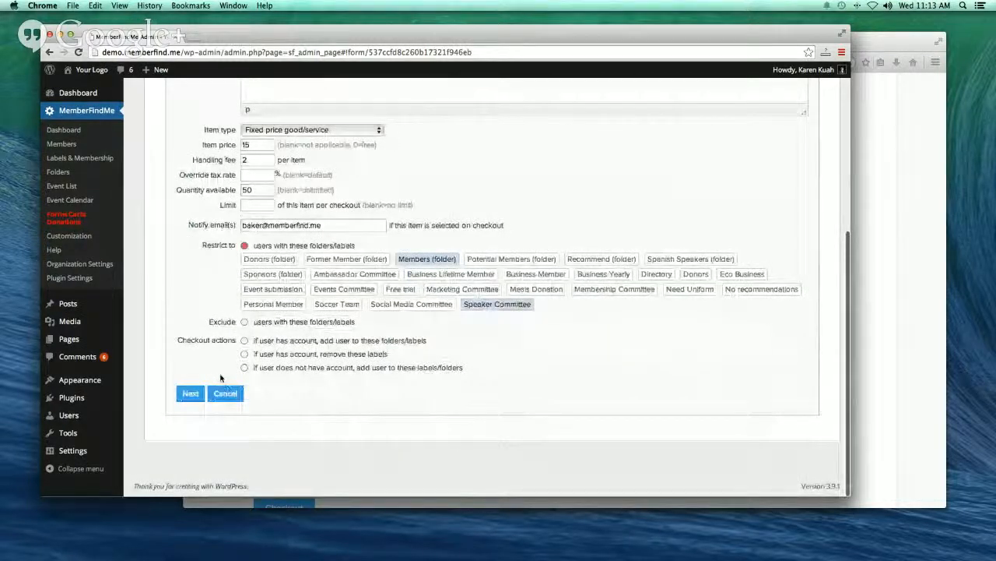
- Set checkout to add buyers to folders and labels, with or without accounts, then continue to Images
{"action": "left_click", "coordinate": [245, 343]}
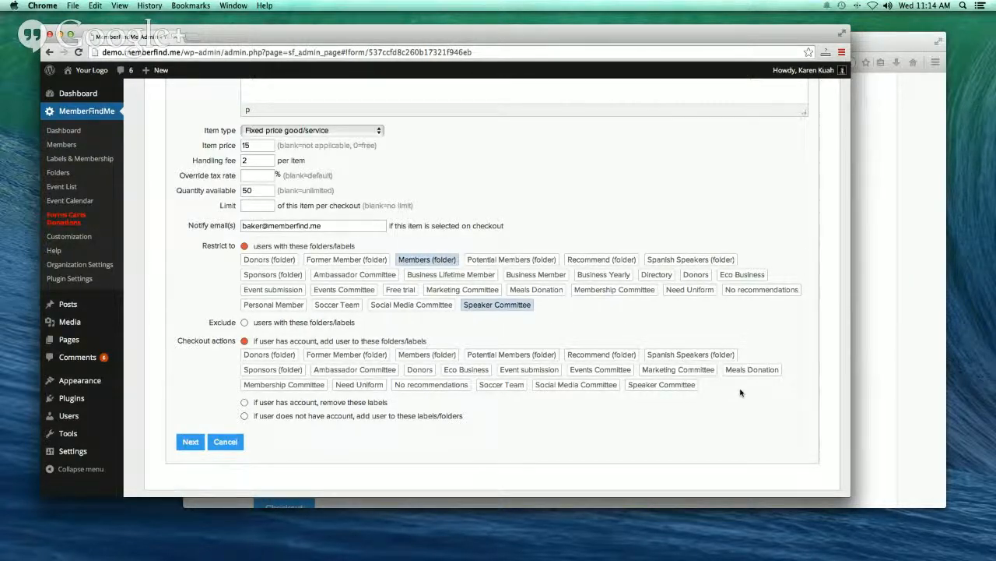
{"action": "left_click", "coordinate": [245, 403]}
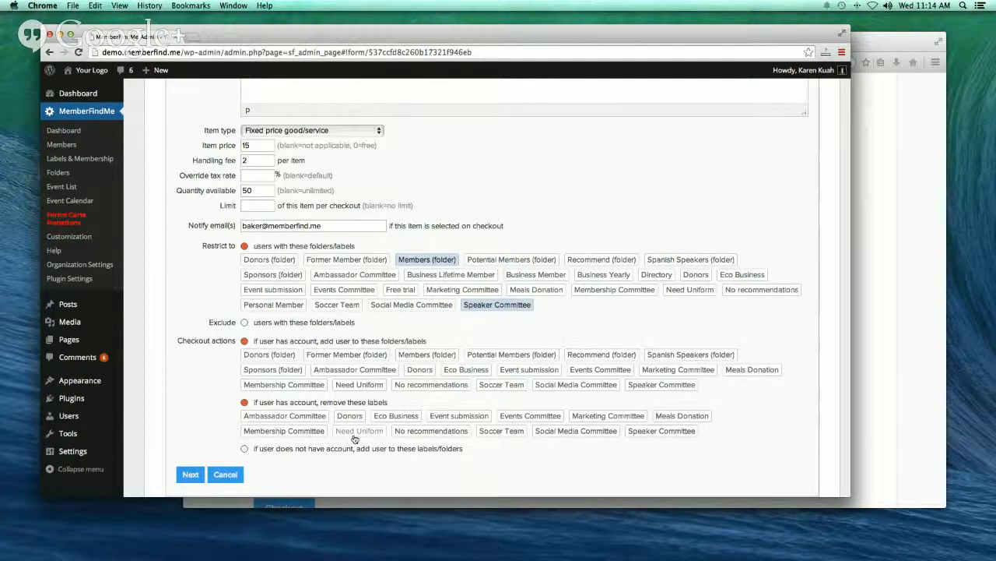
{"action": "left_click", "coordinate": [245, 402]}
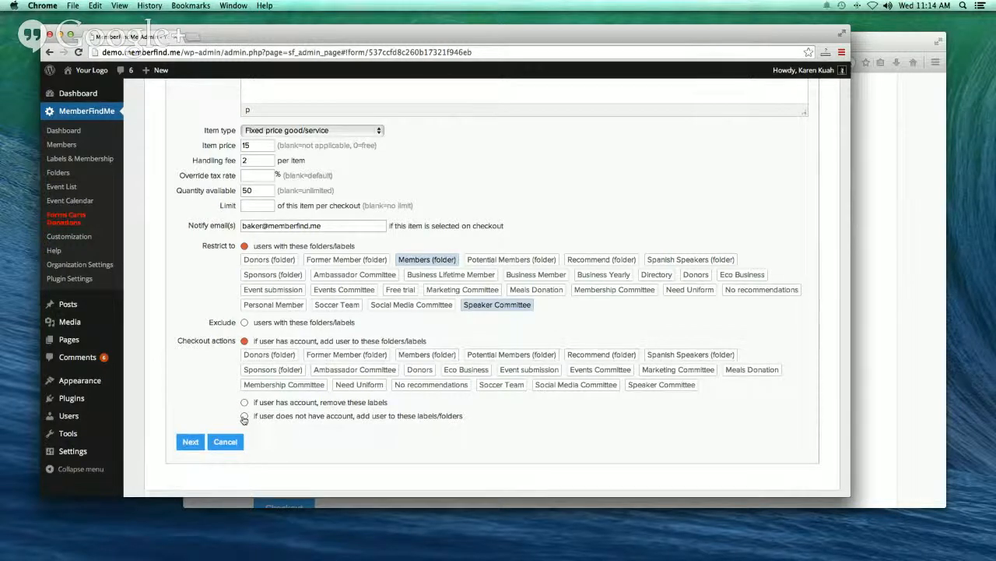
{"action": "left_click", "coordinate": [245, 416]}
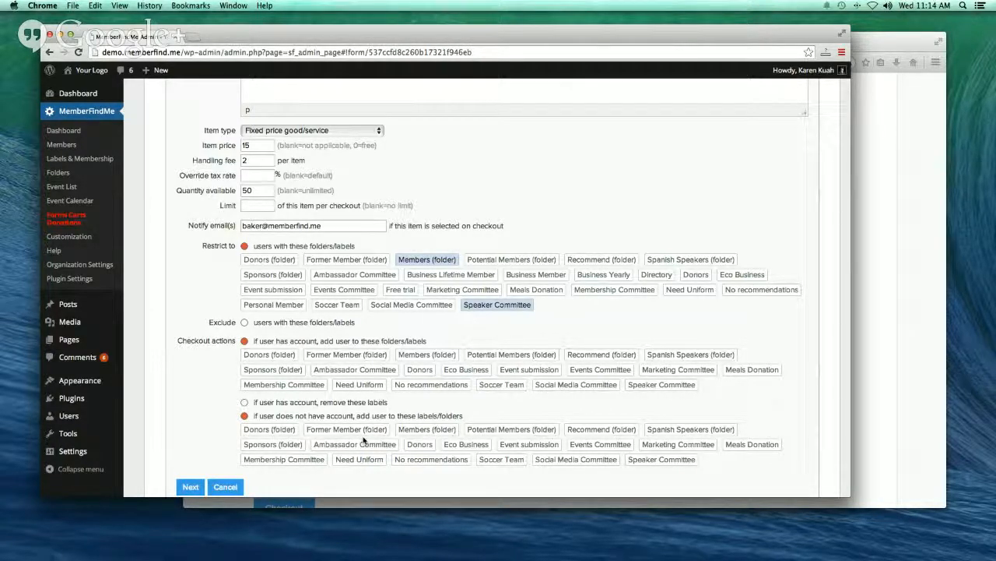
{"action": "scroll", "coordinate": [363, 440], "scroll_direction": "down", "scroll_amount": 2}
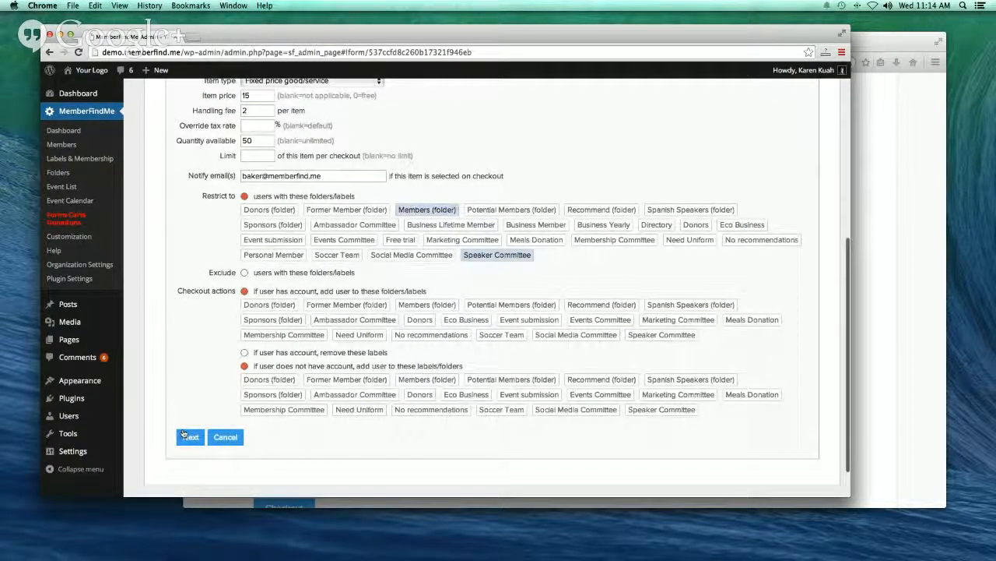
{"action": "left_click", "coordinate": [187, 436]}
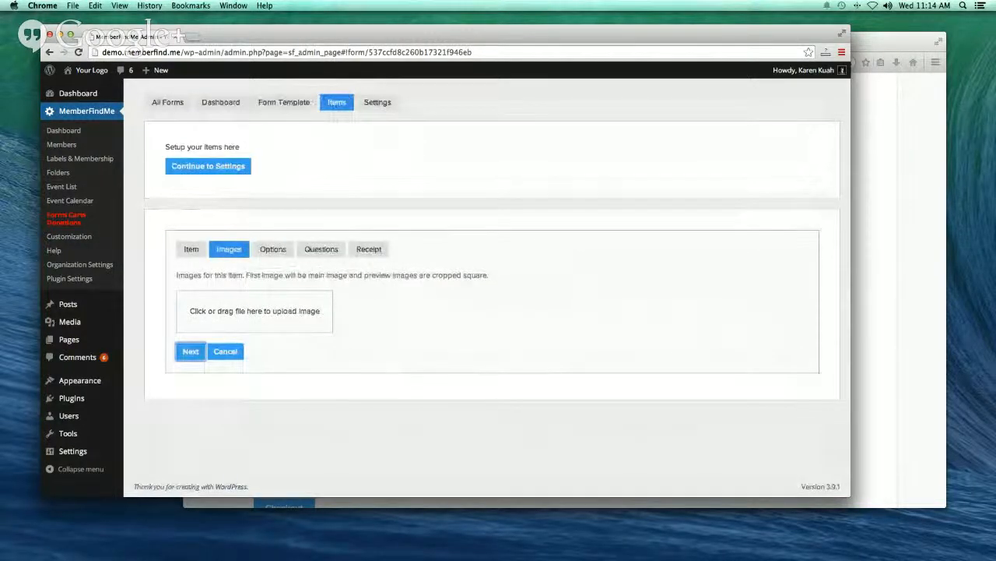
- Upload a photo of chefs as the Cake item's image and return to the public Shop page
{"action": "left_click_drag", "start_coordinate": [752, 204], "coordinate": [234, 319]}
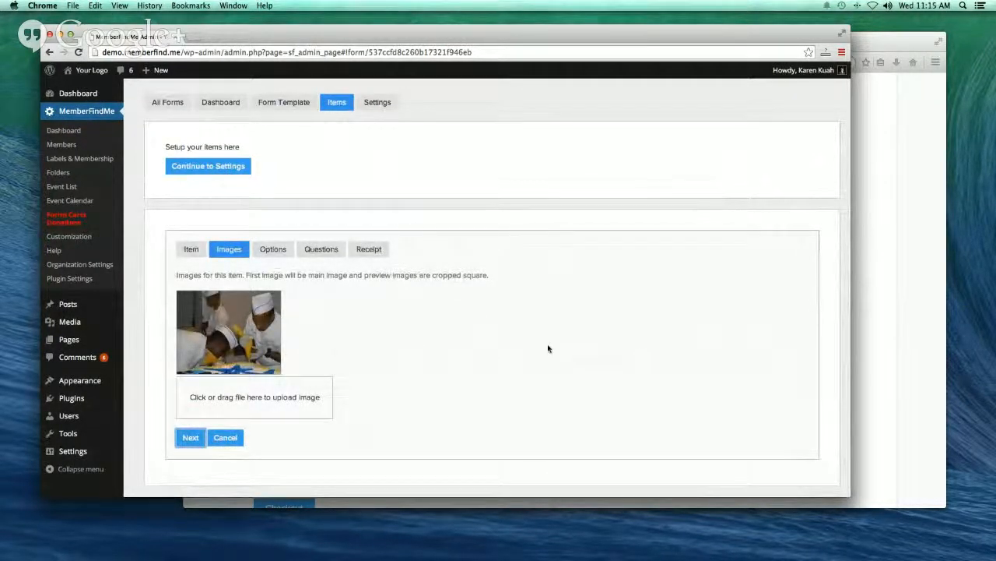
{"action": "left_click", "coordinate": [899, 177]}
{"action": "scroll", "coordinate": [740, 218], "scroll_direction": "up", "scroll_amount": 5}
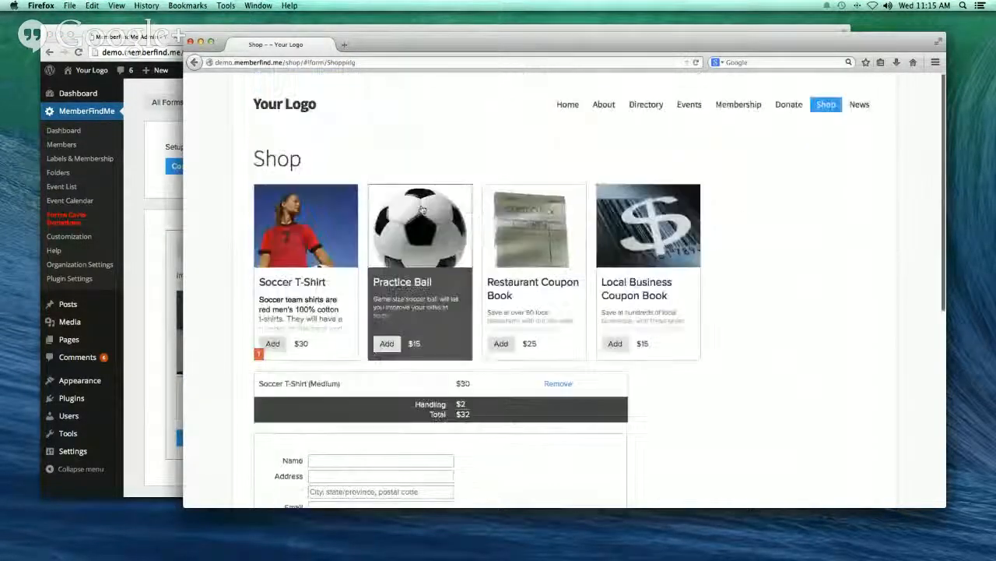
- View and close the Practice Ball details on the Shop page, then return to the item editor
{"action": "left_click", "coordinate": [413, 285]}
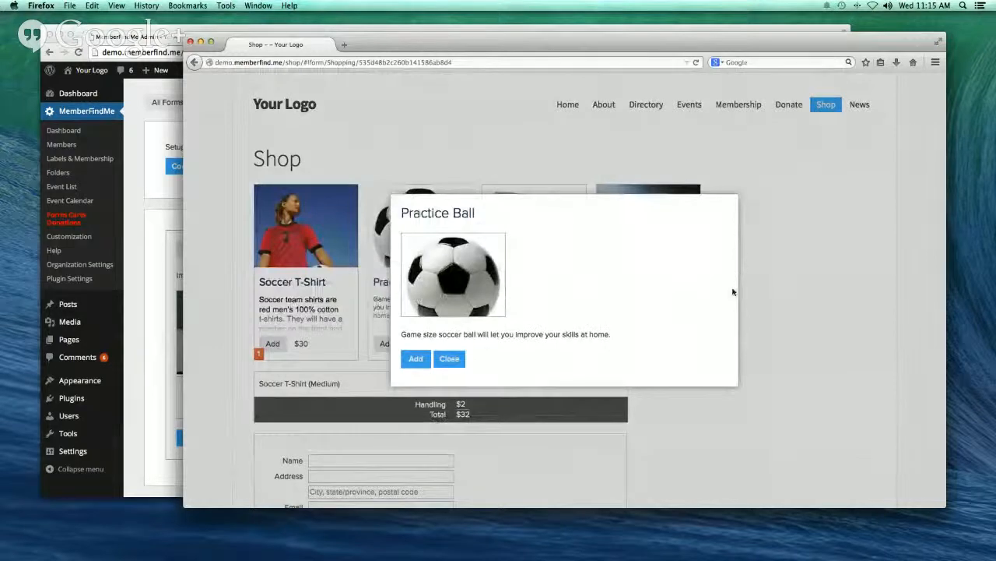
{"action": "left_click", "coordinate": [449, 358]}
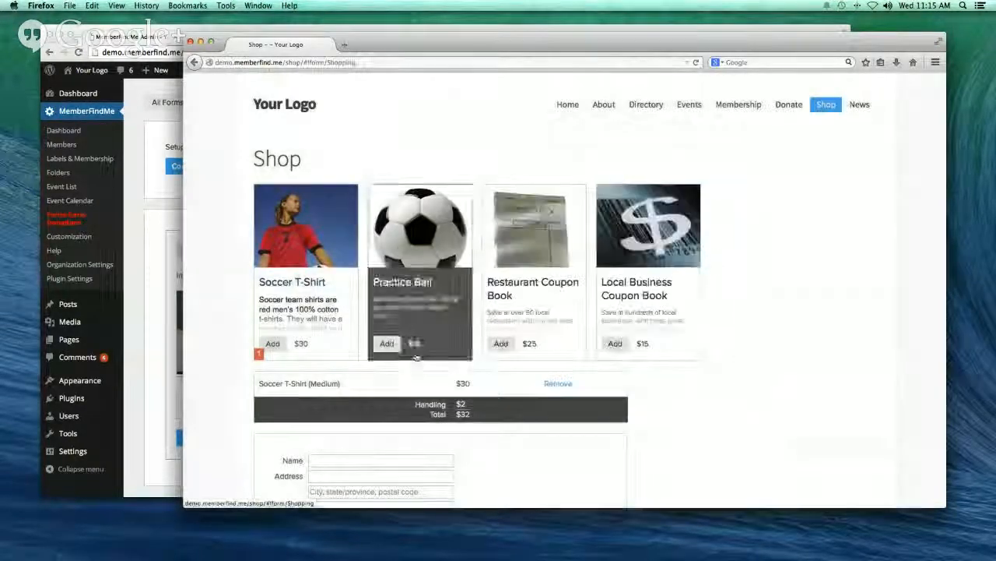
{"action": "left_click", "coordinate": [133, 231]}
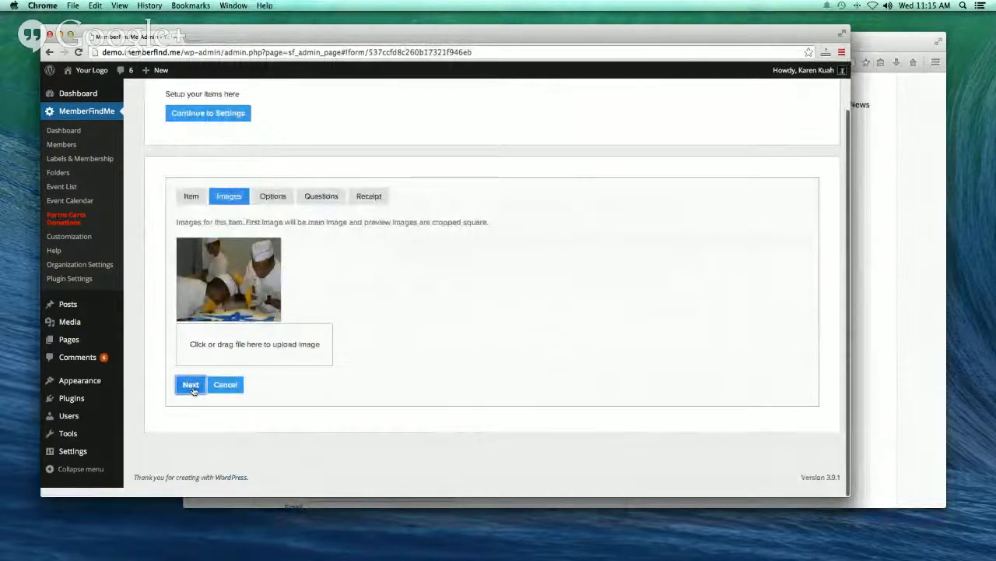
- Add a Chocolate option to the Cake item with a price difference of 2
{"action": "left_click", "coordinate": [191, 385]}
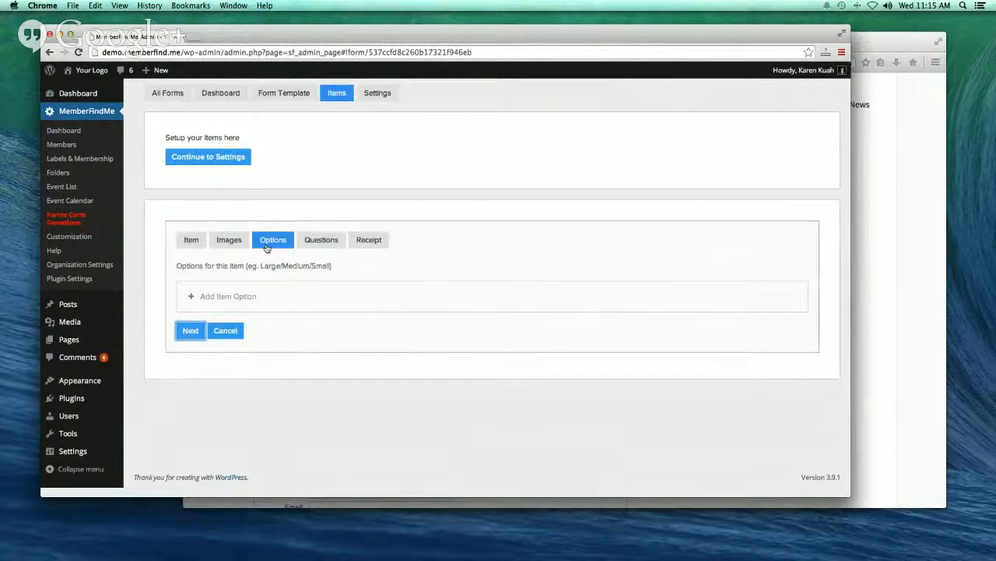
{"action": "left_click", "coordinate": [235, 299]}
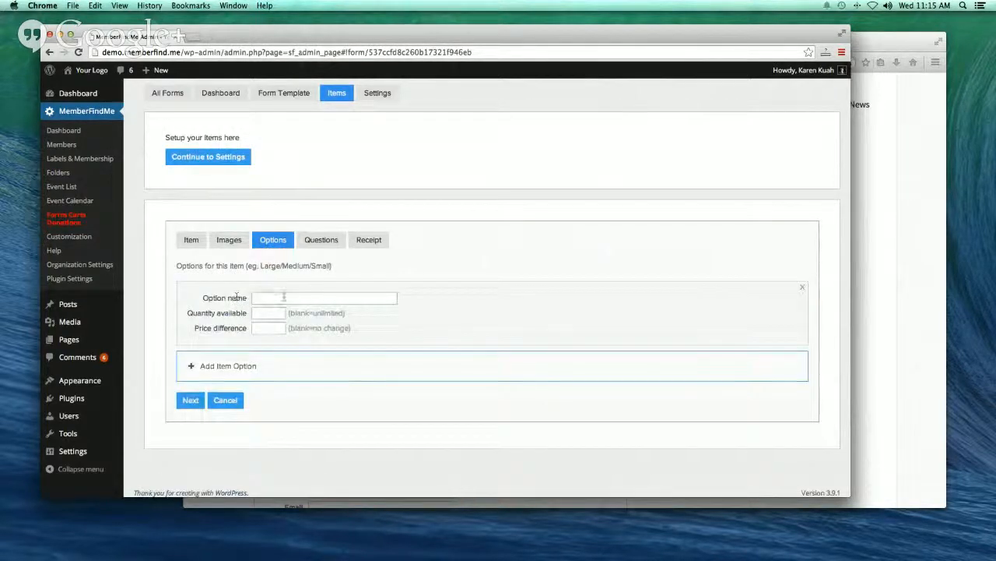
{"action": "left_click", "coordinate": [283, 298]}
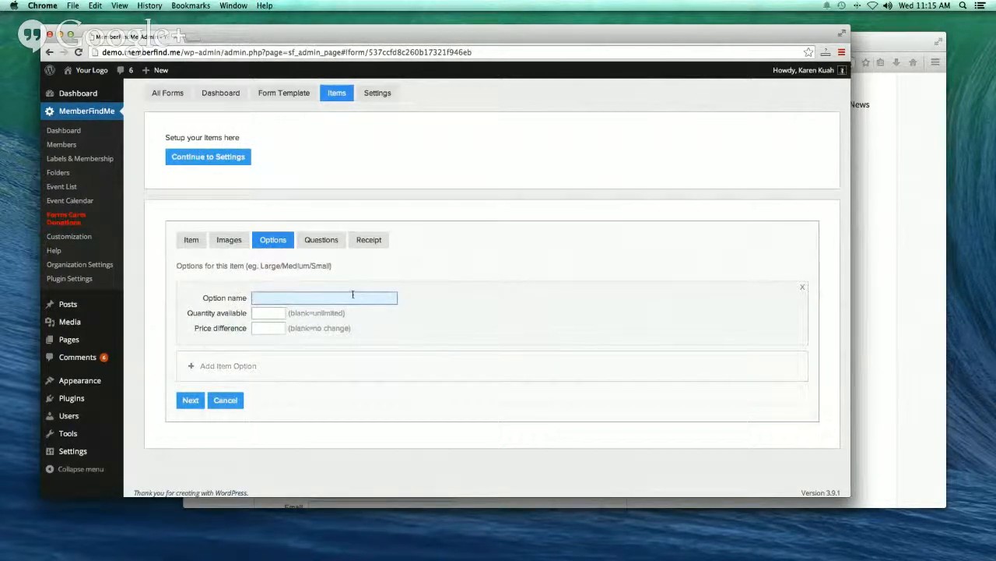
{"action": "type", "text": "Chocolate"}
{"action": "key", "text": "Tab"}
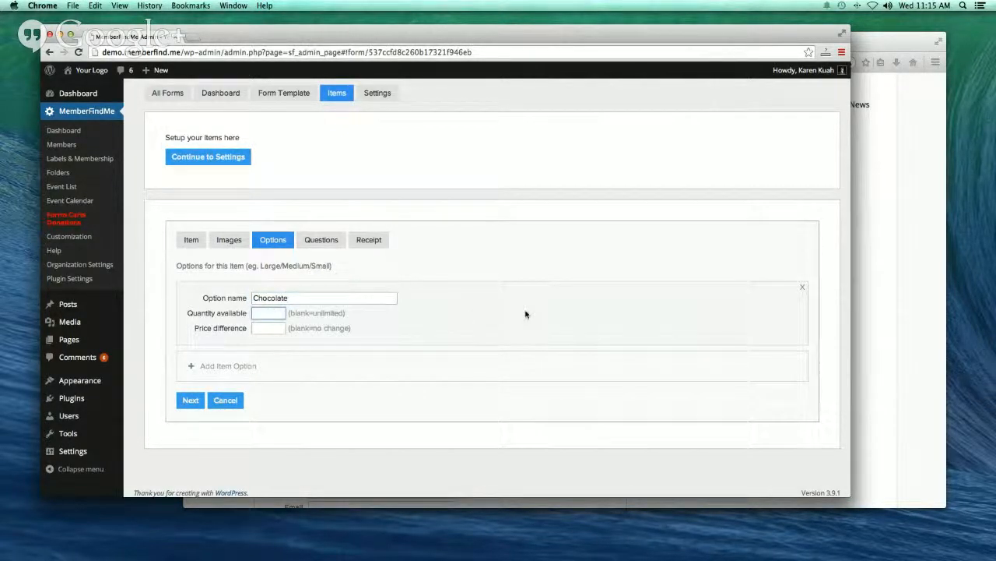
{"action": "left_click", "coordinate": [259, 329]}
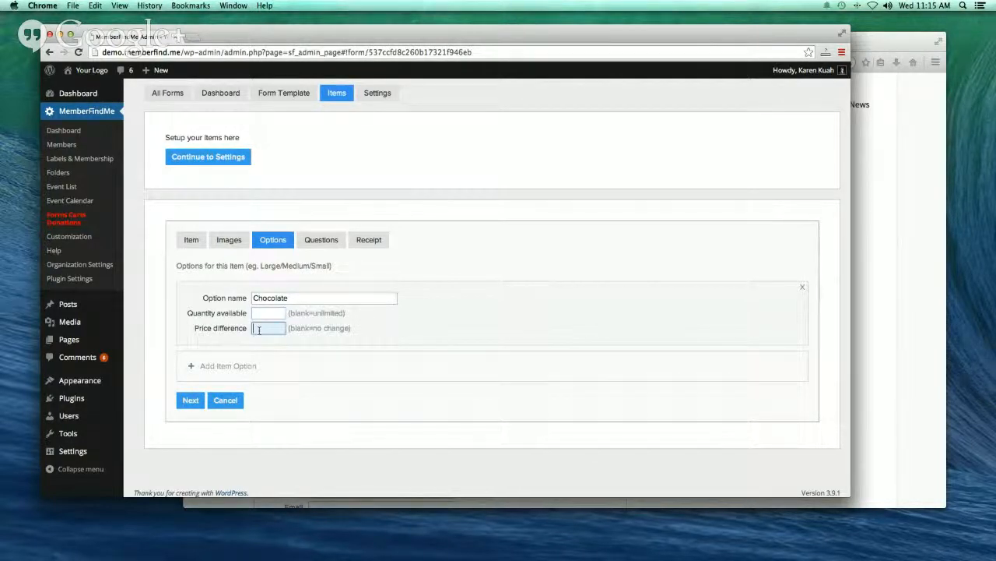
{"action": "type", "text": "2"}
- Add Vanilla and Strawberry as further Cake options and move on to Questions
{"action": "left_click", "coordinate": [208, 368]}
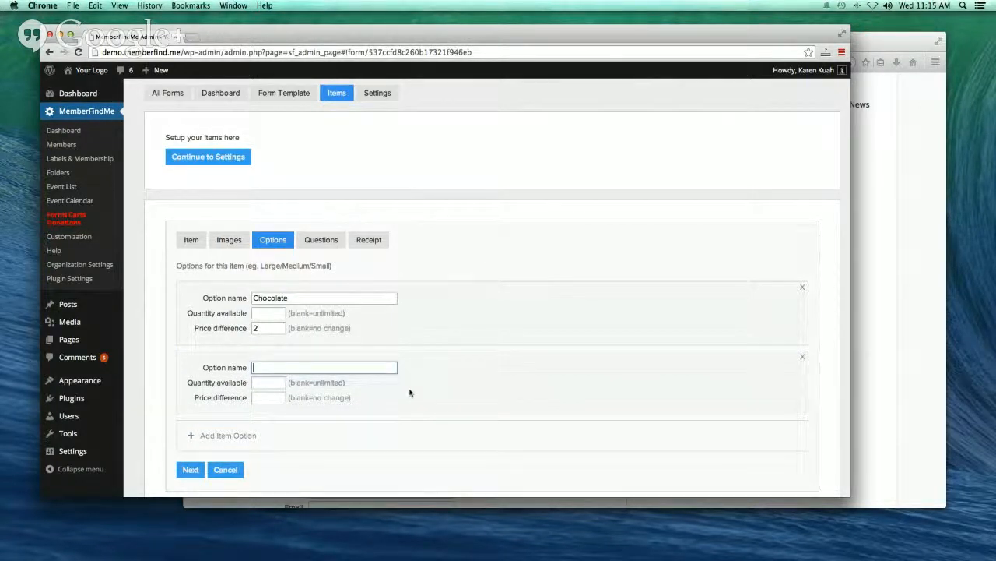
{"action": "type", "text": "Vanilla"}
{"action": "scroll", "coordinate": [341, 401], "scroll_direction": "down", "scroll_amount": 3}
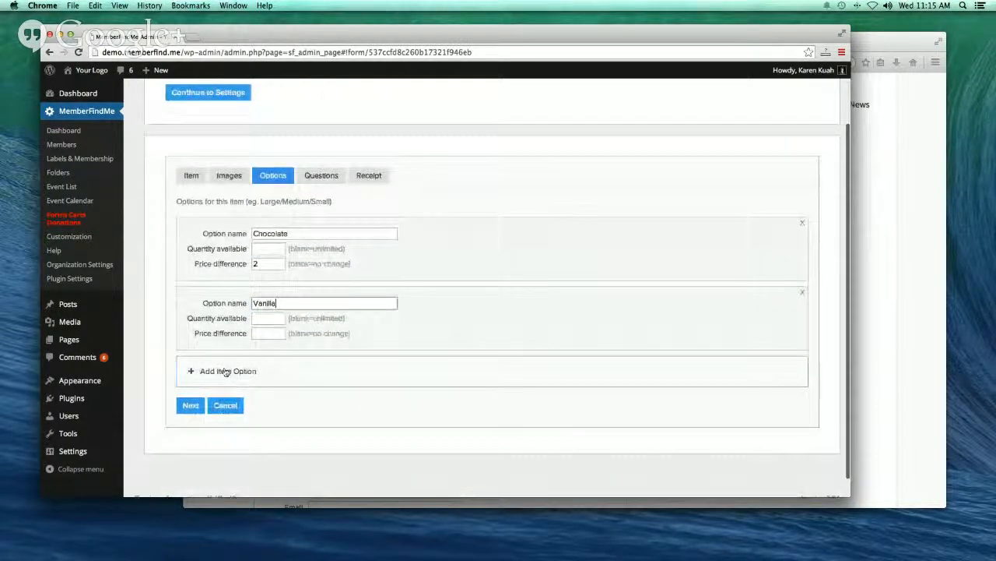
{"action": "left_click", "coordinate": [225, 371]}
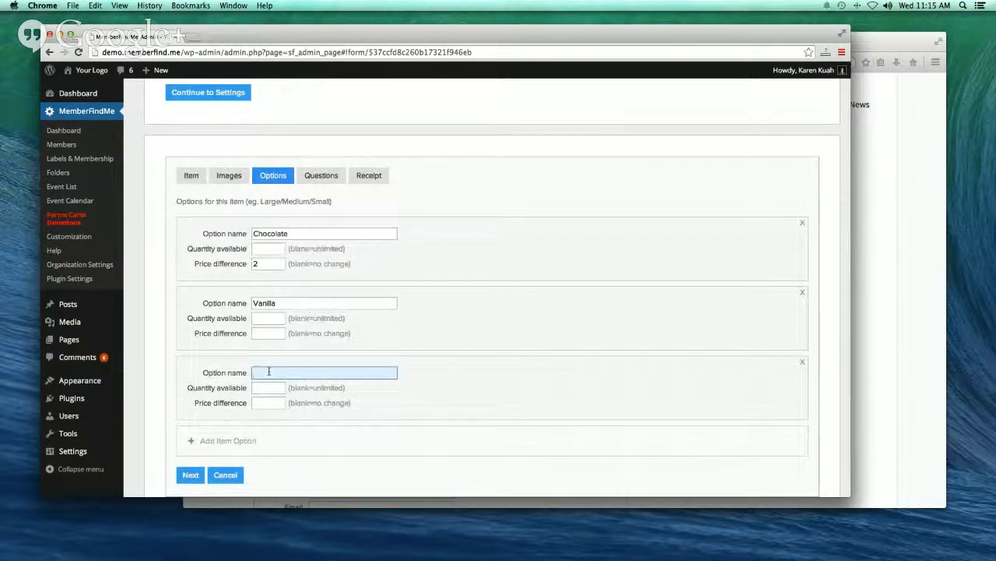
{"action": "type", "text": "Strawberry"}
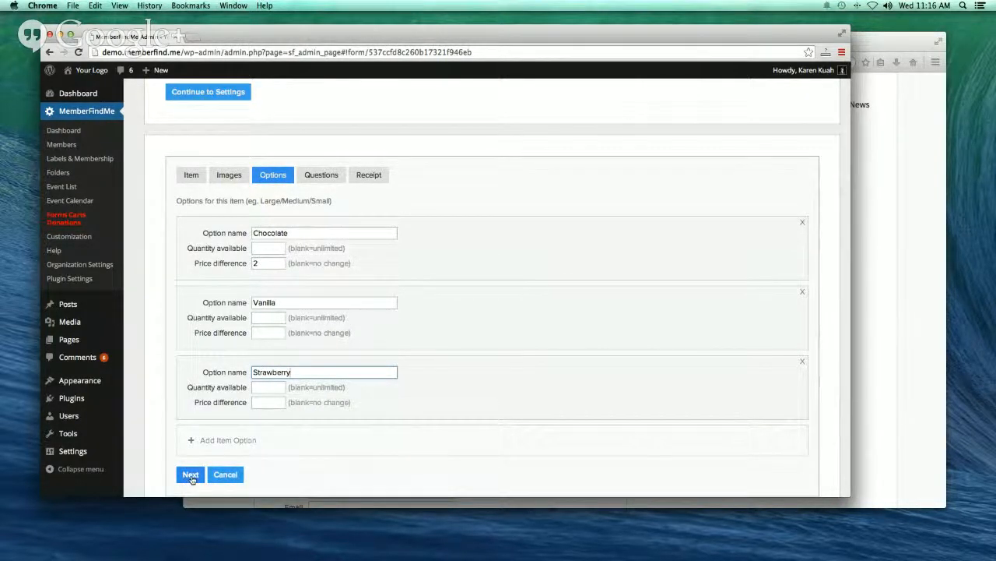
{"action": "left_click", "coordinate": [191, 475]}
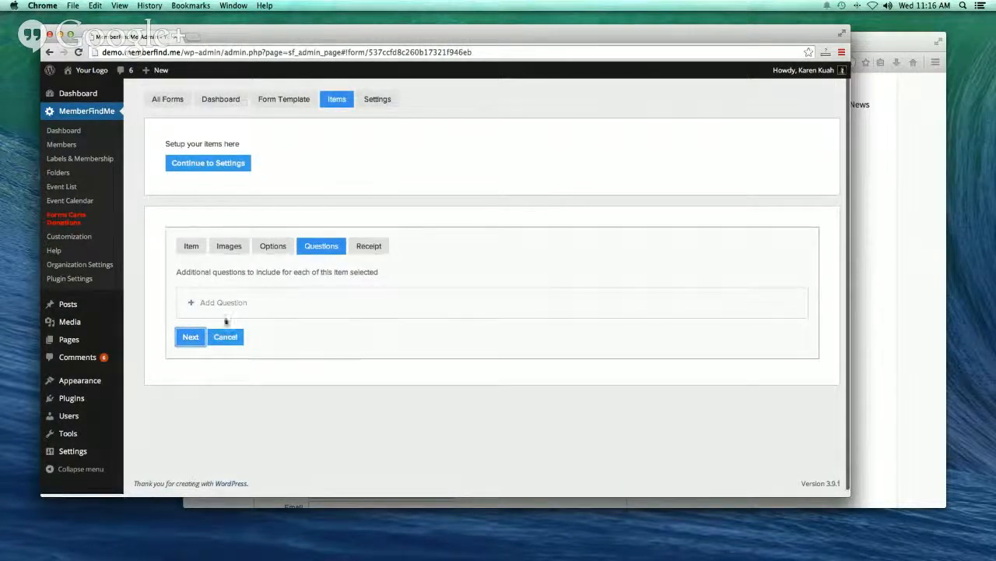
- Add a question asking 'What message would you like on the cake?'
{"action": "left_click", "coordinate": [226, 302]}
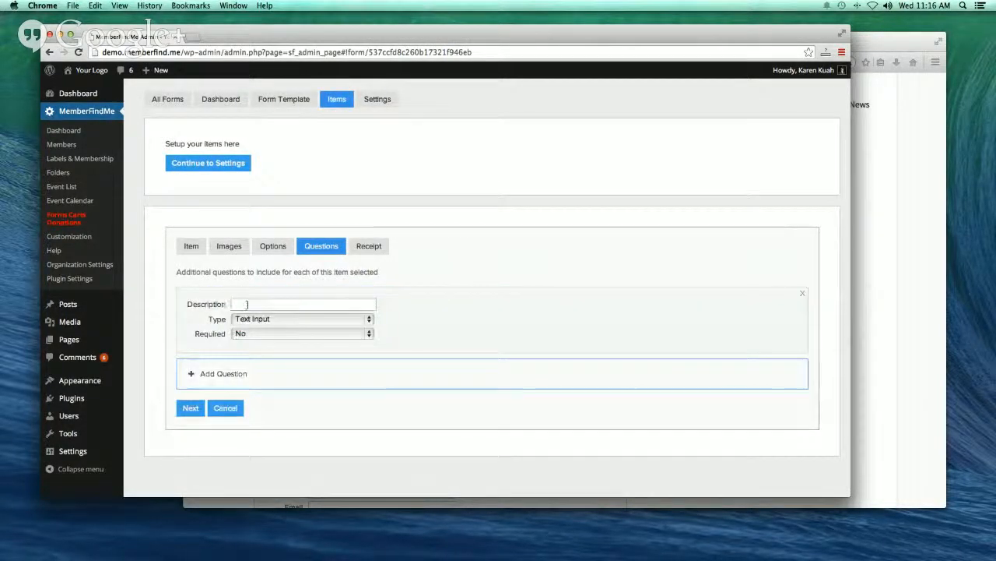
{"action": "left_click", "coordinate": [247, 303]}
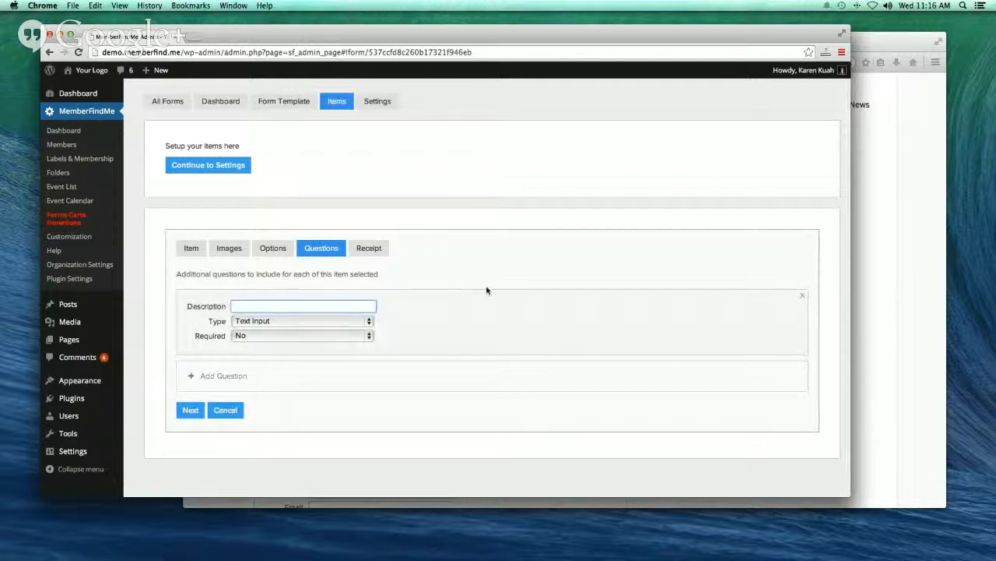
{"action": "type", "text": "What message w"}
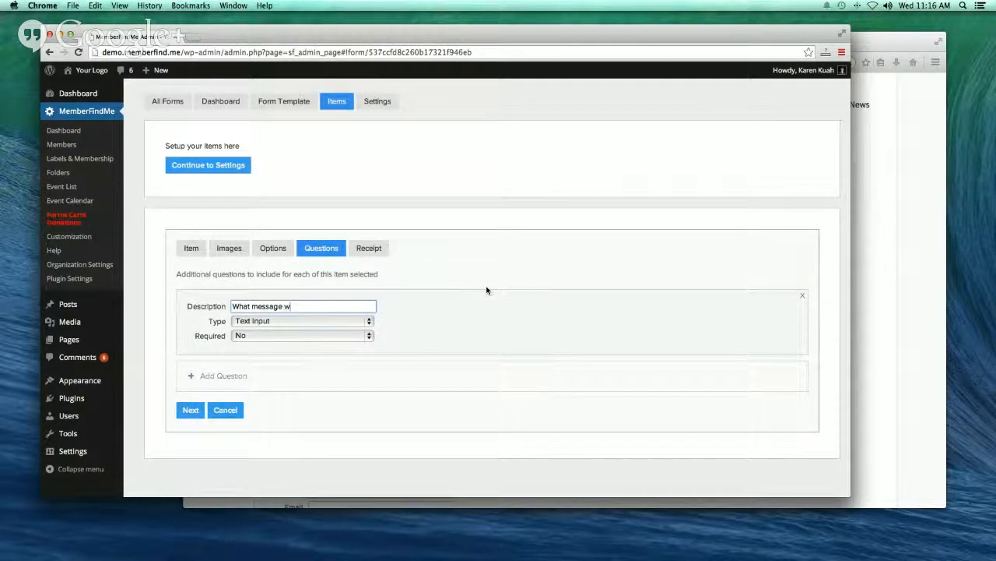
{"action": "type", "text": "ould you like on the ca"}
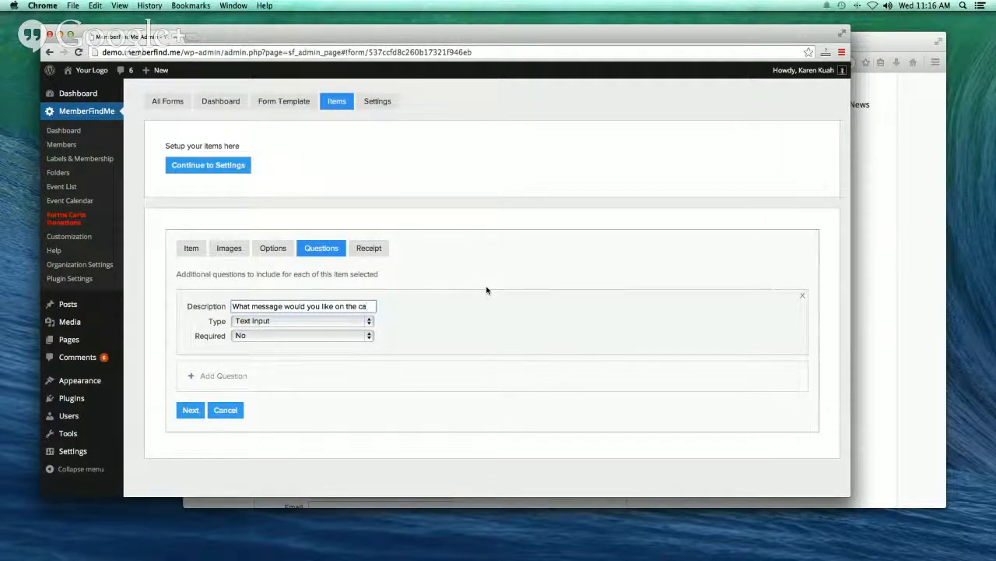
{"action": "type", "text": "ke?"}
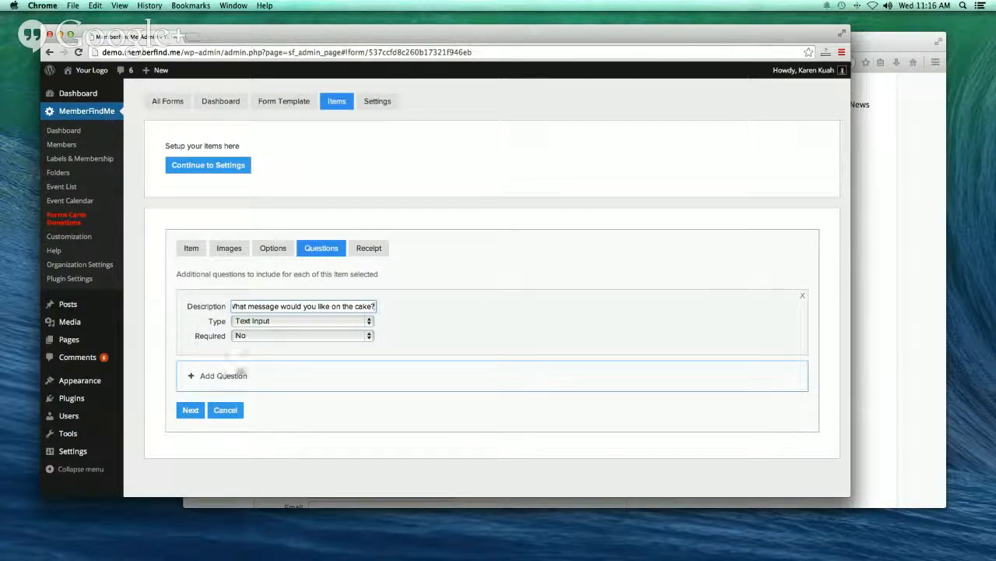
- Add a Frosting Type select question with choices Buttercream and Vanilla
{"action": "left_click", "coordinate": [221, 376]}
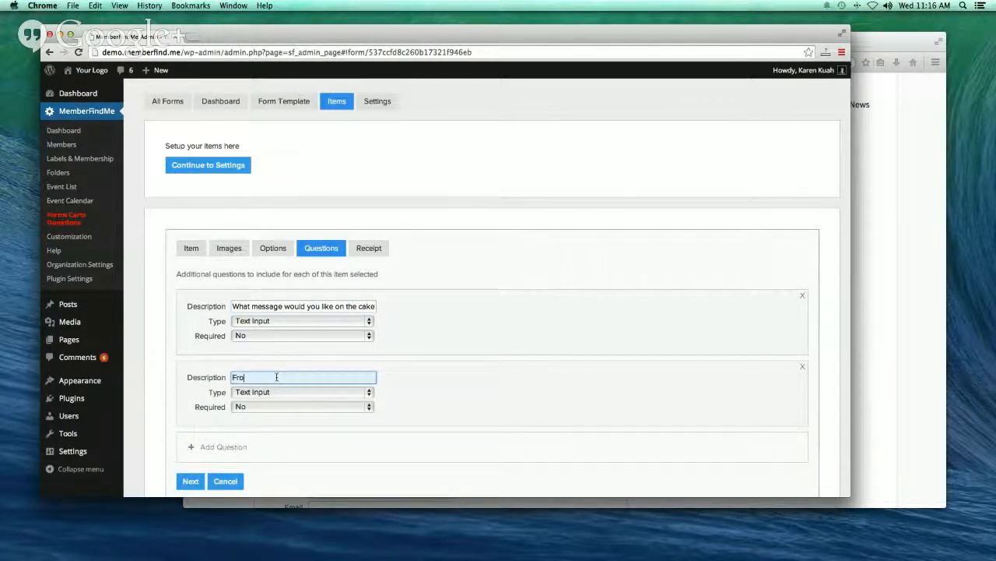
{"action": "type", "text": "Frosting Type"}
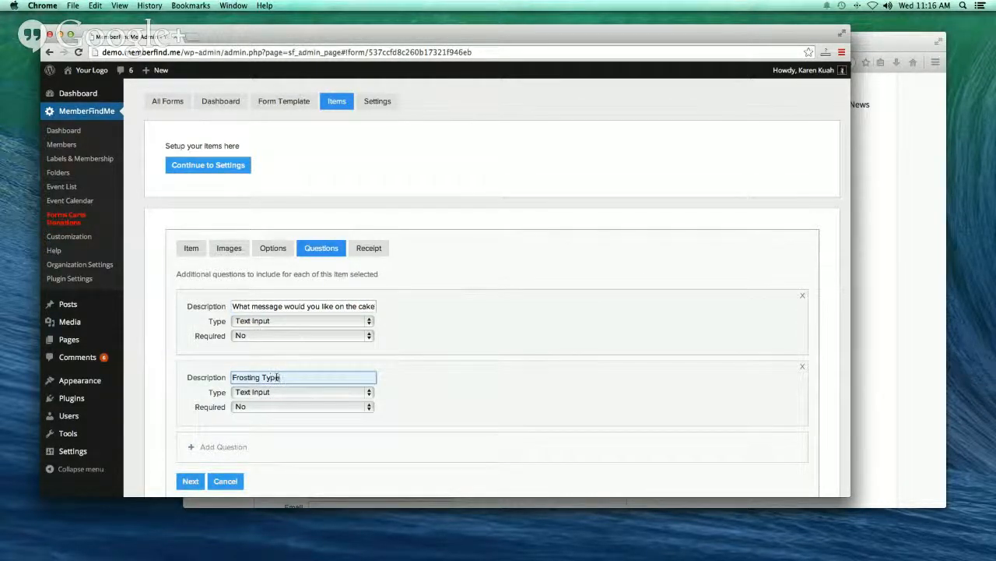
{"action": "left_click", "coordinate": [370, 393]}
{"action": "left_click", "coordinate": [358, 435]}
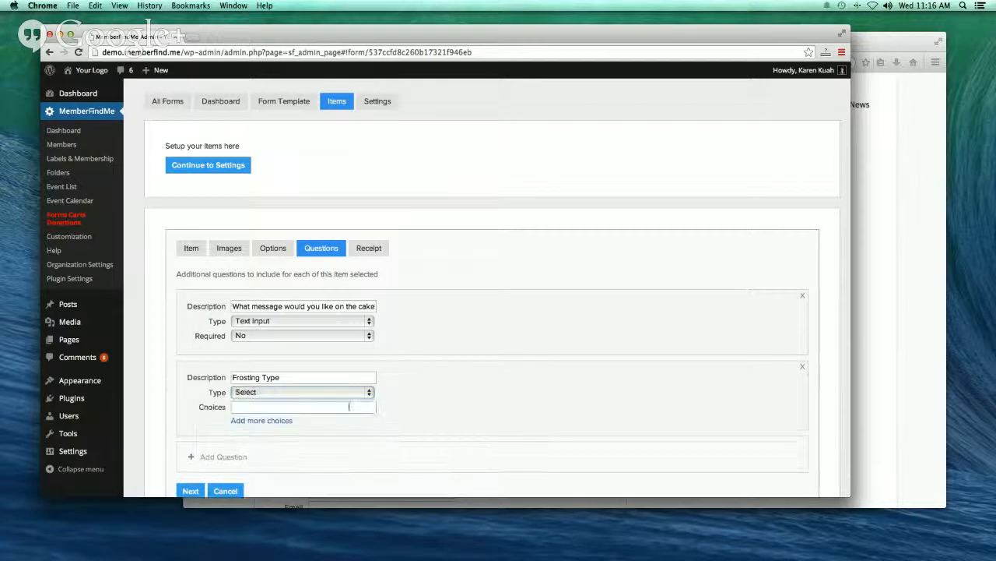
{"action": "type", "text": "Buttercream"}
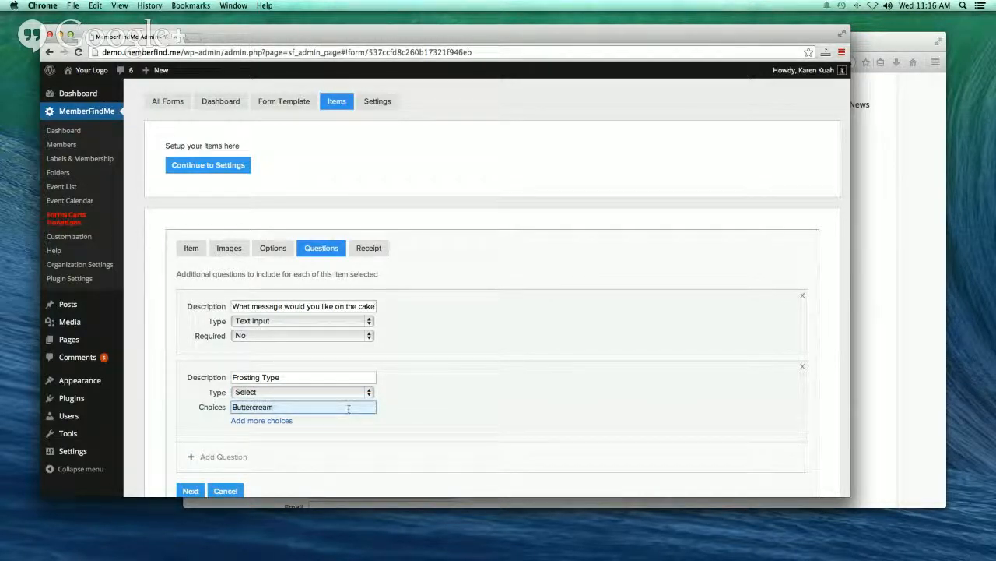
{"action": "left_click", "coordinate": [285, 420]}
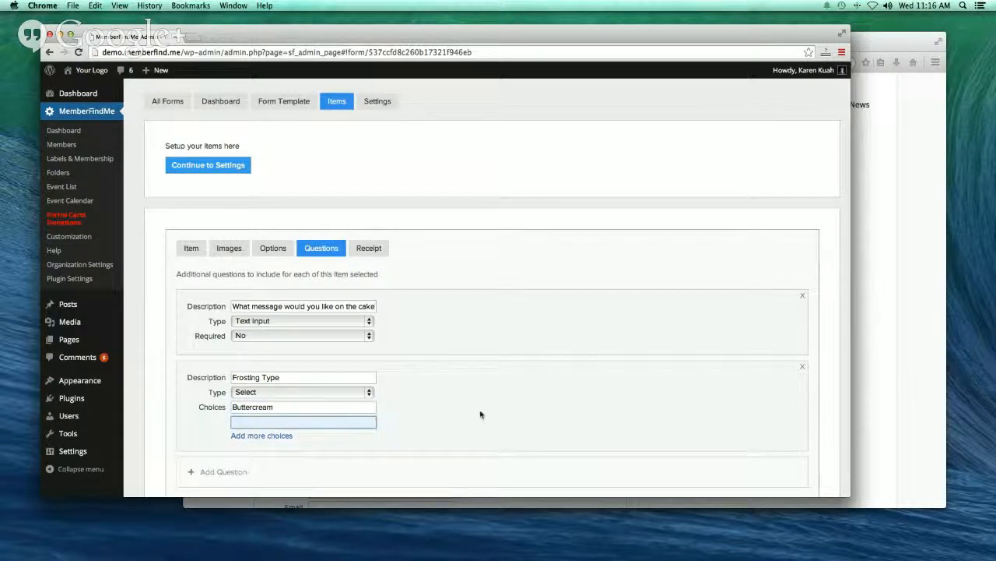
{"action": "type", "text": "Van"}
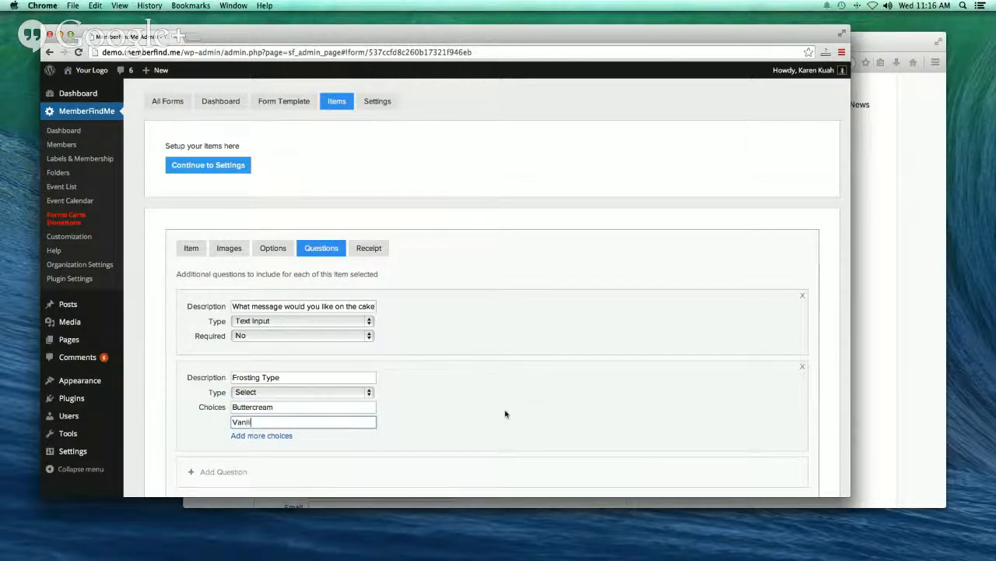
{"action": "type", "text": "illa"}
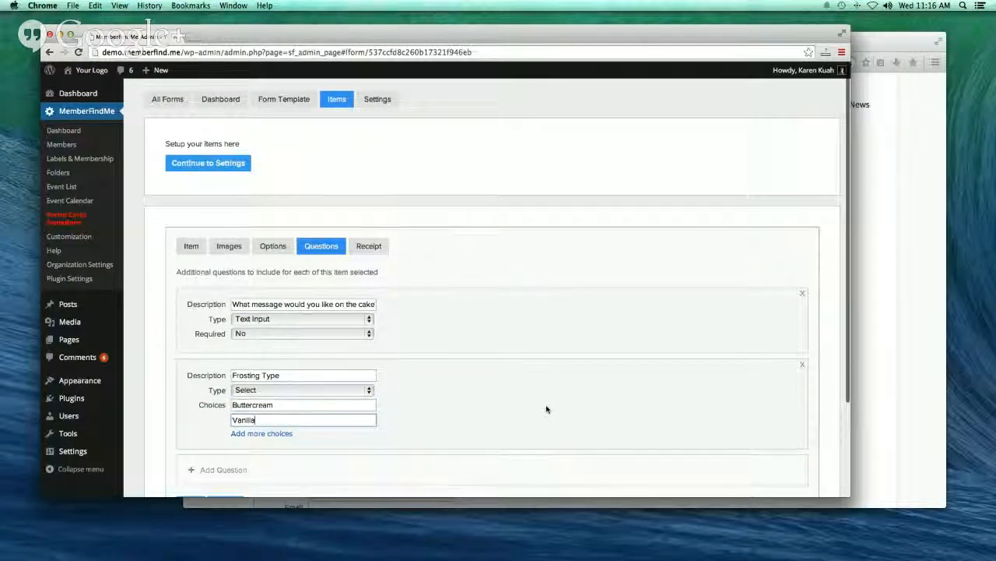
{"action": "scroll", "coordinate": [187, 435], "scroll_direction": "down", "scroll_amount": 2}
{"action": "left_click", "coordinate": [187, 434]}
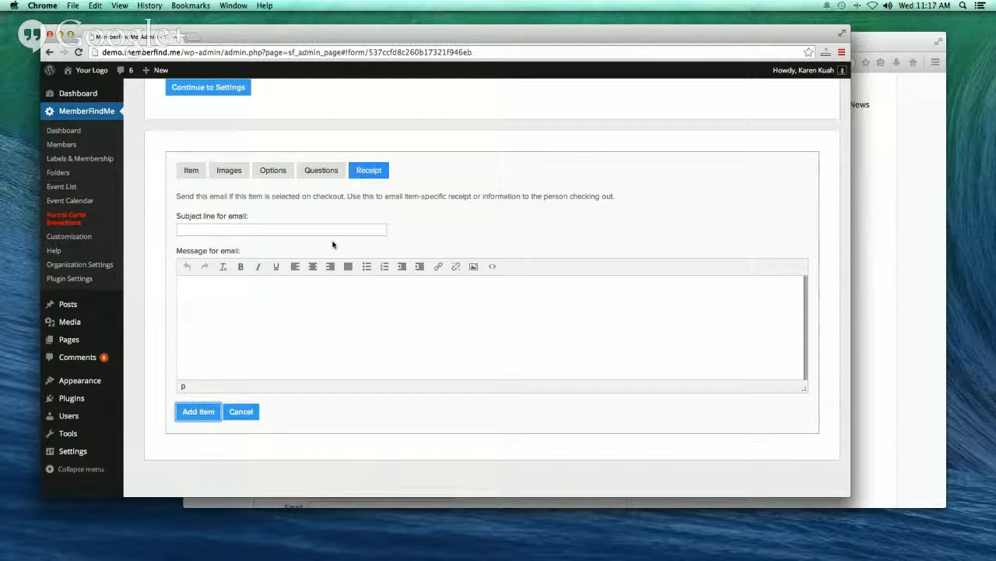
- Set the receipt email subject to 'Thank you for your cake purchase'
{"action": "left_click", "coordinate": [330, 233]}
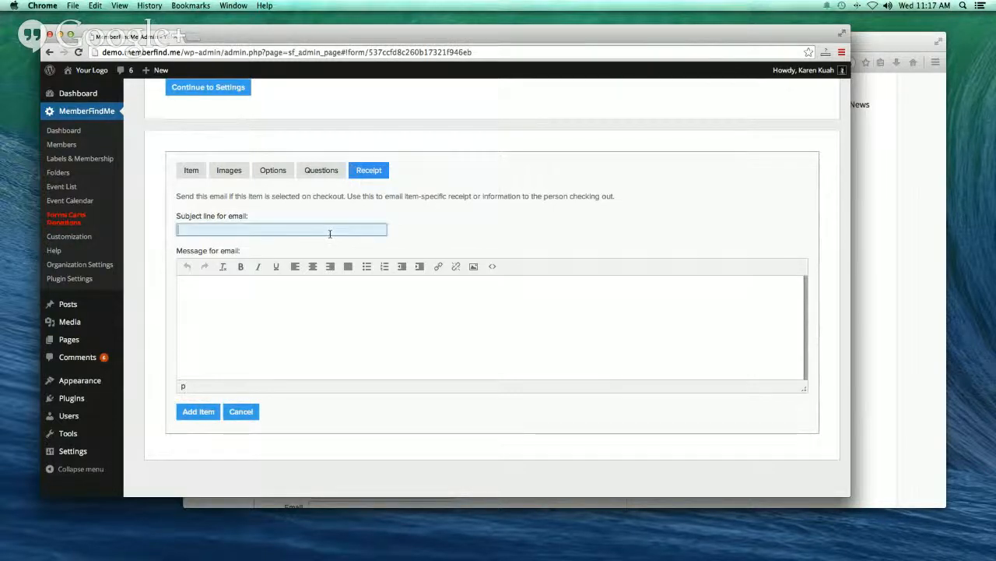
{"action": "type", "text": "Think y"}
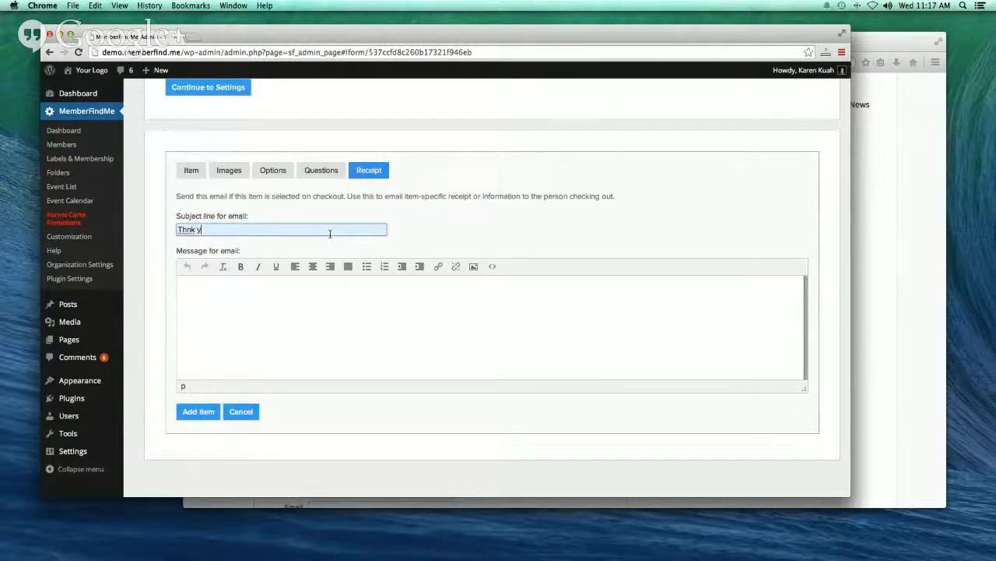
{"action": "key", "text": "BackSpace"}
{"action": "key", "text": "BackSpace"}
{"action": "key", "text": "BackSpace"}
{"action": "key", "text": "BackSpace"}
{"action": "key", "text": "BackSpace"}
{"action": "type", "text": "ank you for y"}
{"action": "type", "text": "ake purchase"}
- Write the receipt message 'Dear [name]!' followed by 'All cakes should be refigerated.'
{"action": "key", "text": "Tab"}
{"action": "type", "text": "Al"}
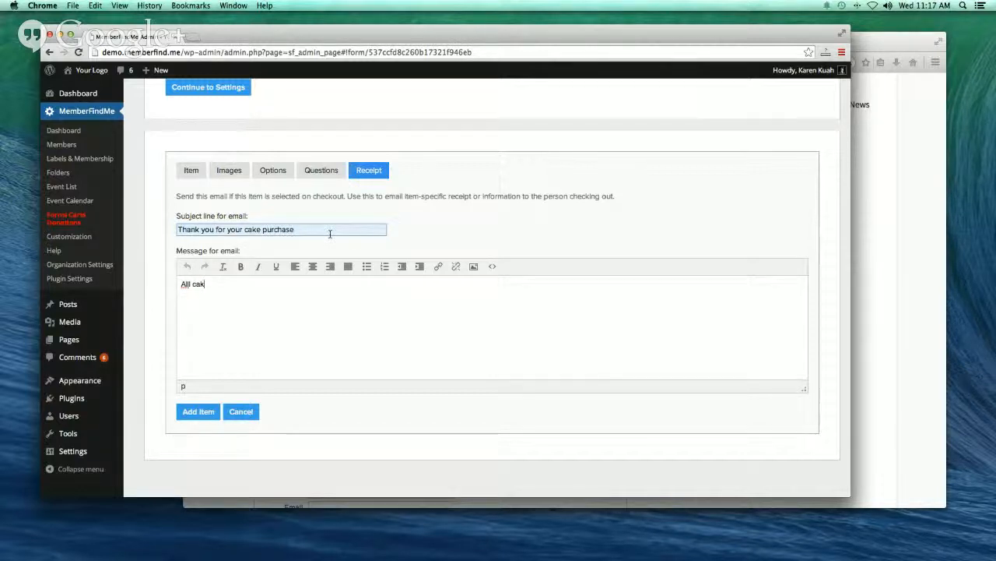
{"action": "type", "text": "l cakes should be re"}
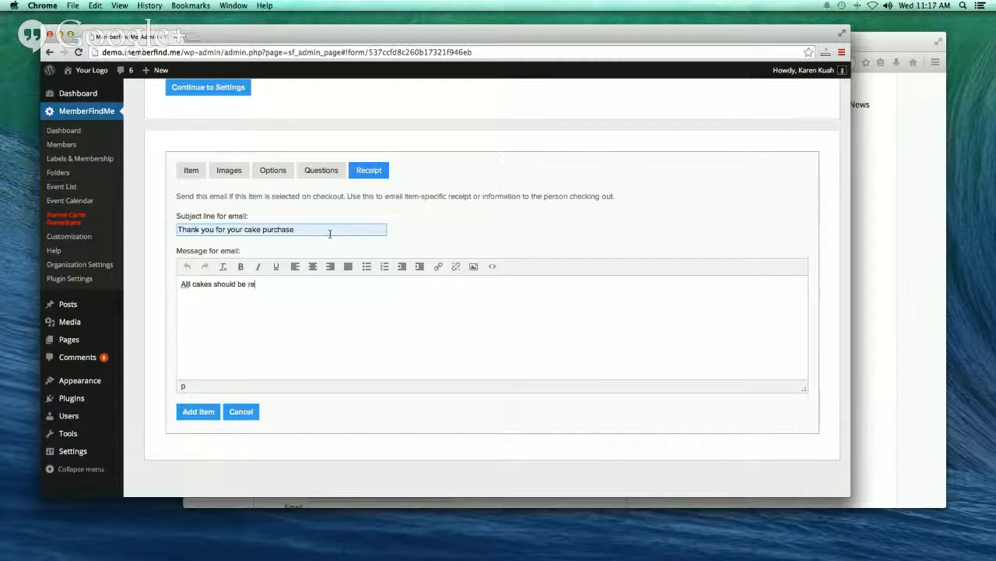
{"action": "type", "text": "figerated..."}
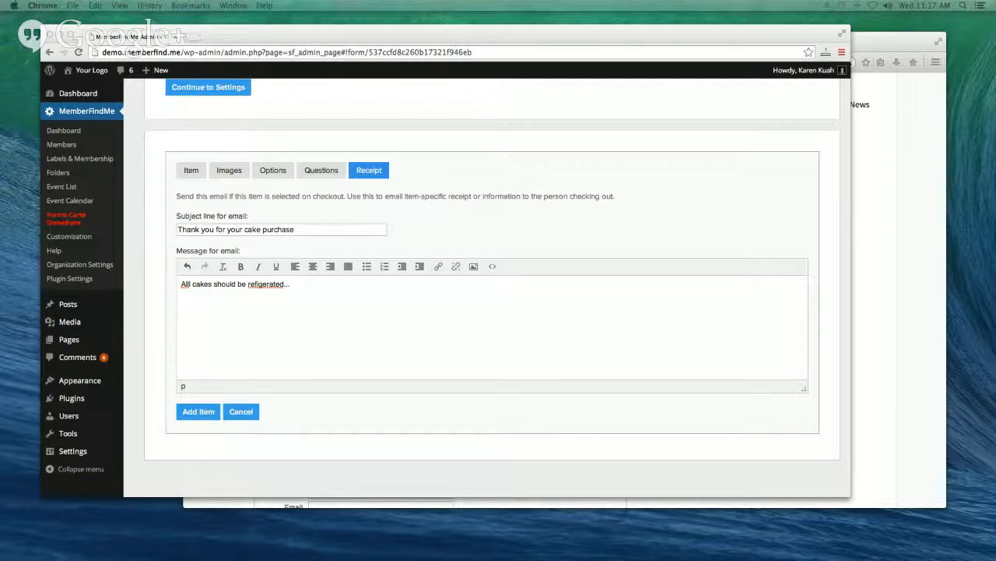
{"action": "left_click_drag", "start_coordinate": [995, 47], "coordinate": [479, 14]}
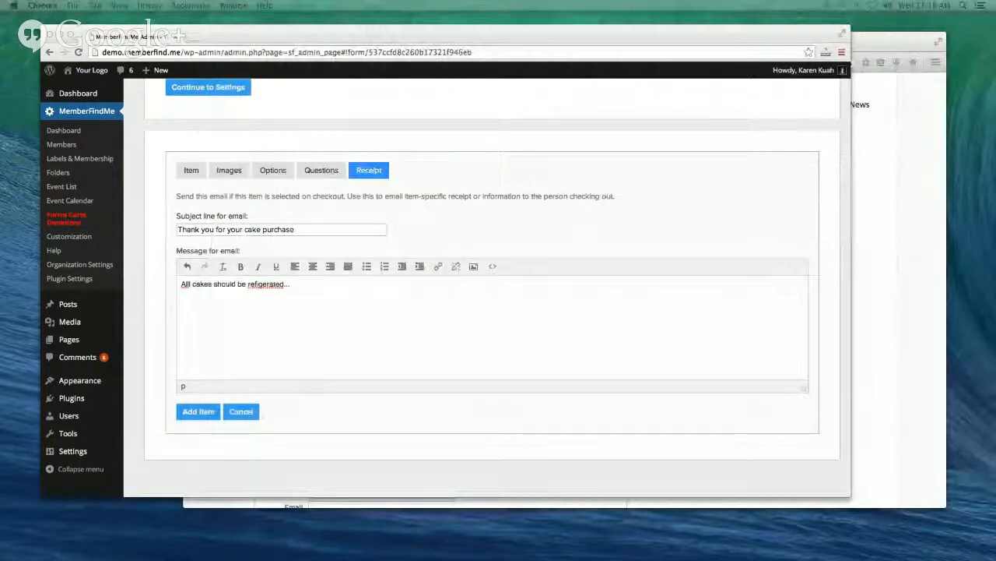
{"action": "left_click", "coordinate": [182, 284]}
{"action": "key", "text": "Return"}
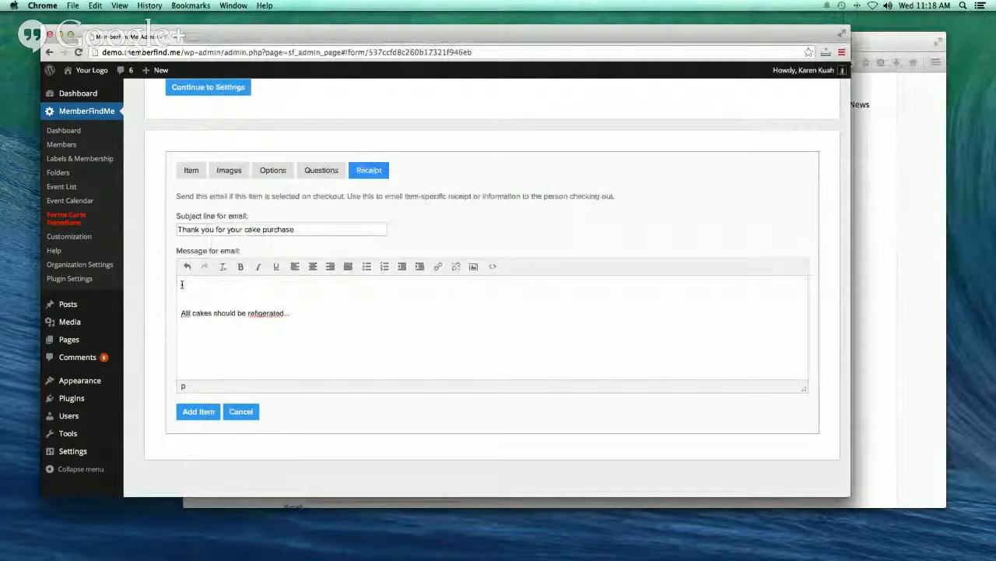
{"action": "type", "text": "Dear"}
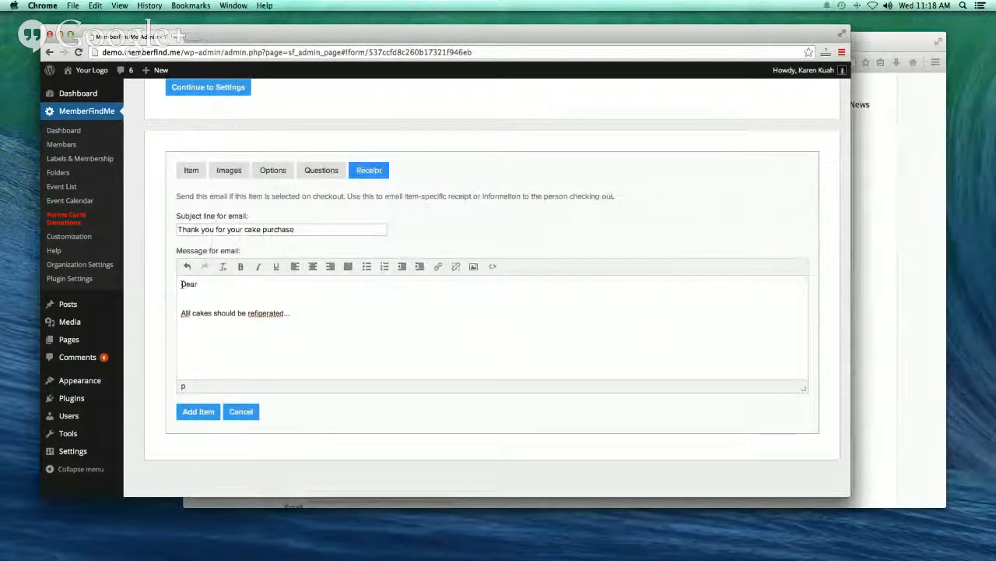
{"action": "type", "text": " ["}
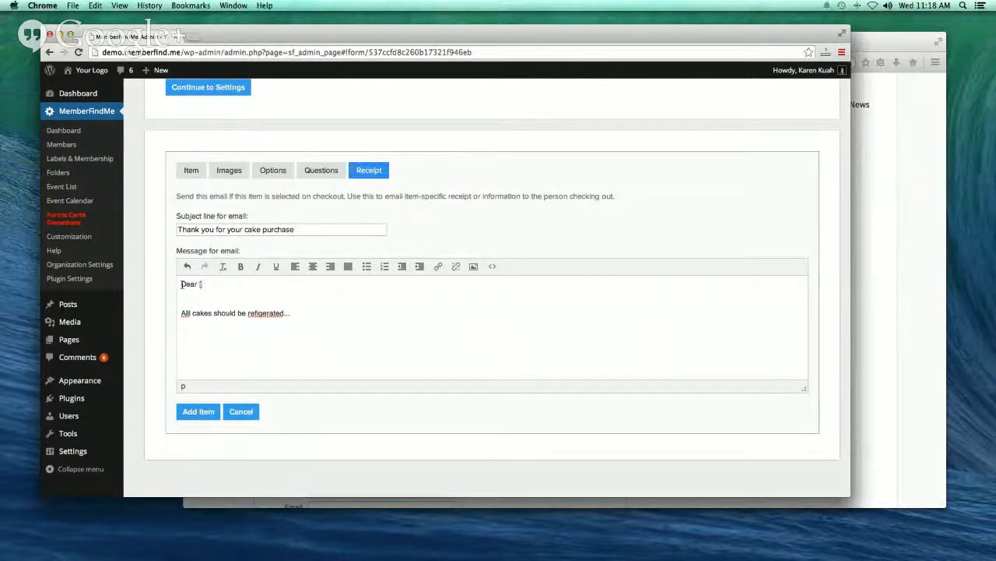
{"action": "type", "text": "name]"}
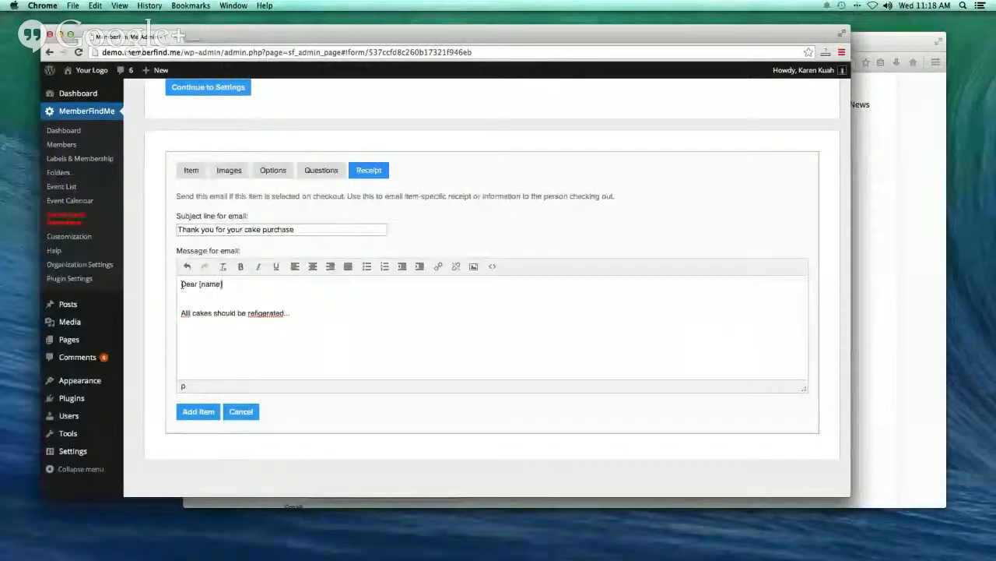
{"action": "type", "text": "!"}
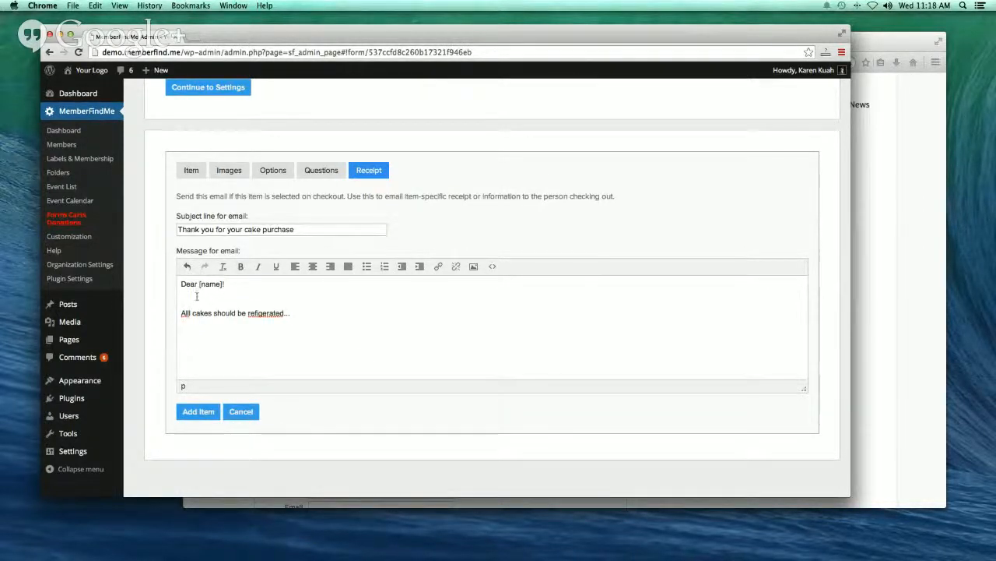
- Save the Cake item and copy the Shop2 shortcode [memberfindme open="!form/Shop2"] from the dashboard
{"action": "left_click", "coordinate": [201, 417]}
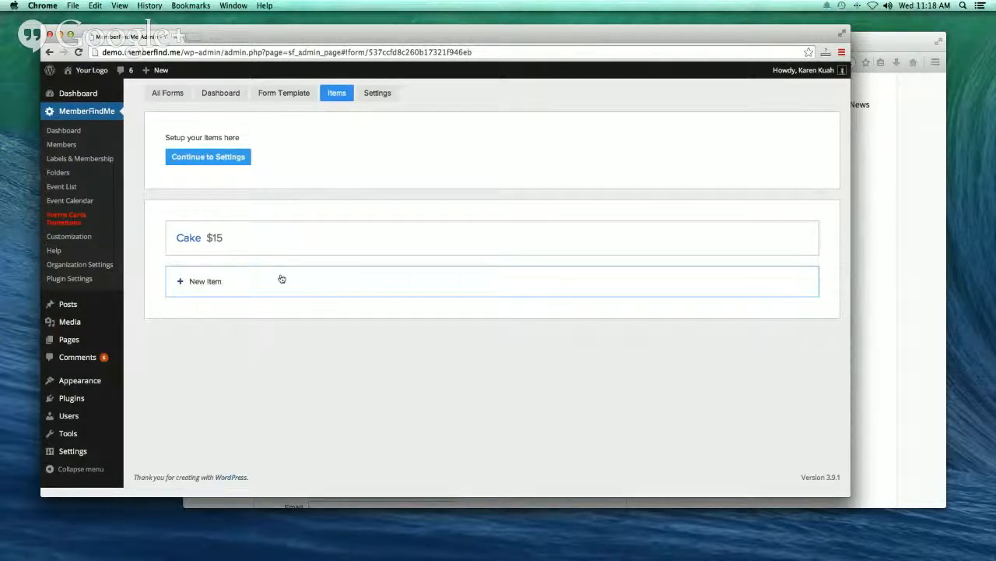
{"action": "left_click", "coordinate": [214, 103]}
{"action": "left_click", "coordinate": [236, 197]}
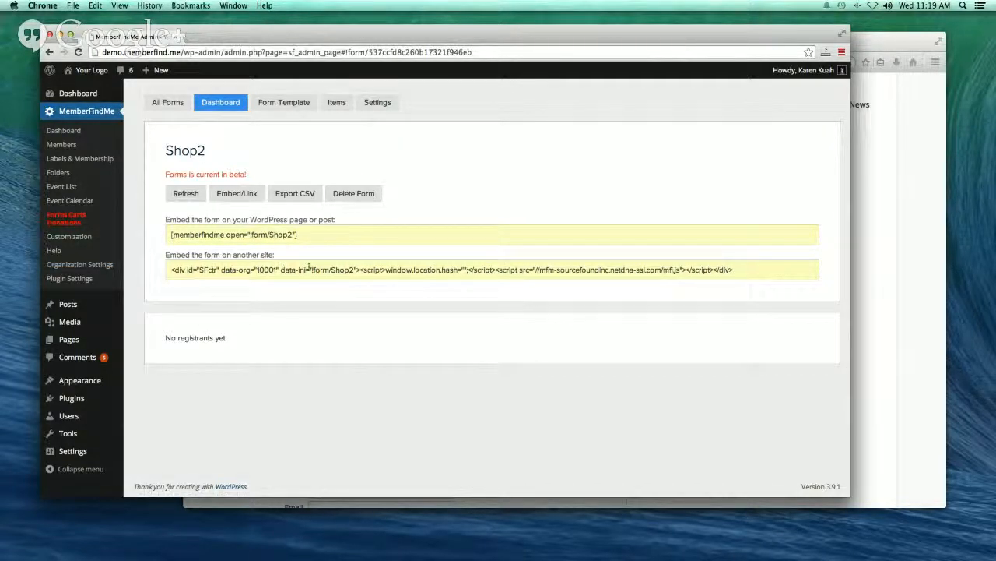
{"action": "left_click_drag", "start_coordinate": [302, 233], "coordinate": [164, 234]}
{"action": "right_click", "coordinate": [185, 231]}
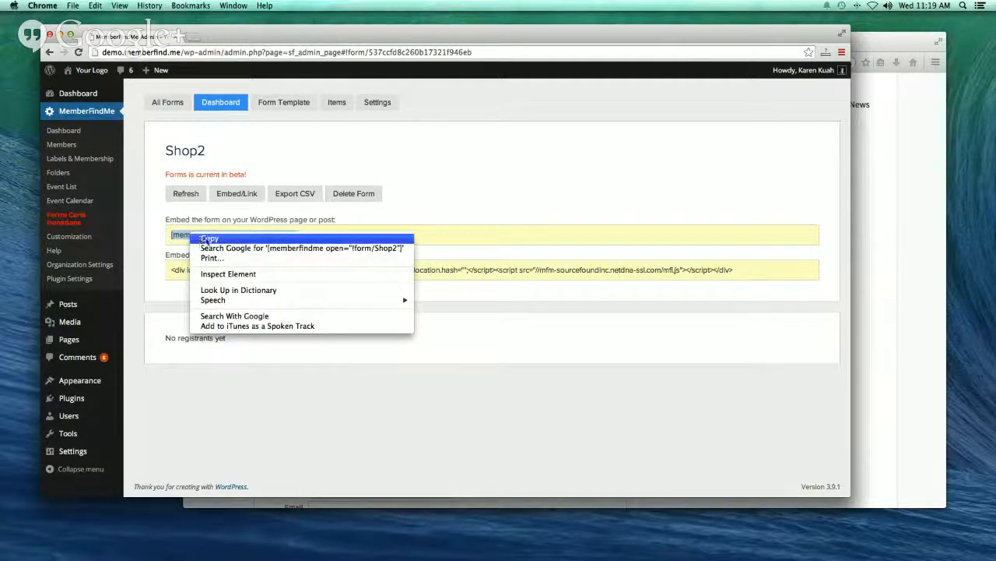
{"action": "left_click", "coordinate": [204, 236]}
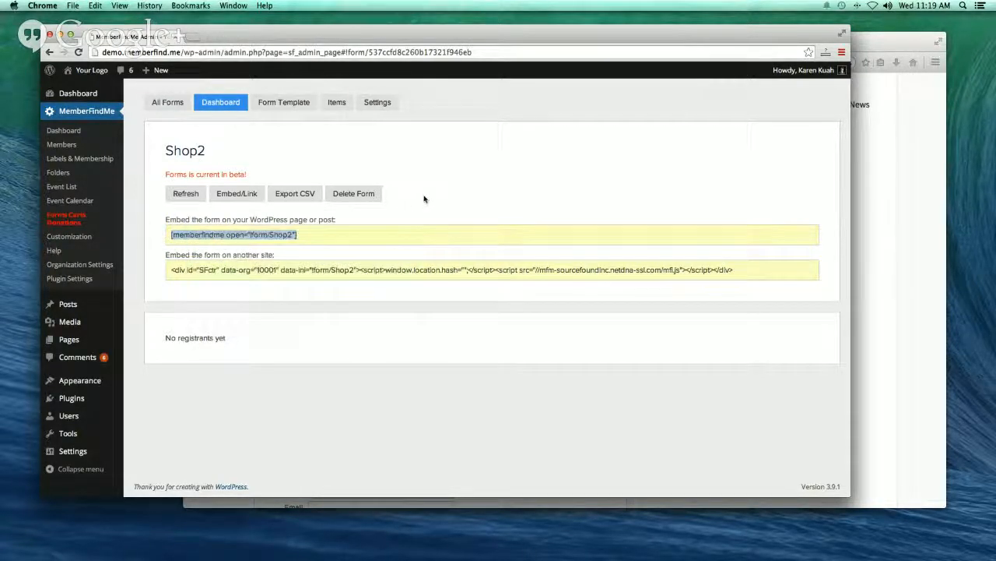
- Create a new page titled Cakes containing the pasted Shop2 shortcode and preview it
{"action": "left_click", "coordinate": [69, 341]}
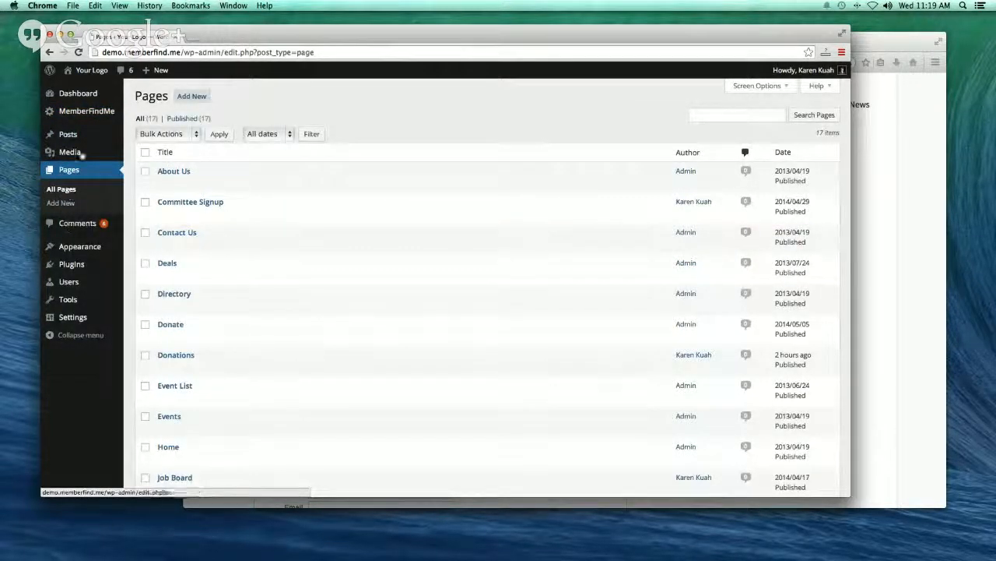
{"action": "left_click", "coordinate": [201, 100]}
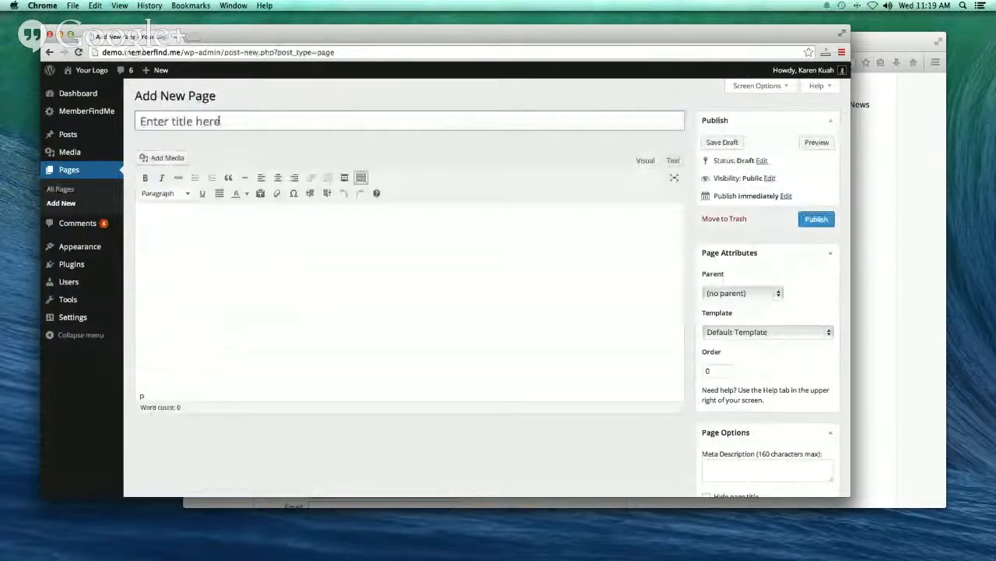
{"action": "type", "text": "Cakes"}
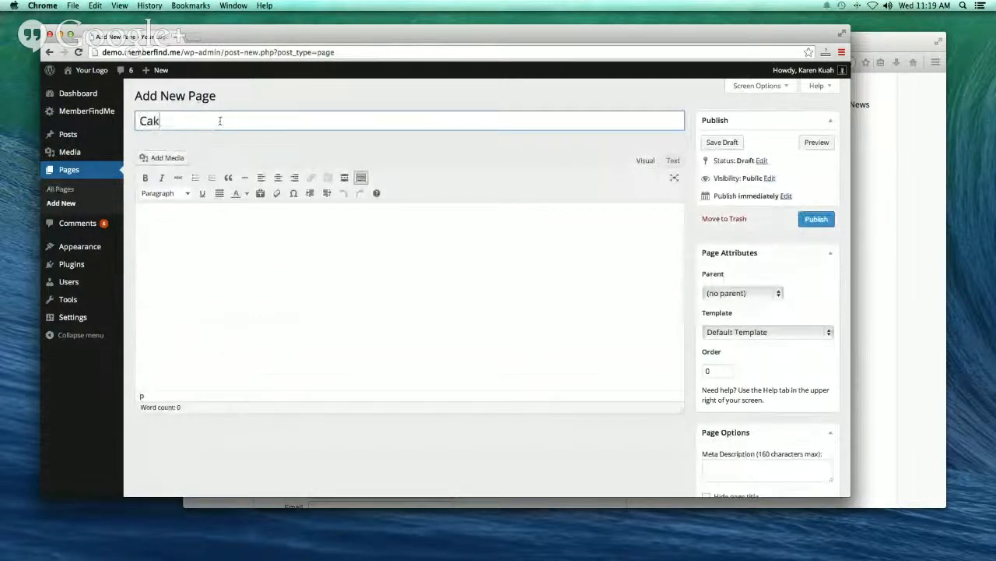
{"action": "left_click", "coordinate": [165, 225]}
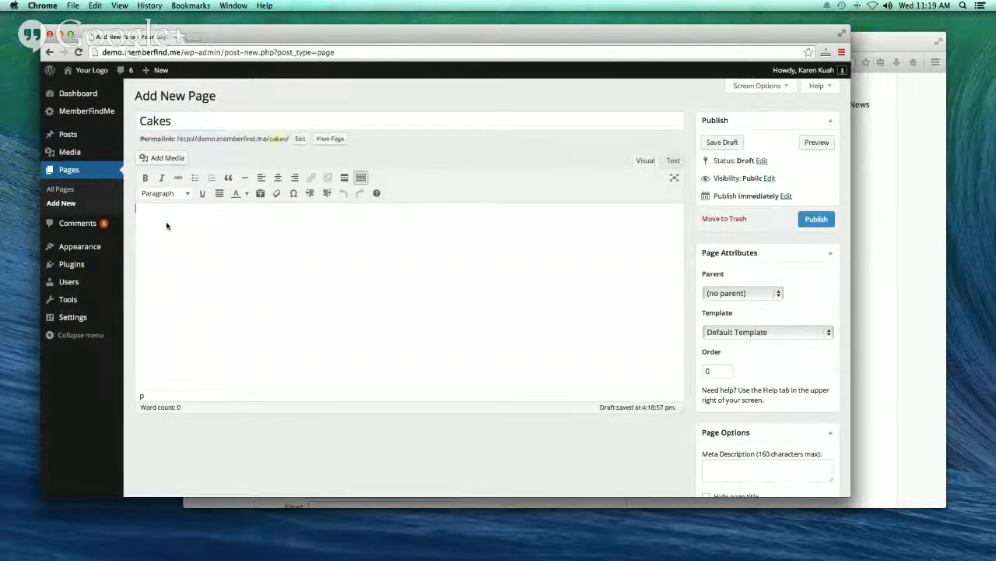
{"action": "key", "text": "super+v"}
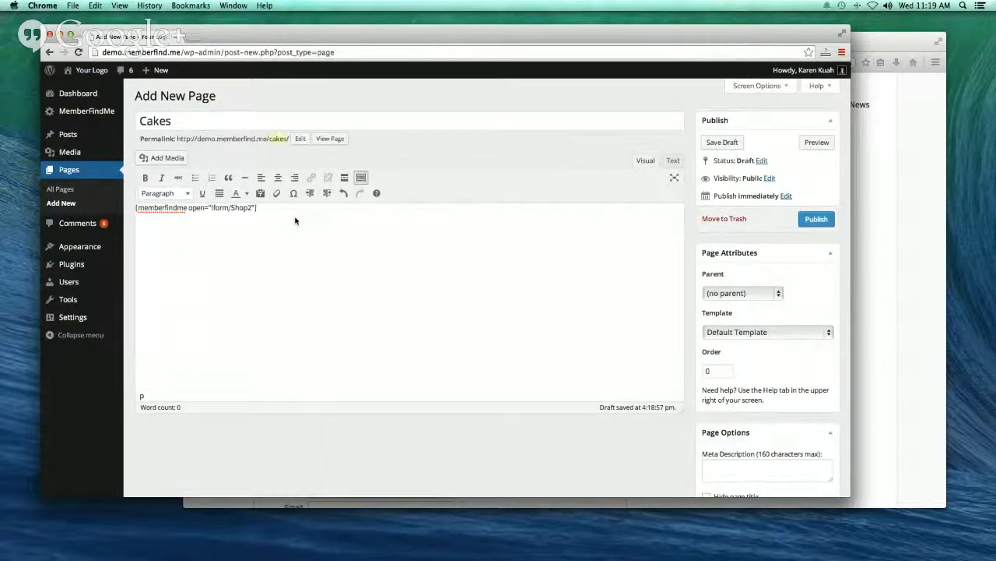
{"action": "left_click", "coordinate": [815, 143]}
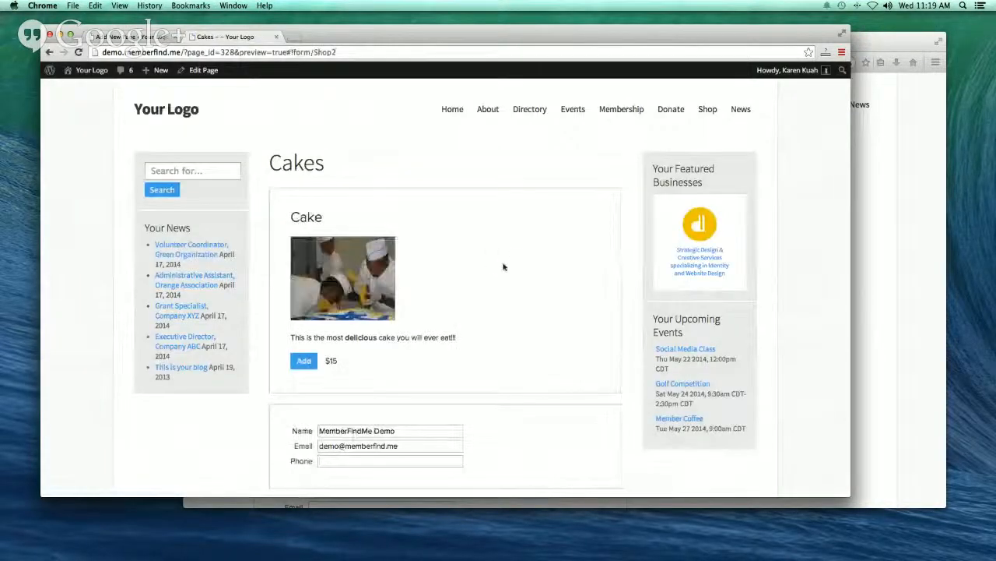
{"action": "scroll", "coordinate": [503, 272], "scroll_direction": "down", "scroll_amount": 4}
{"action": "scroll", "coordinate": [503, 274], "scroll_direction": "up", "scroll_amount": 3}
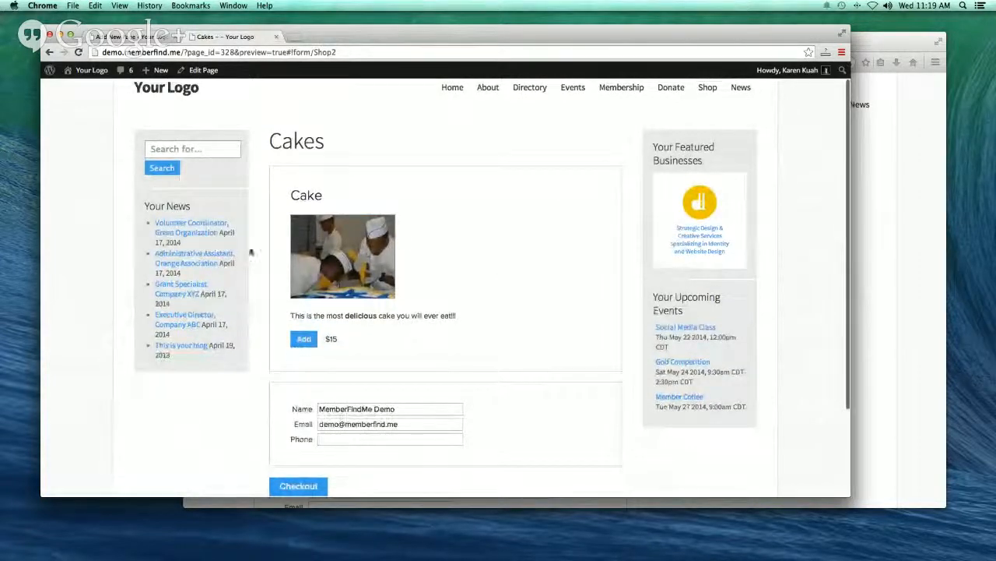
- Disable the left and right sidebars for the Cakes page and preview it again
{"action": "left_click", "coordinate": [142, 39]}
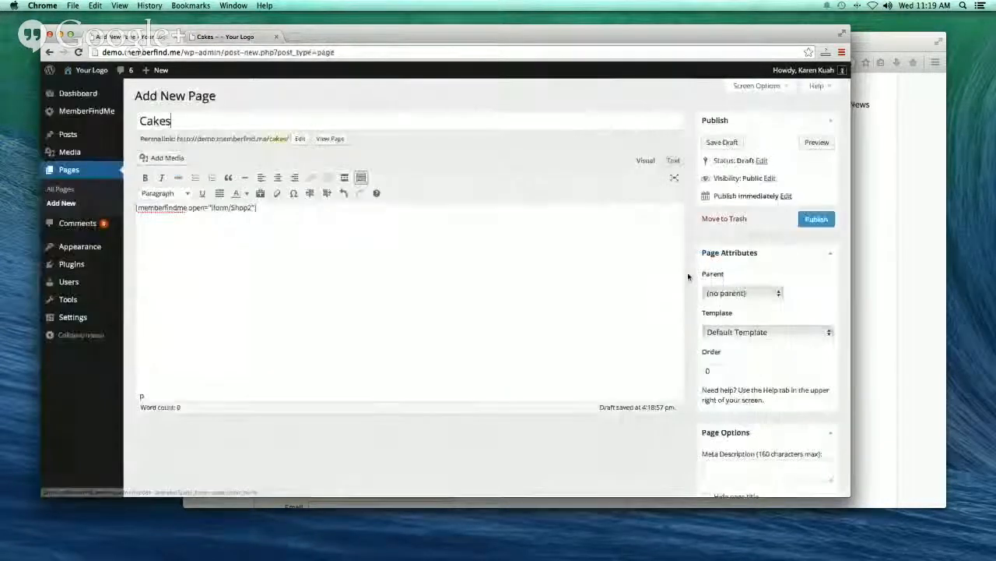
{"action": "scroll", "coordinate": [776, 291], "scroll_direction": "down", "scroll_amount": 5}
{"action": "scroll", "coordinate": [776, 291], "scroll_direction": "down", "scroll_amount": 3}
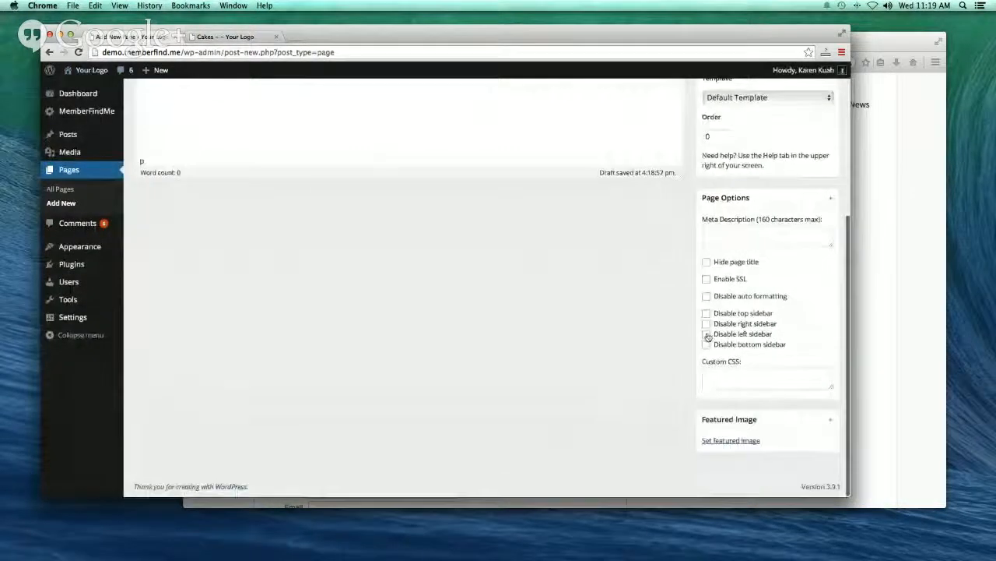
{"action": "left_click", "coordinate": [706, 334]}
{"action": "left_click", "coordinate": [706, 324]}
{"action": "scroll", "coordinate": [643, 338], "scroll_direction": "up", "scroll_amount": 5}
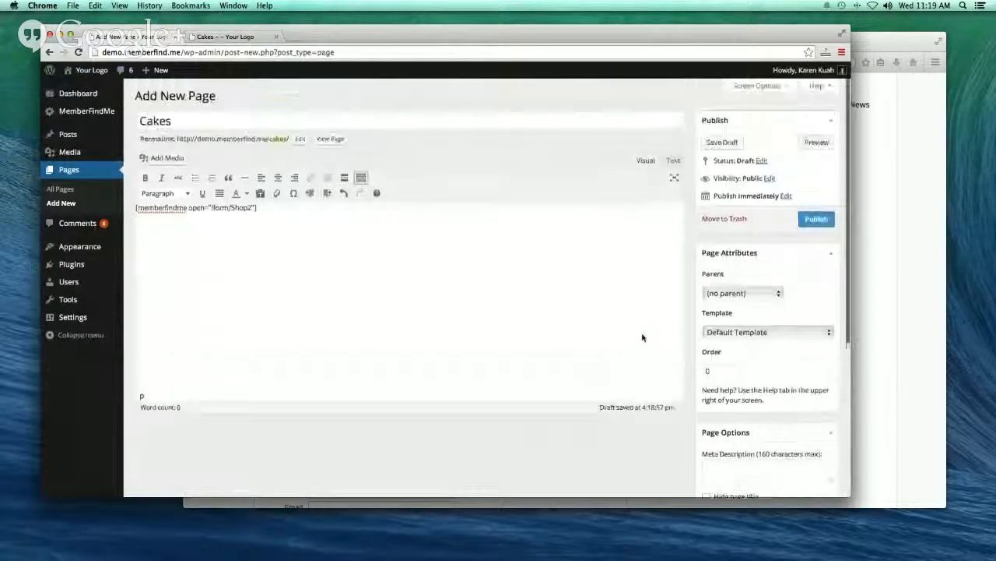
{"action": "left_click", "coordinate": [809, 145]}
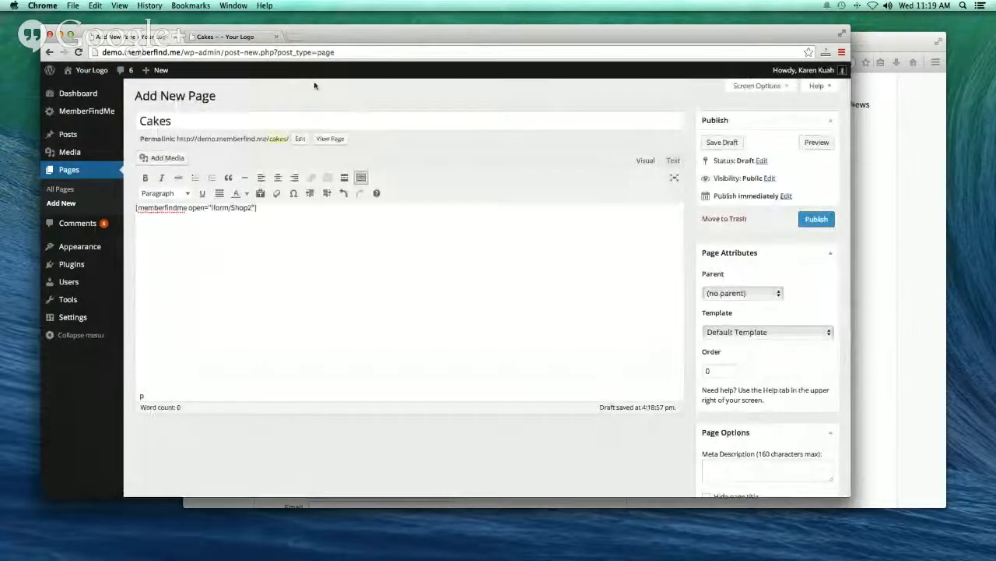
{"action": "left_click", "coordinate": [246, 37]}
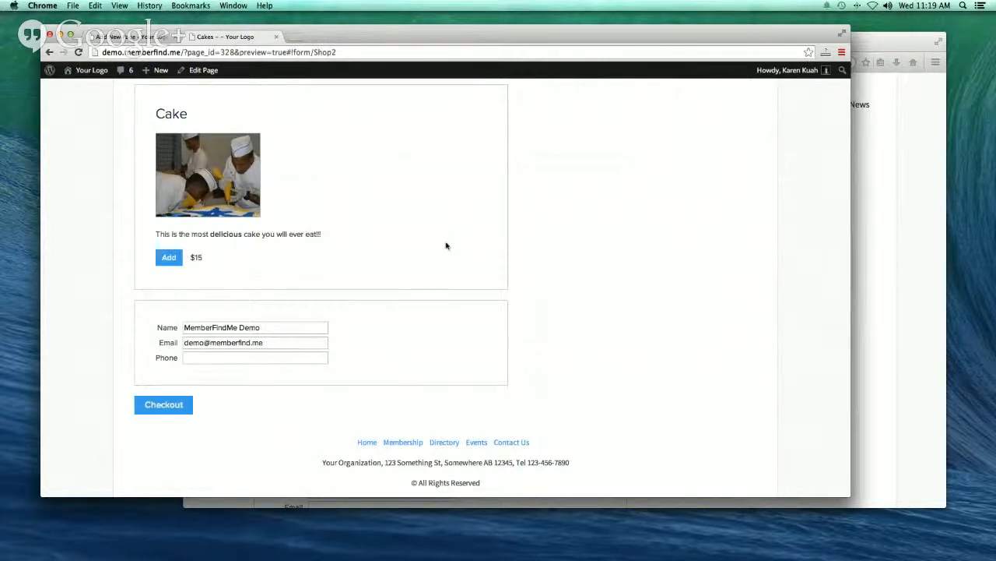
{"action": "left_click", "coordinate": [903, 194]}
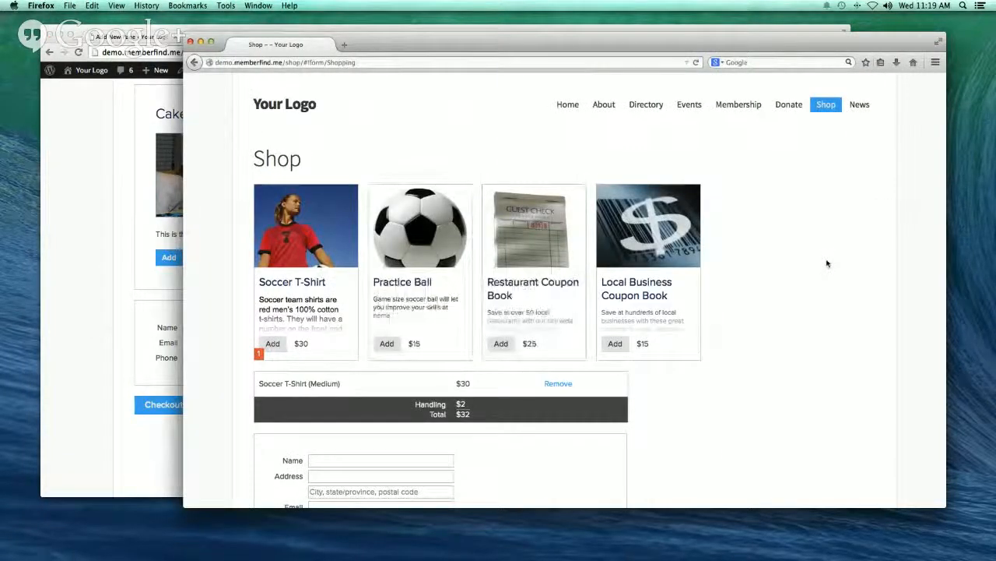
{"action": "left_click", "coordinate": [644, 28]}
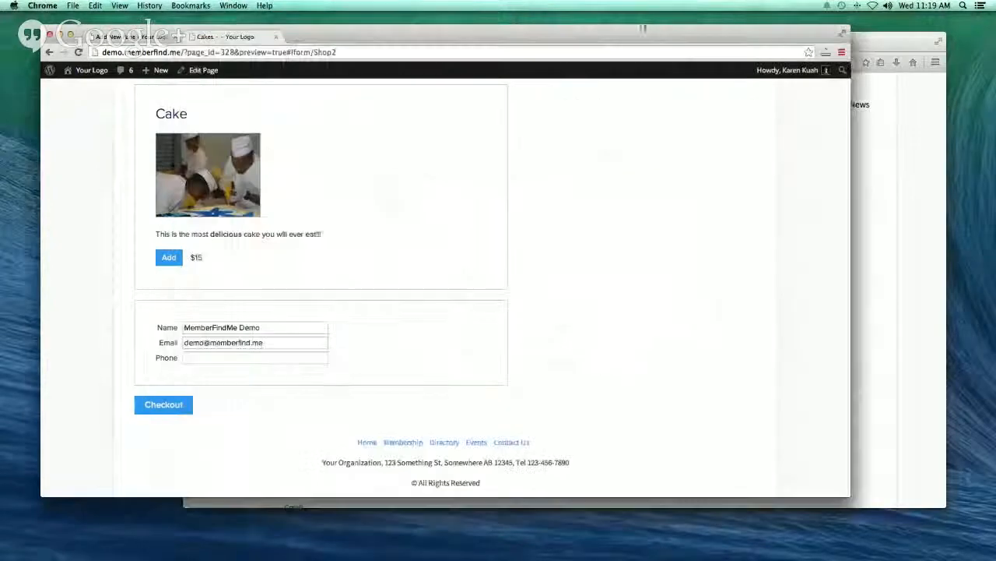
- Try adding the Cake with Chocolate flavour in the preview, then cancel and return to the Cakes editor
{"action": "left_click", "coordinate": [169, 258]}
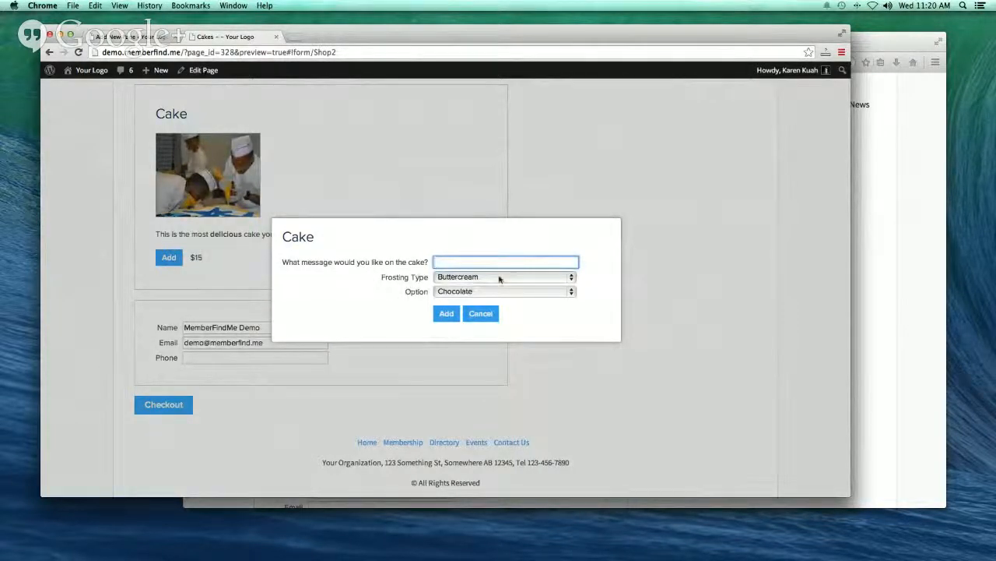
{"action": "left_click", "coordinate": [573, 293]}
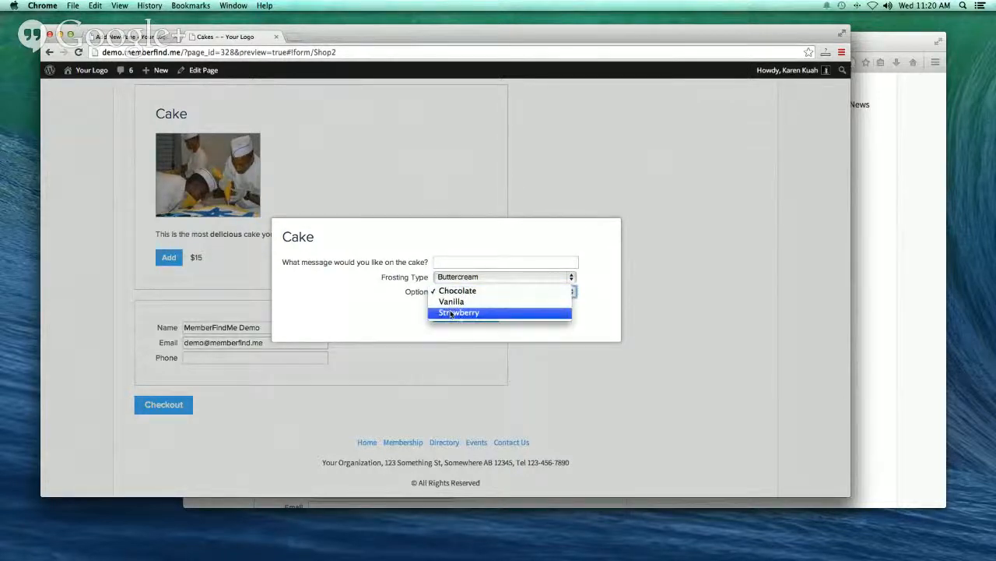
{"action": "left_click", "coordinate": [371, 304]}
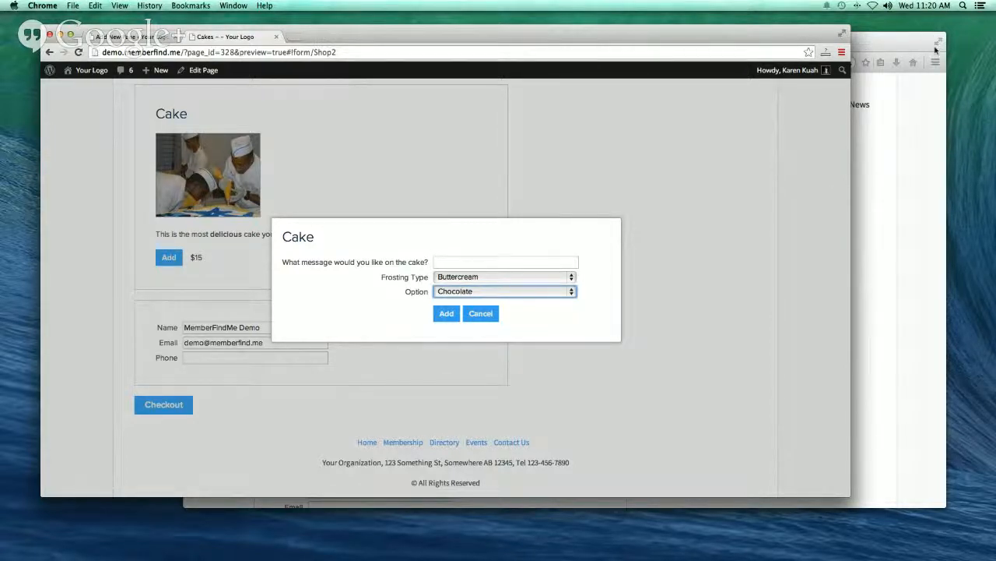
{"action": "left_click", "coordinate": [878, 41]}
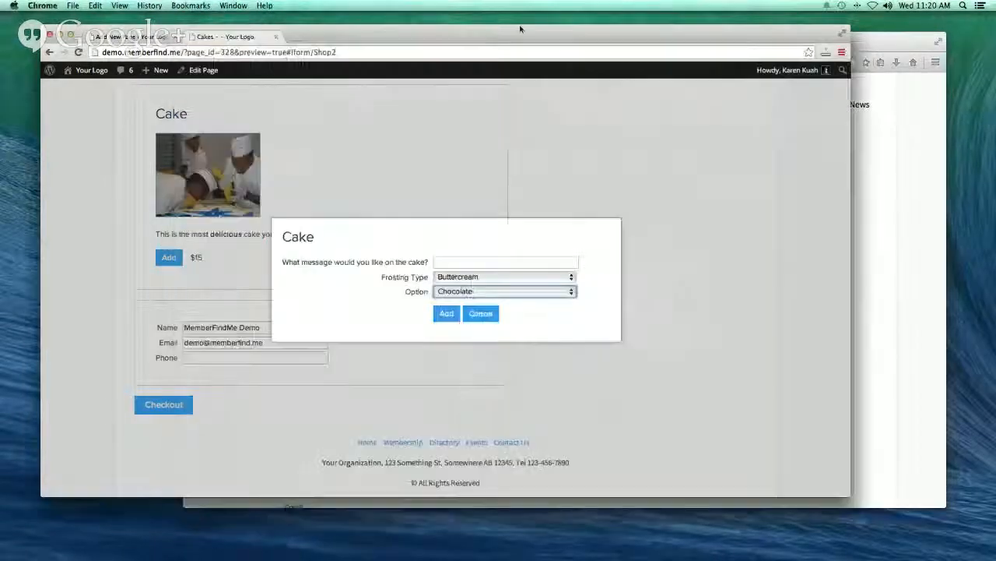
{"action": "left_click", "coordinate": [480, 313]}
{"action": "left_click", "coordinate": [133, 39]}
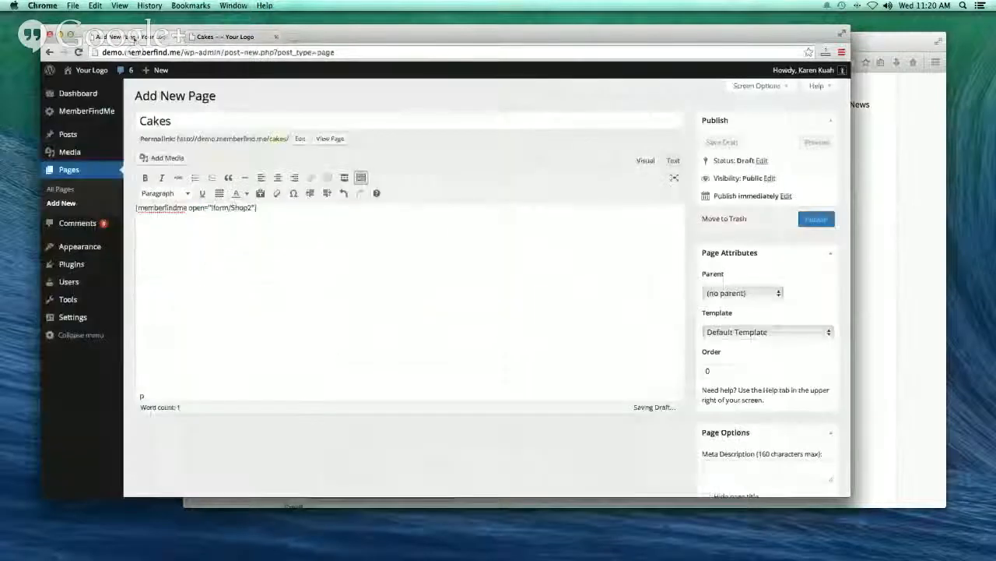
- Leave the unsaved page editor, check the Donations form, then open the Shopping form's dashboard
{"action": "left_click", "coordinate": [75, 115]}
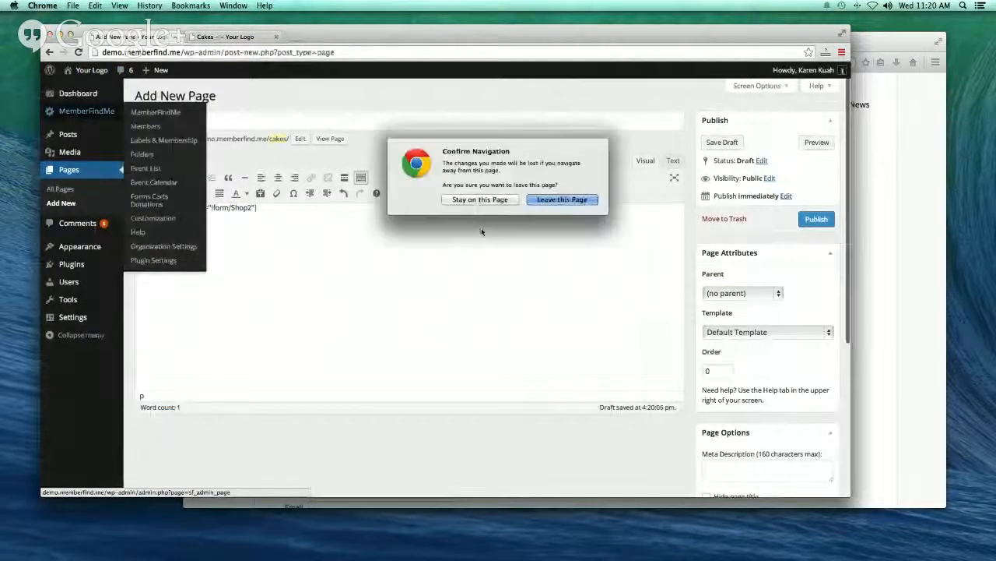
{"action": "left_click", "coordinate": [559, 202]}
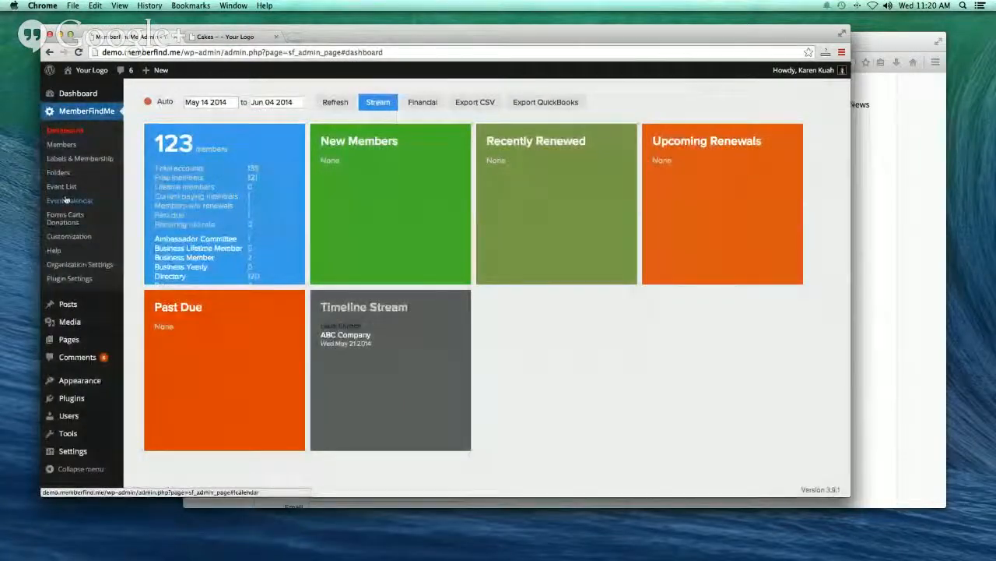
{"action": "left_click", "coordinate": [68, 220]}
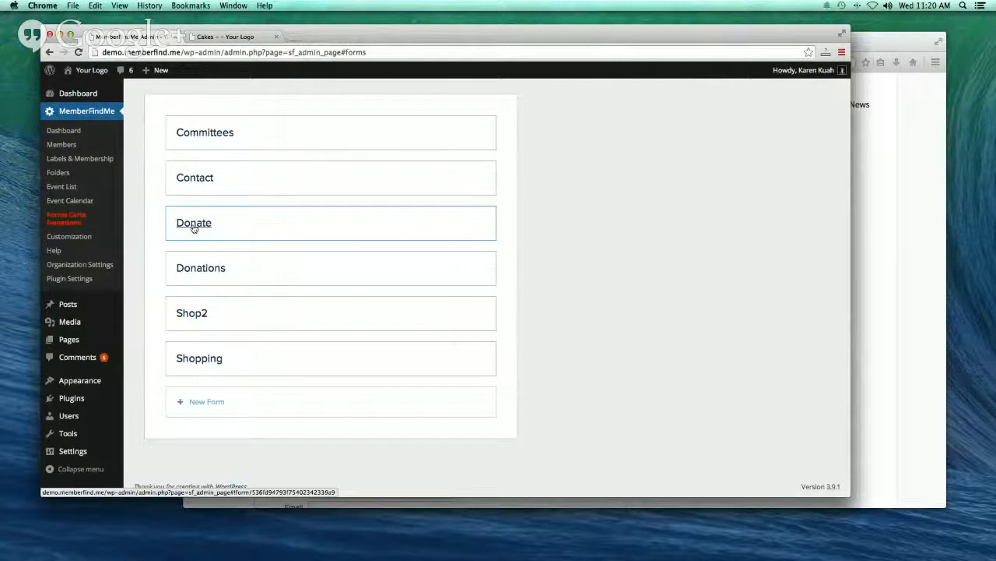
{"action": "left_click", "coordinate": [194, 274]}
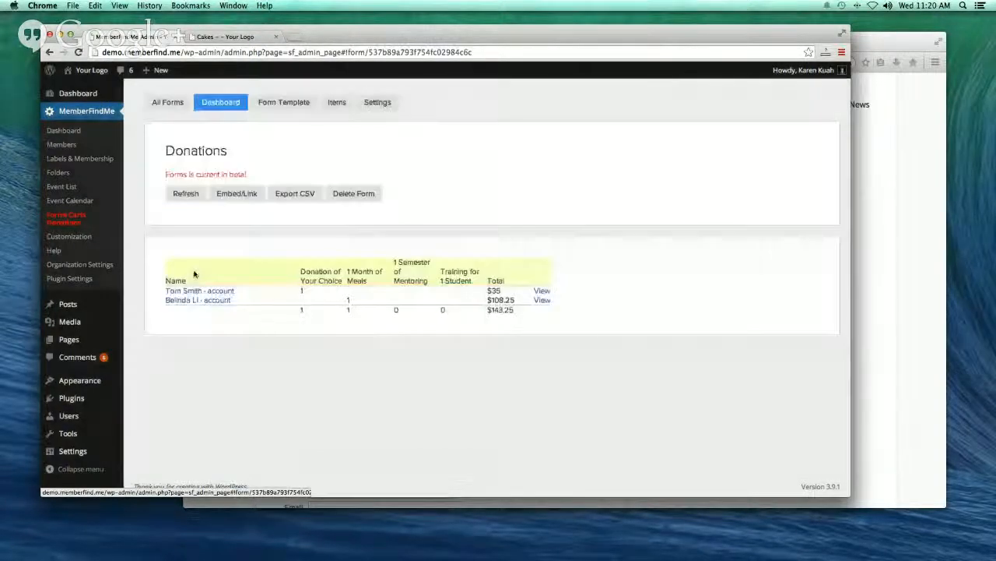
{"action": "left_click", "coordinate": [169, 106]}
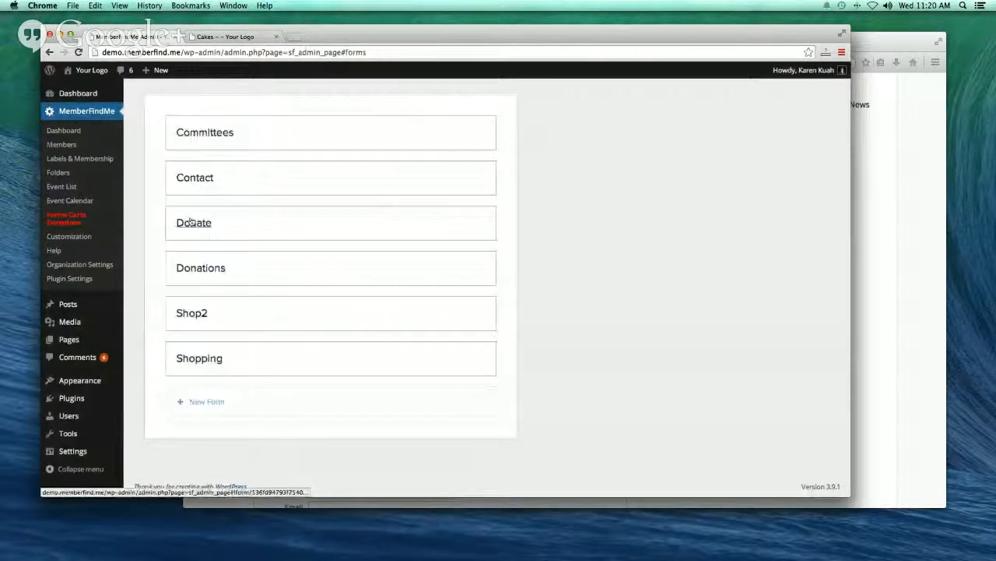
{"action": "left_click", "coordinate": [197, 361]}
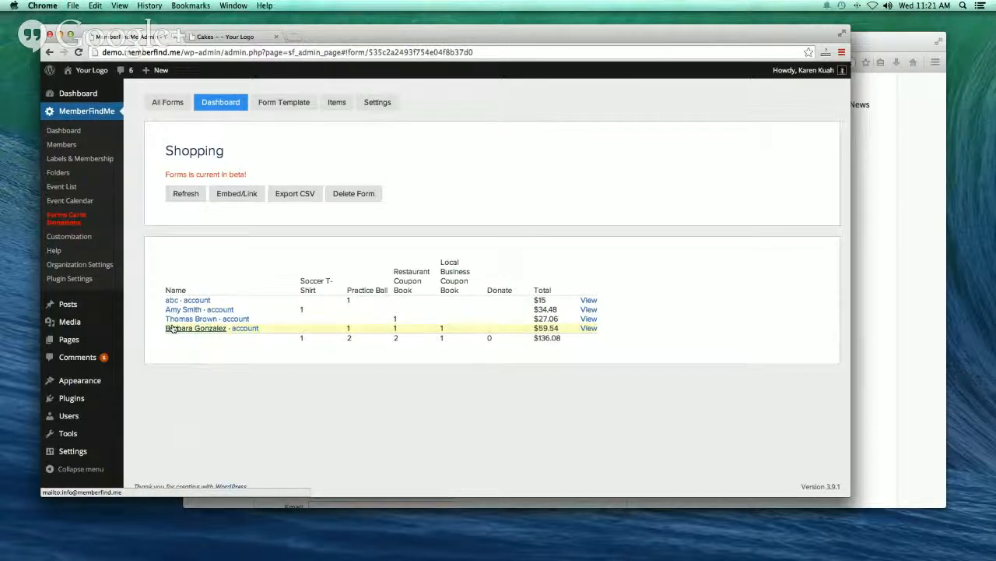
- Inspect the Shopping buyers' accounts and one order's details, closing each popup afterwards
{"action": "left_click", "coordinate": [191, 302]}
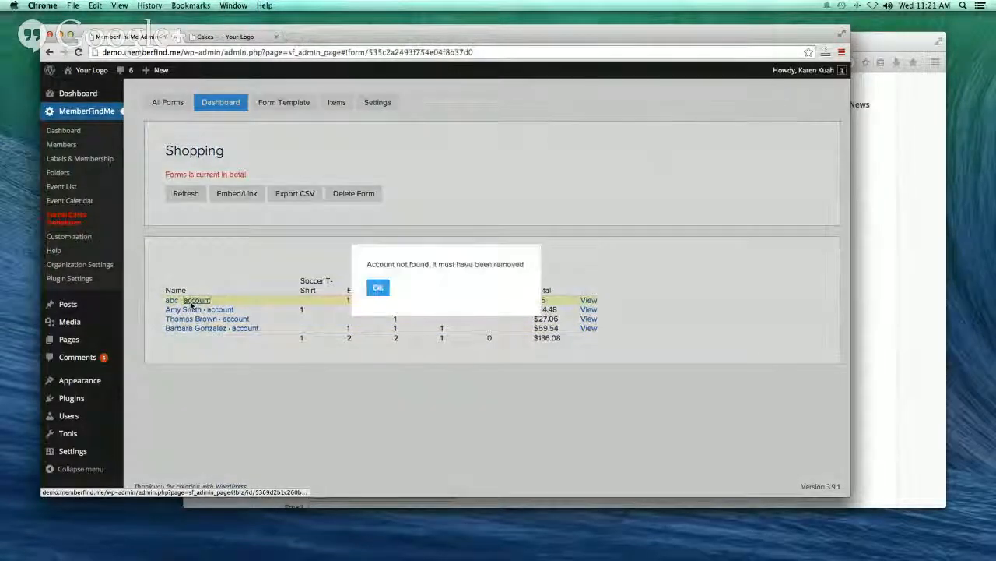
{"action": "left_click", "coordinate": [374, 286]}
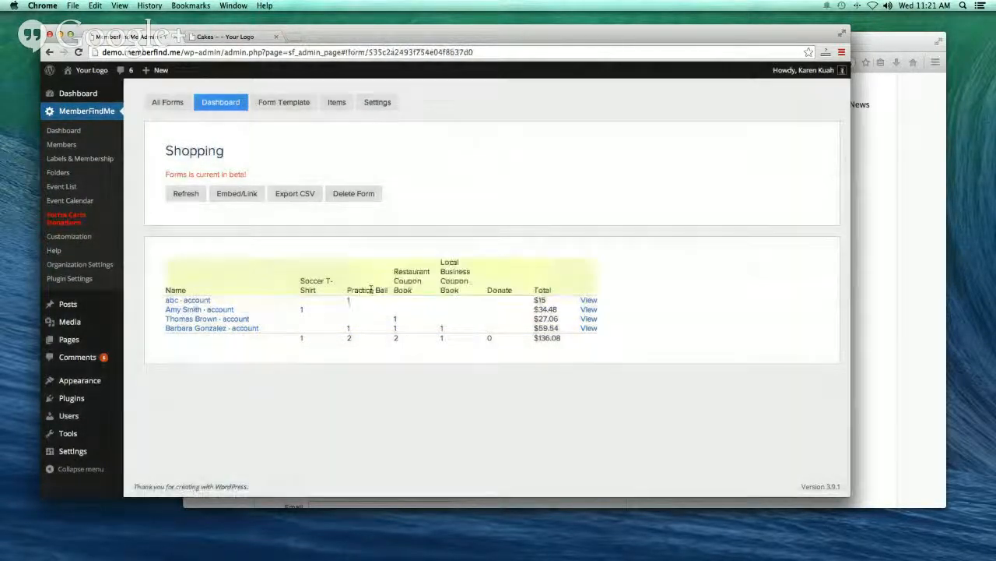
{"action": "left_click", "coordinate": [220, 311]}
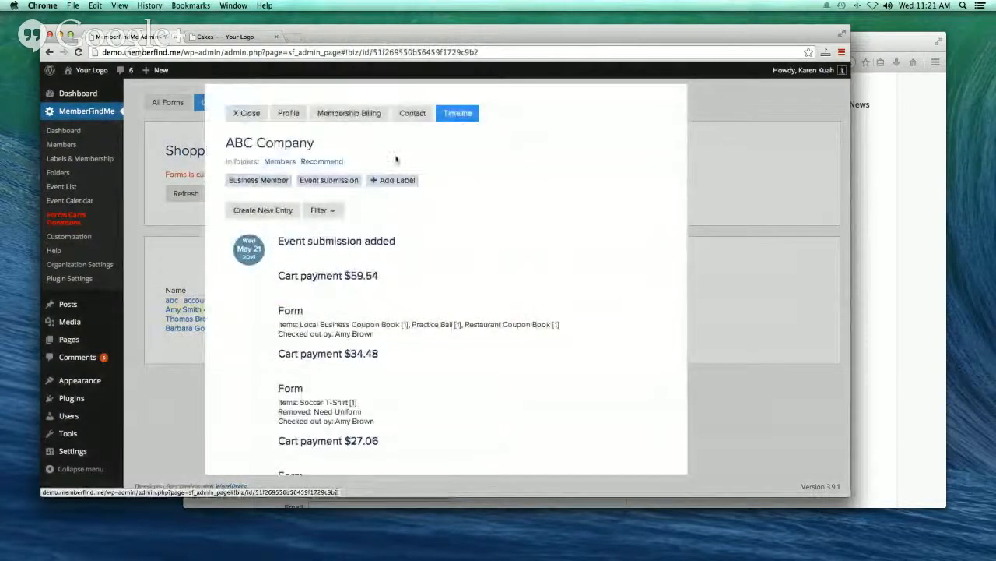
{"action": "scroll", "coordinate": [470, 373], "scroll_direction": "down", "scroll_amount": 2}
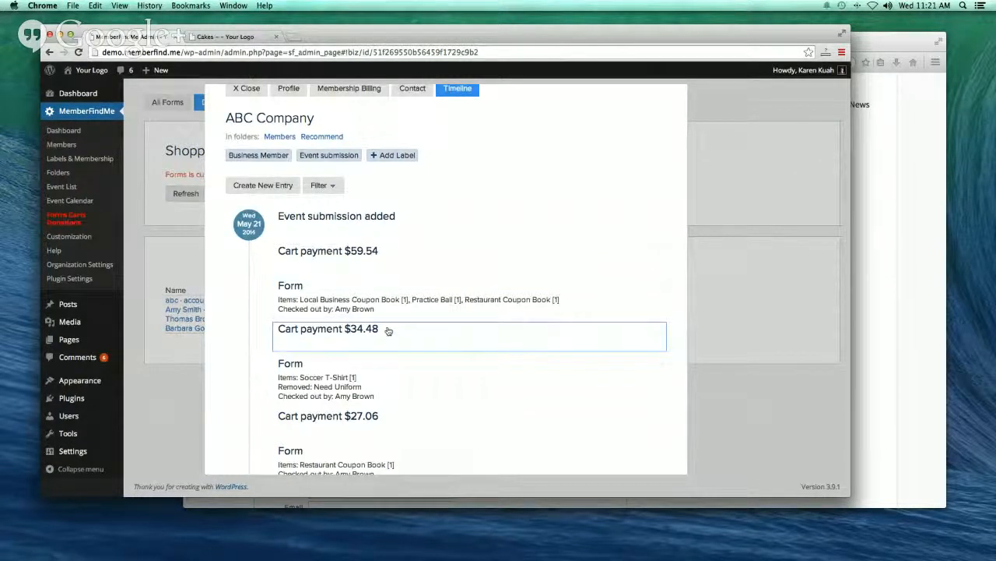
{"action": "scroll", "coordinate": [387, 267], "scroll_direction": "up", "scroll_amount": 2}
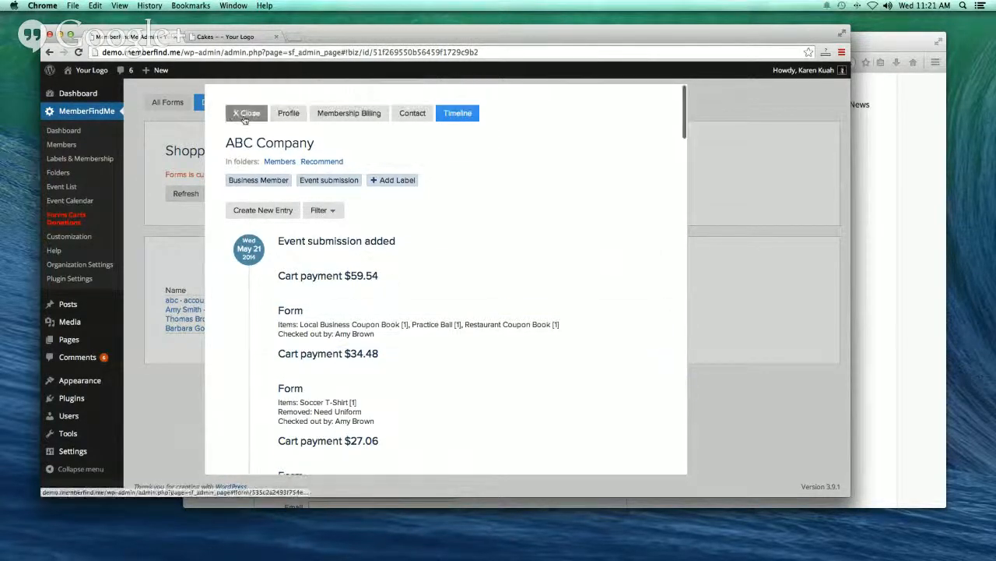
{"action": "left_click", "coordinate": [246, 107]}
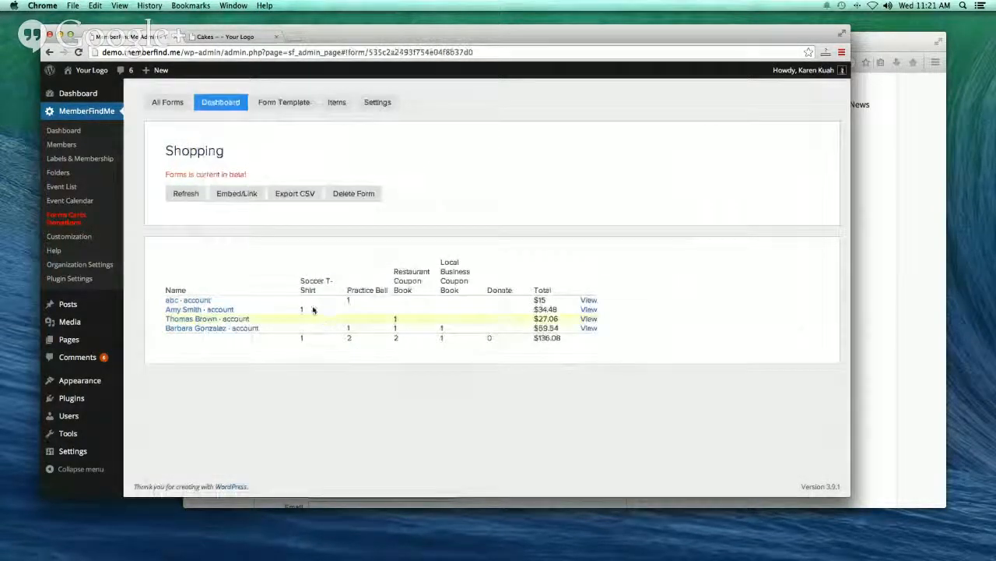
{"action": "left_click", "coordinate": [588, 311]}
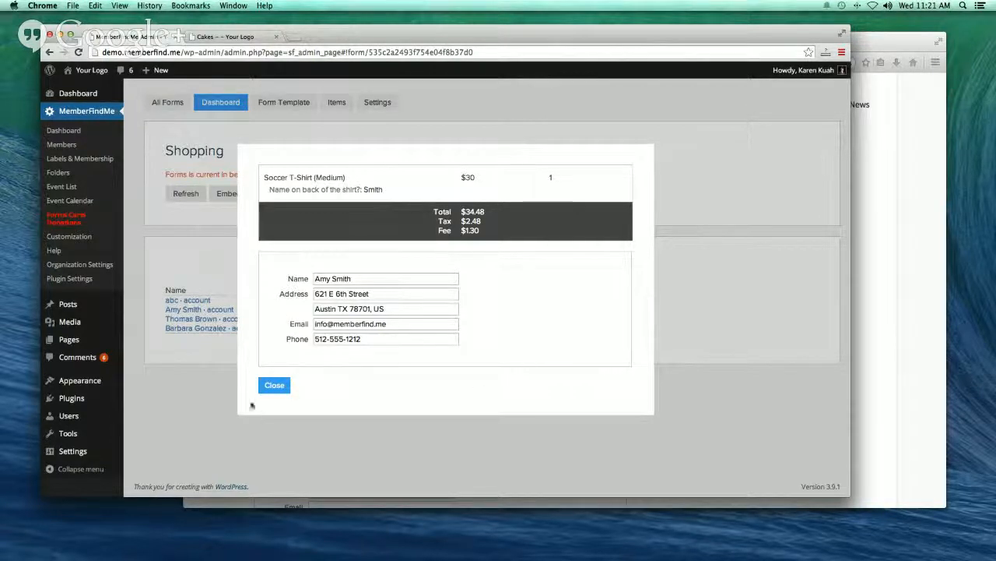
{"action": "left_click", "coordinate": [275, 386]}
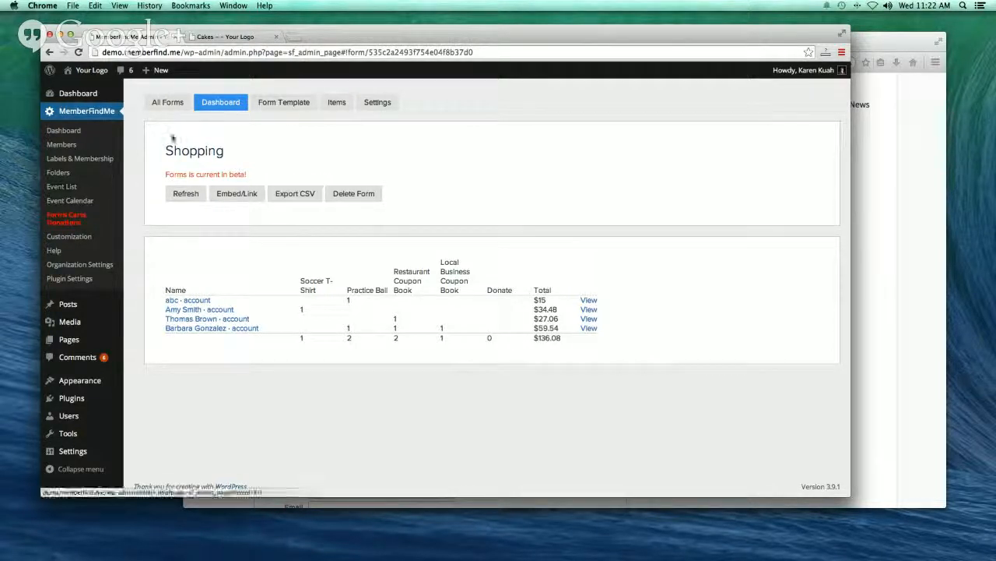
- Check the Shopping items, then inspect Shop2's single $15 Cake item and close it unchanged
{"action": "left_click", "coordinate": [332, 103]}
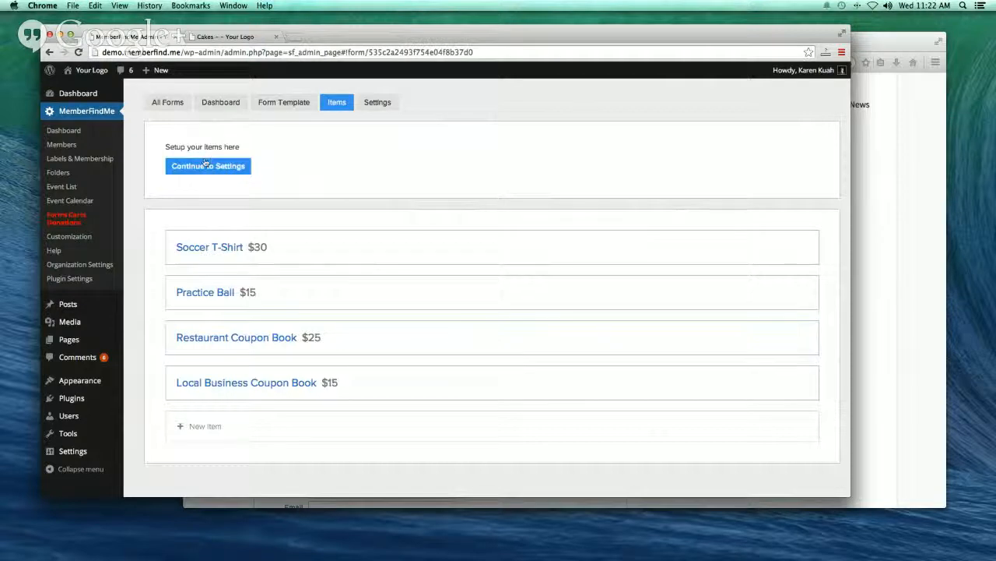
{"action": "left_click", "coordinate": [223, 107]}
{"action": "left_click", "coordinate": [168, 102]}
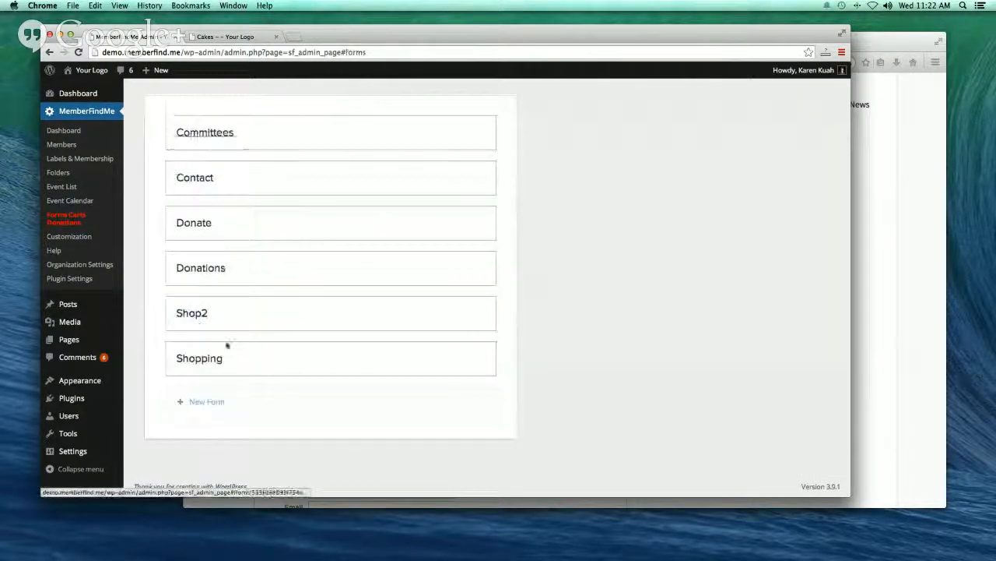
{"action": "left_click", "coordinate": [193, 313]}
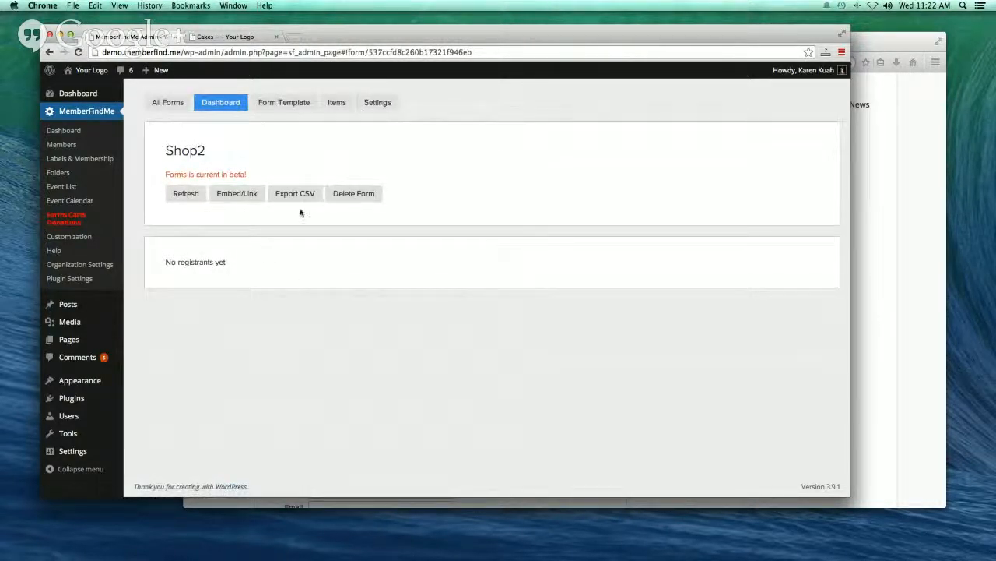
{"action": "left_click", "coordinate": [343, 112]}
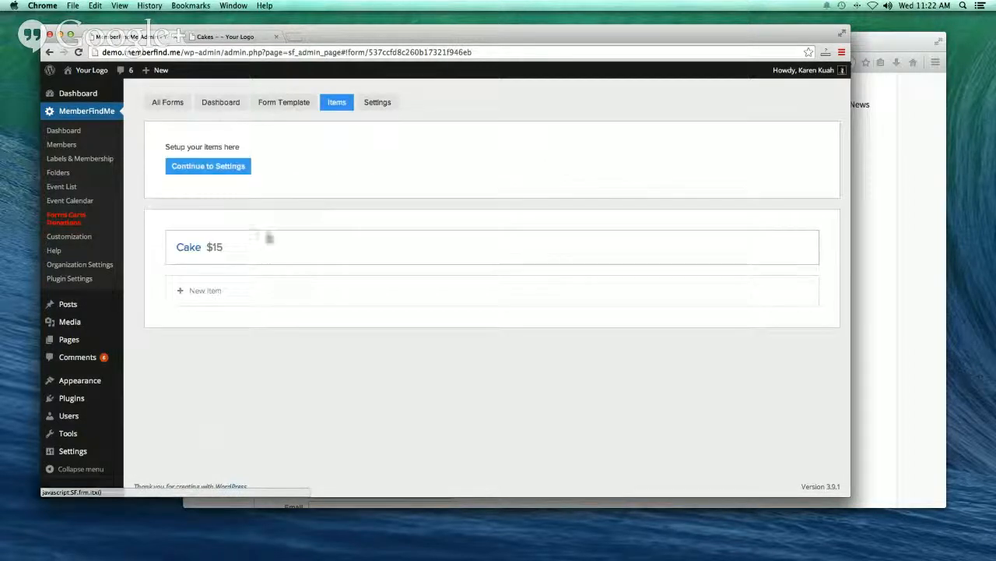
{"action": "left_click", "coordinate": [193, 247]}
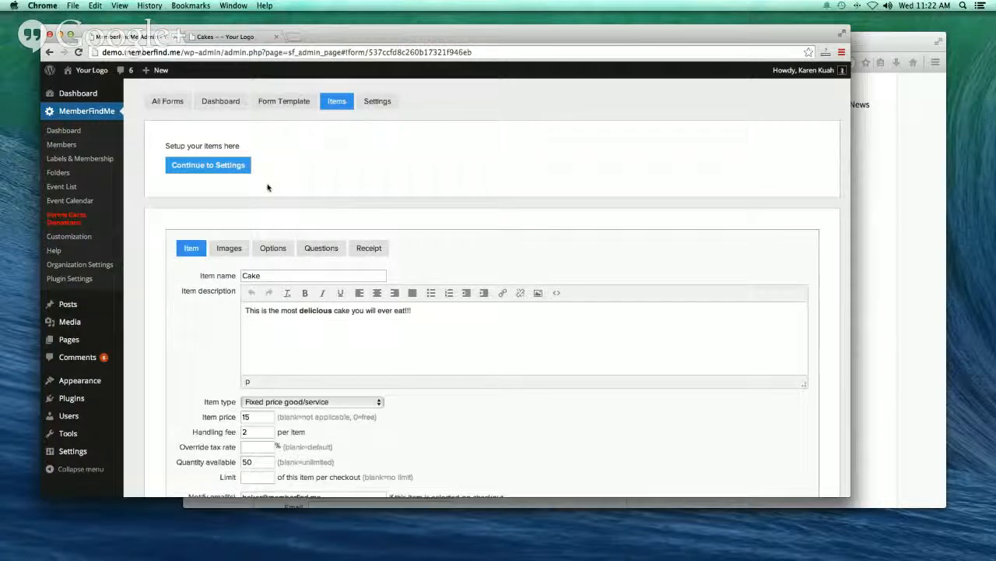
{"action": "scroll", "coordinate": [287, 278], "scroll_direction": "down", "scroll_amount": 5}
{"action": "scroll", "coordinate": [286, 278], "scroll_direction": "down", "scroll_amount": 1}
{"action": "left_click", "coordinate": [301, 402]}
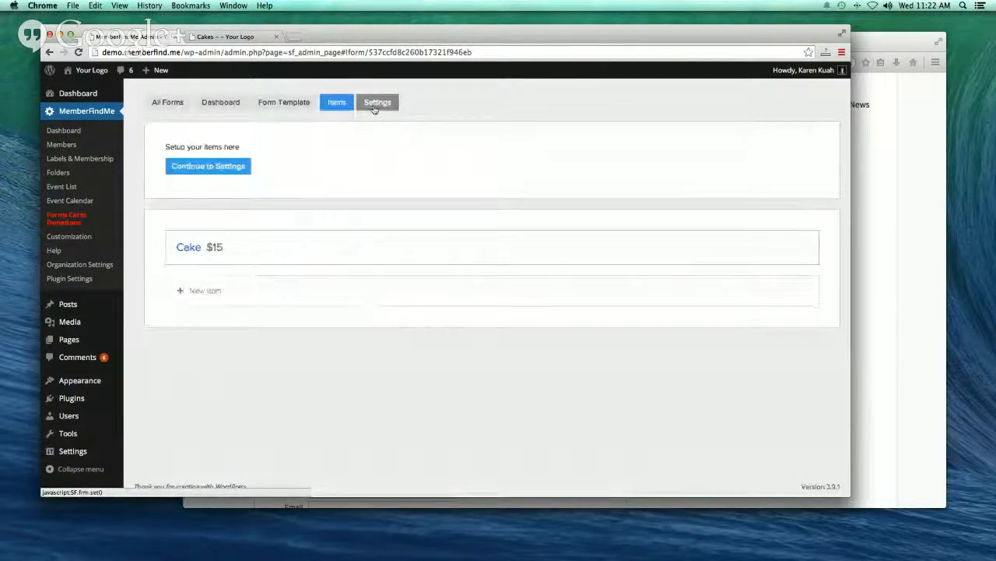
- Review Shop2's settings, including Email Receipt and Tax Rules, and the name, notify e-mail, fee and limit fields
{"action": "left_click", "coordinate": [374, 106]}
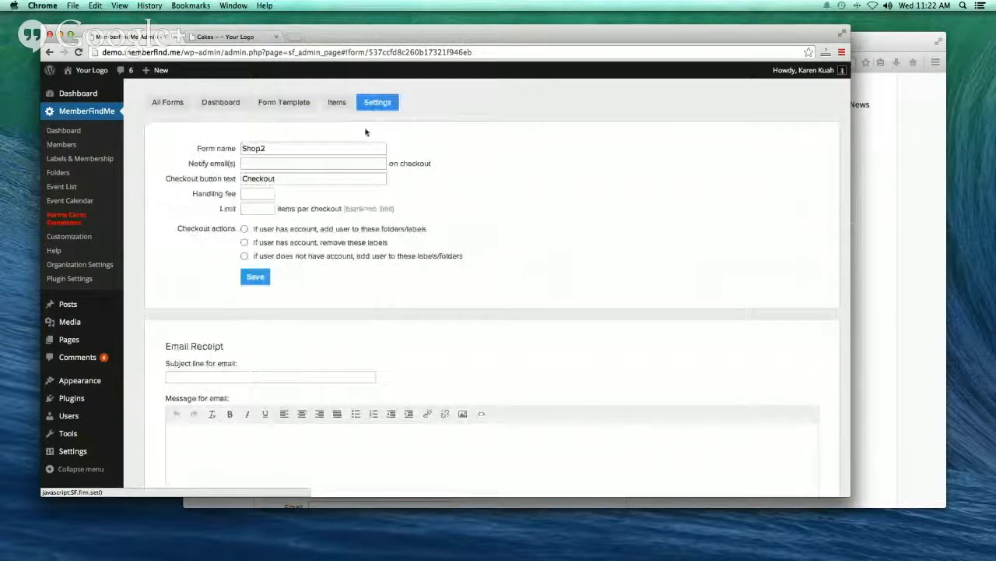
{"action": "scroll", "coordinate": [379, 412], "scroll_direction": "down", "scroll_amount": 5}
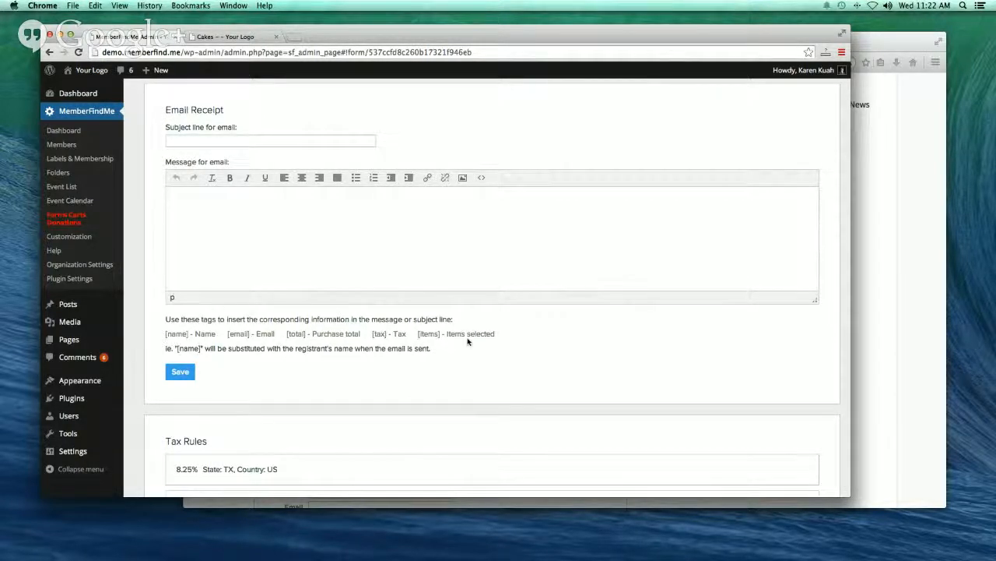
{"action": "scroll", "coordinate": [466, 341], "scroll_direction": "up", "scroll_amount": 5}
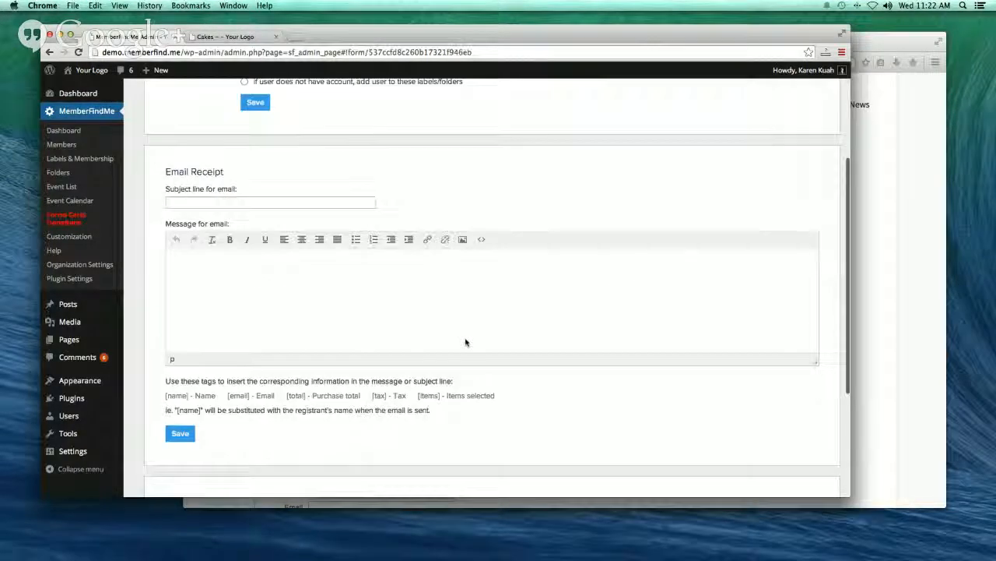
{"action": "left_click", "coordinate": [250, 116]}
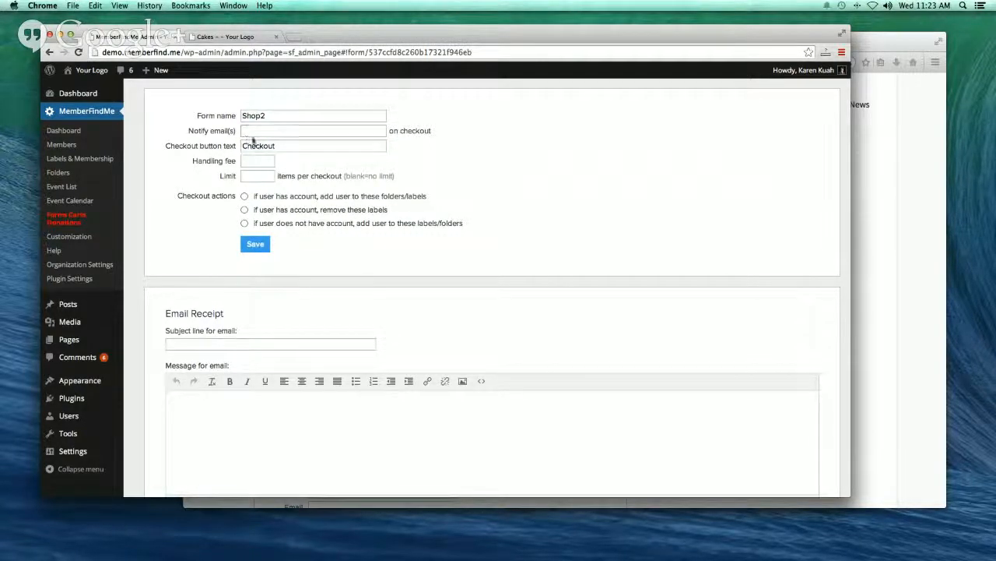
{"action": "left_click", "coordinate": [254, 132]}
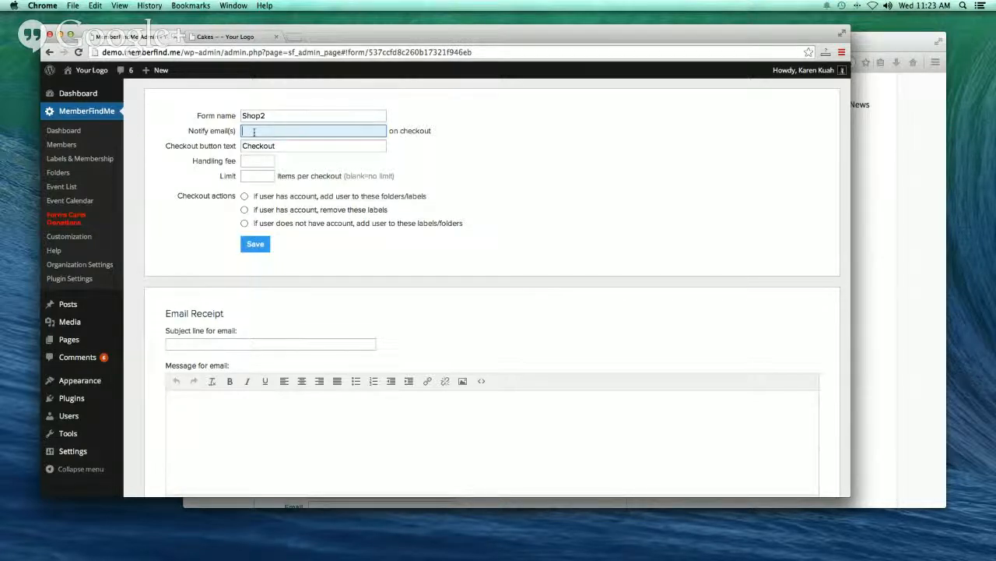
{"action": "left_click", "coordinate": [252, 161]}
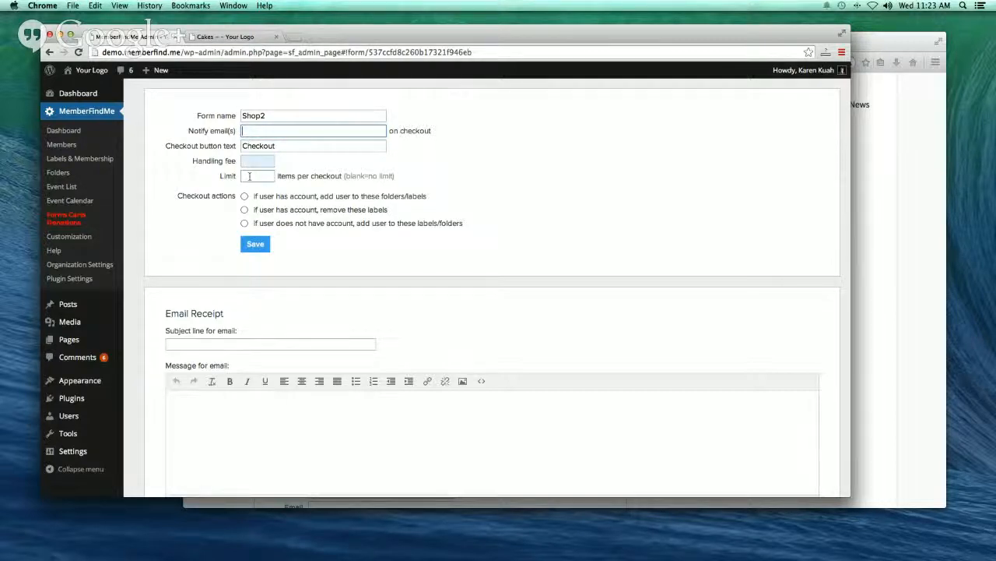
{"action": "left_click", "coordinate": [250, 176]}
- Reload the Shop page and add a Small Soccer T-Shirt with a name for the back
{"action": "left_click", "coordinate": [869, 38]}
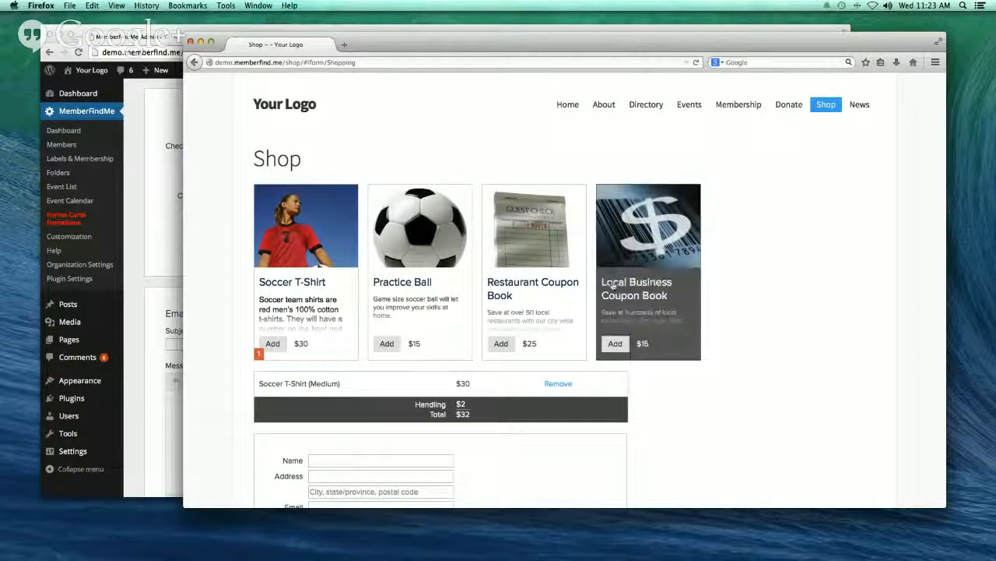
{"action": "left_click", "coordinate": [696, 62]}
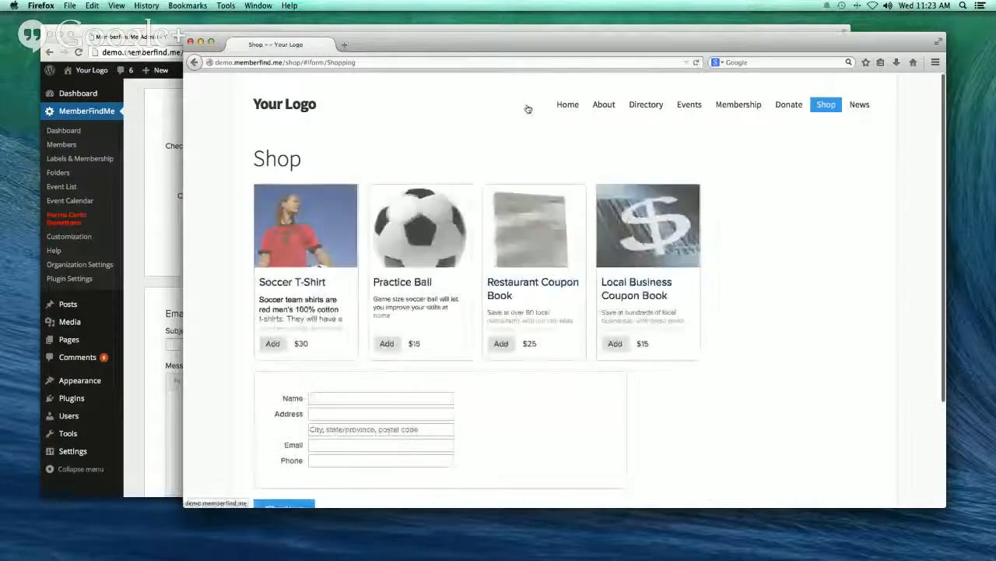
{"action": "scroll", "coordinate": [808, 223], "scroll_direction": "down", "scroll_amount": 1}
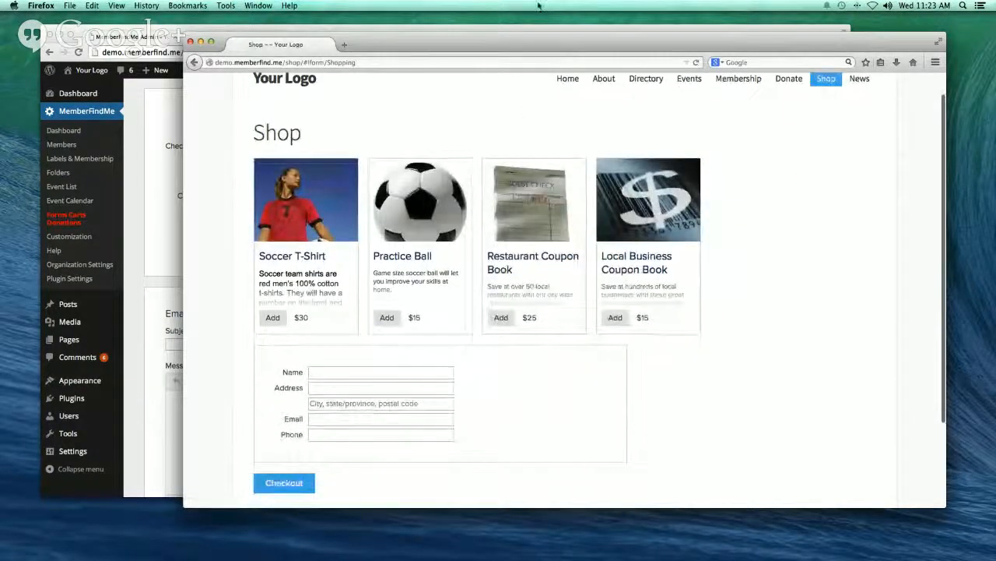
{"action": "left_click_drag", "start_coordinate": [545, 48], "coordinate": [524, 28]}
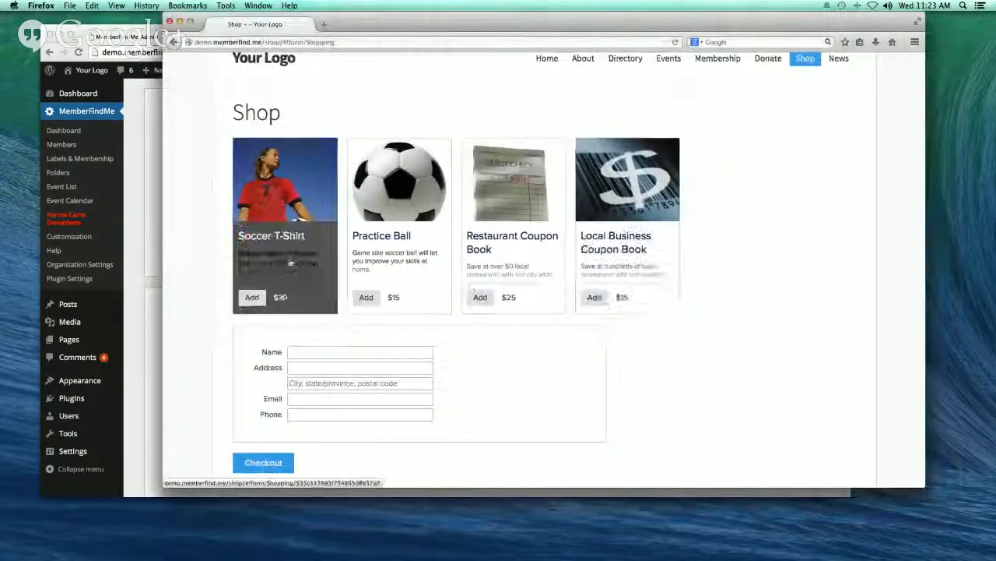
{"action": "left_click", "coordinate": [252, 298]}
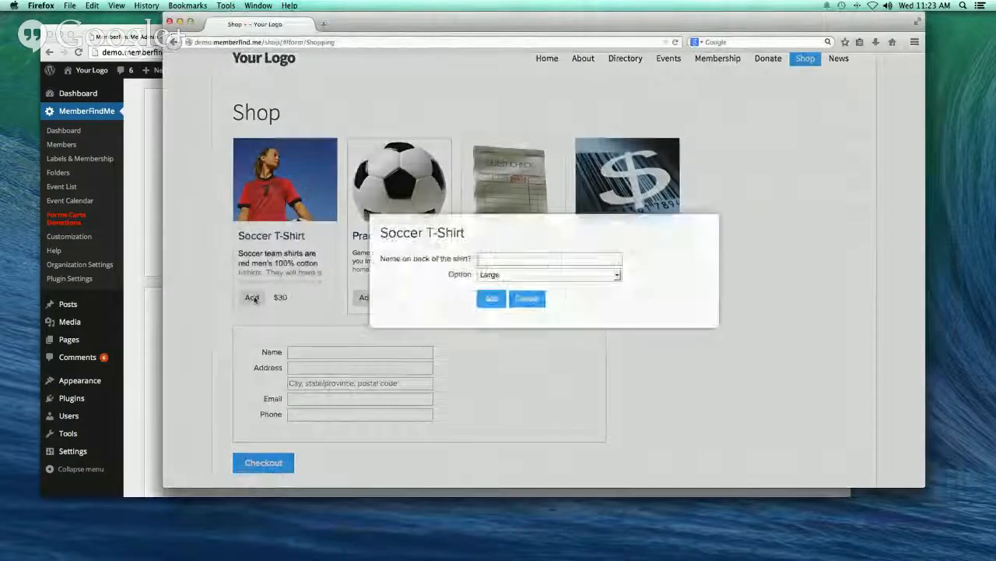
{"action": "left_click", "coordinate": [488, 260]}
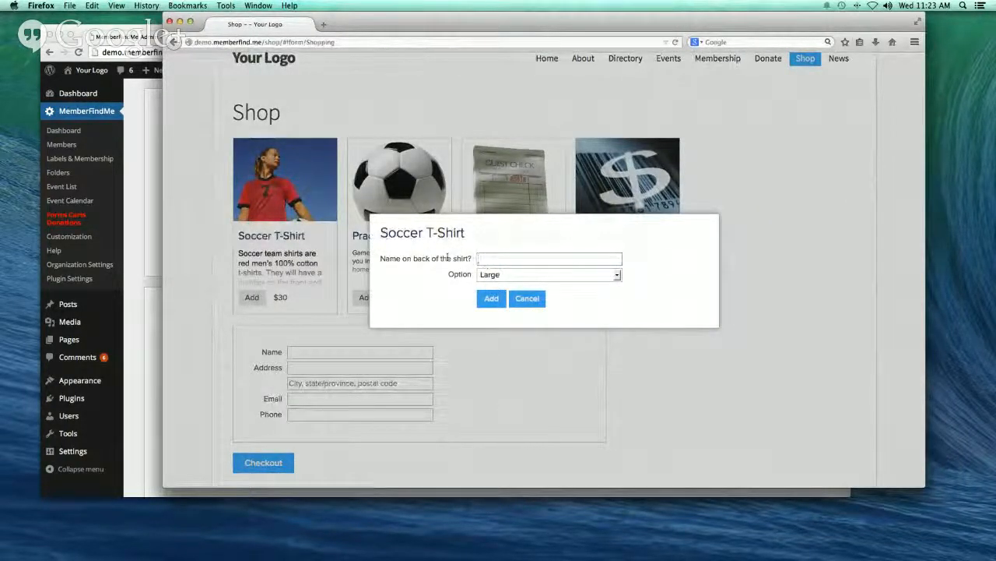
{"action": "type", "text": "Kuan"}
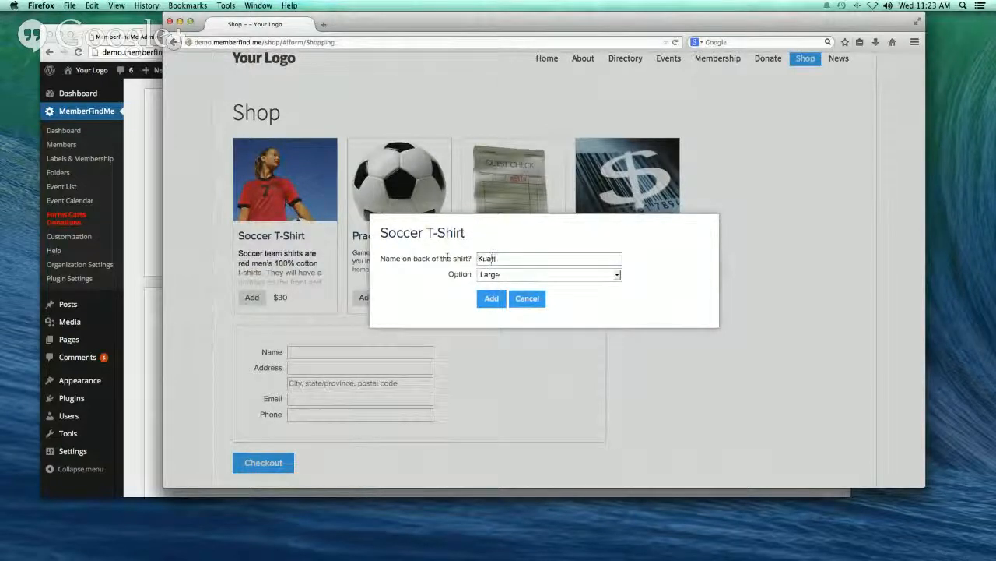
{"action": "left_click", "coordinate": [619, 277]}
{"action": "left_click", "coordinate": [557, 297]}
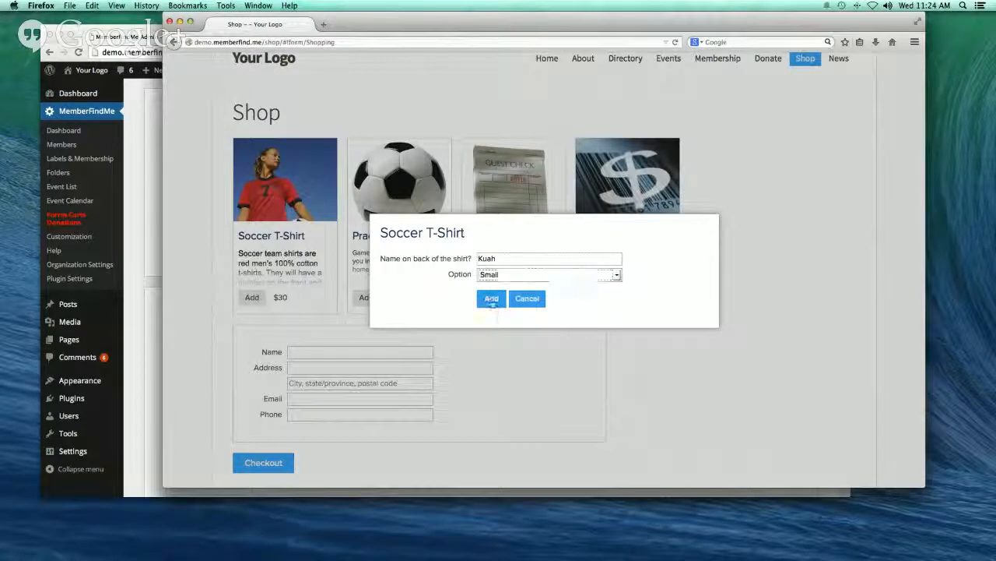
{"action": "left_click", "coordinate": [491, 300]}
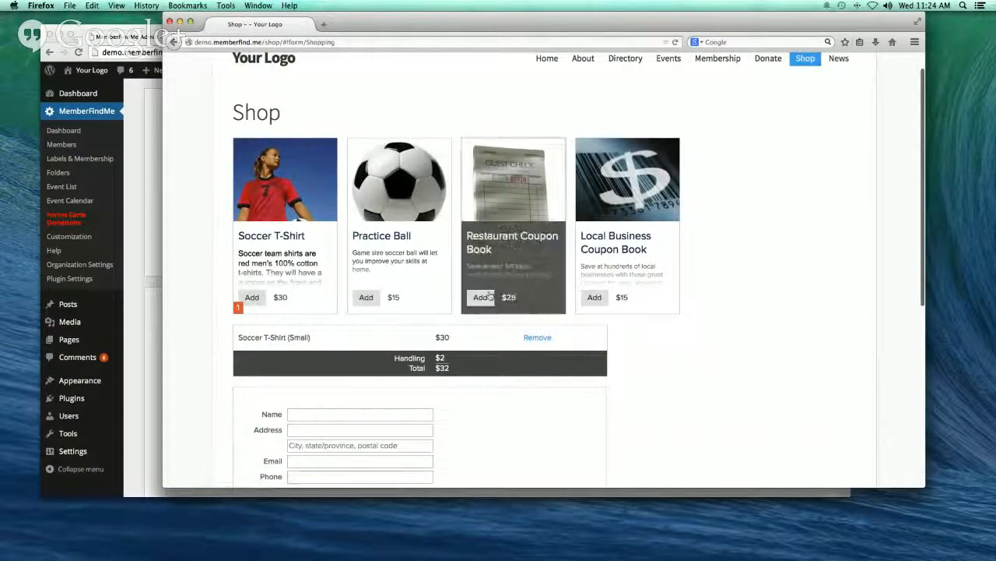
- Add the Restaurant and Local Business Coupon Books, bringing the cart to $72
{"action": "left_click", "coordinate": [487, 297]}
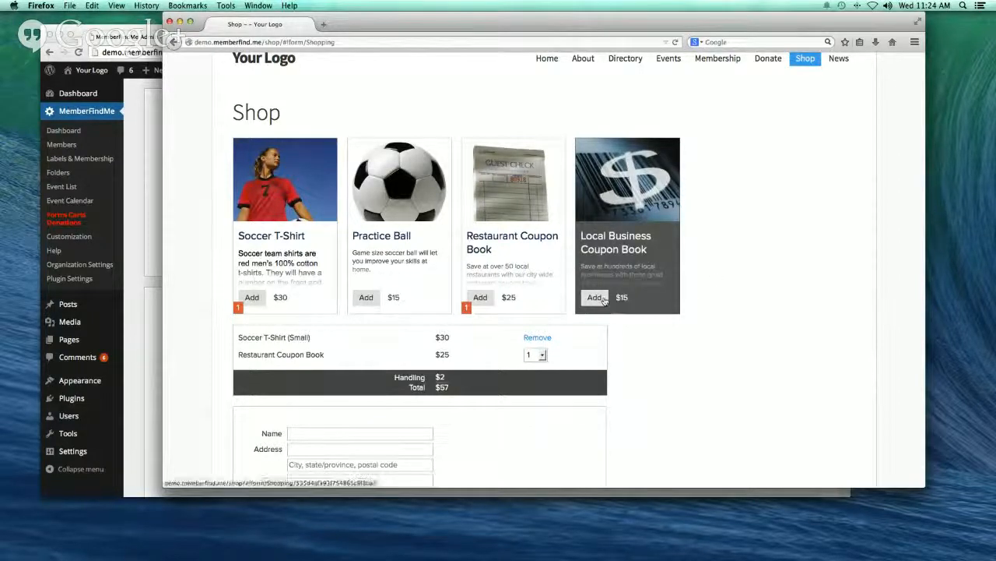
{"action": "left_click", "coordinate": [594, 297]}
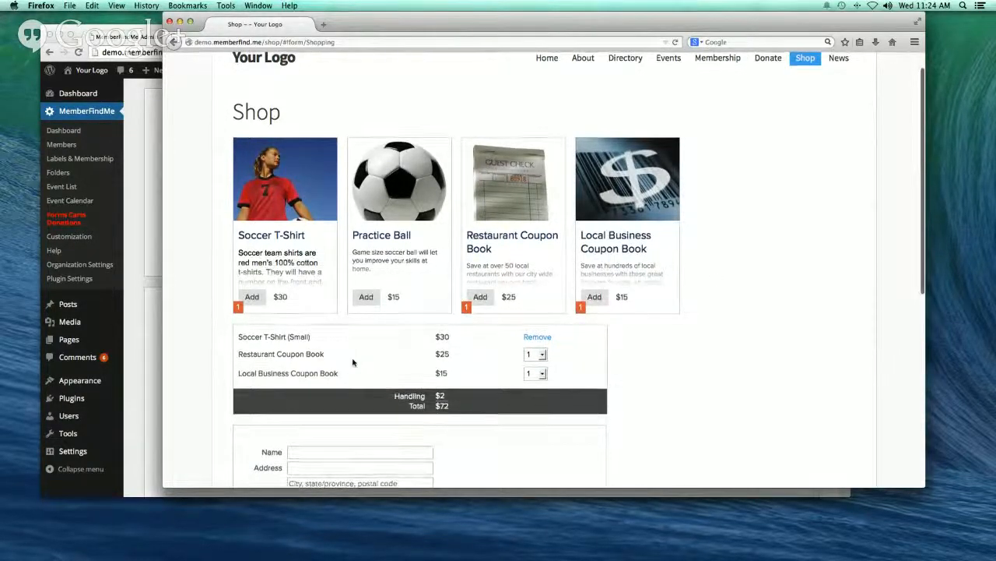
{"action": "scroll", "coordinate": [356, 366], "scroll_direction": "down", "scroll_amount": 8}
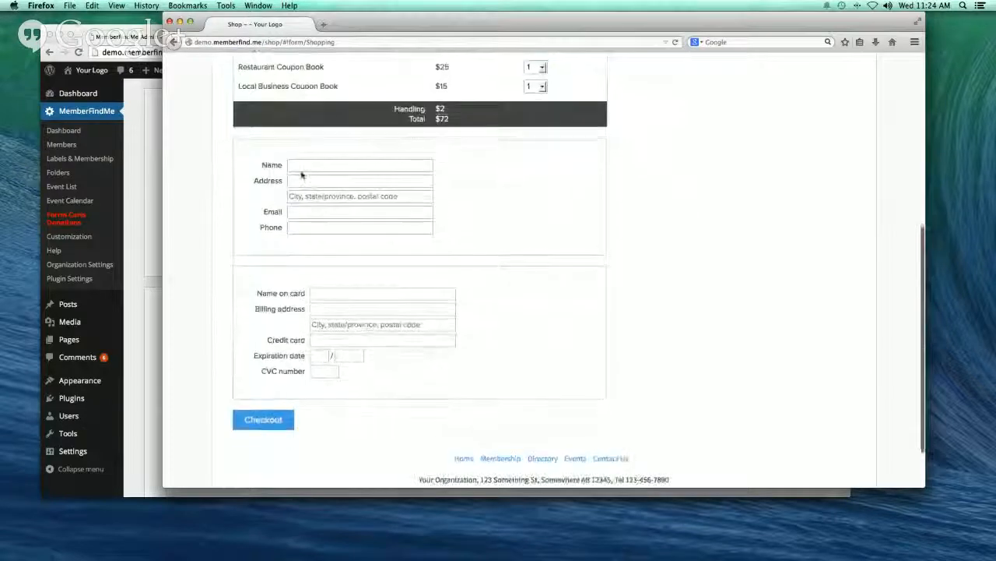
- Fill in the buyer's name, street address, city/state/postal code, e-mail and phone number
{"action": "left_click", "coordinate": [302, 165]}
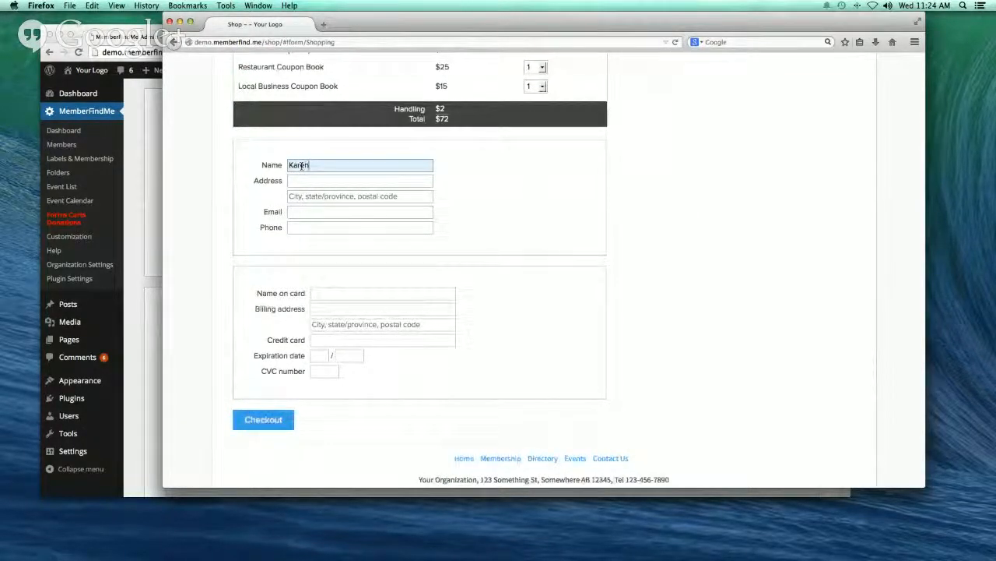
{"action": "key", "text": "Tab"}
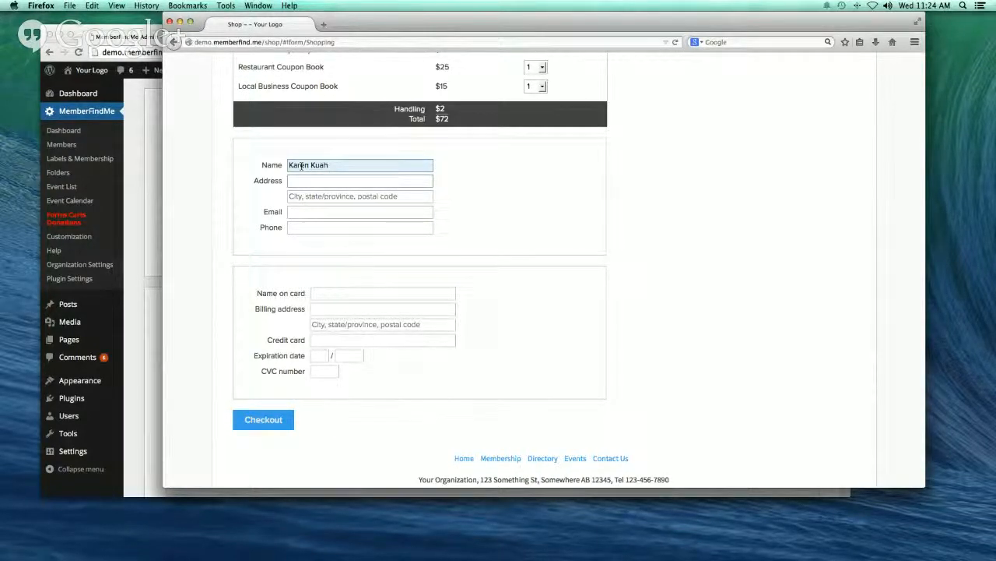
{"action": "key", "text": "Tab"}
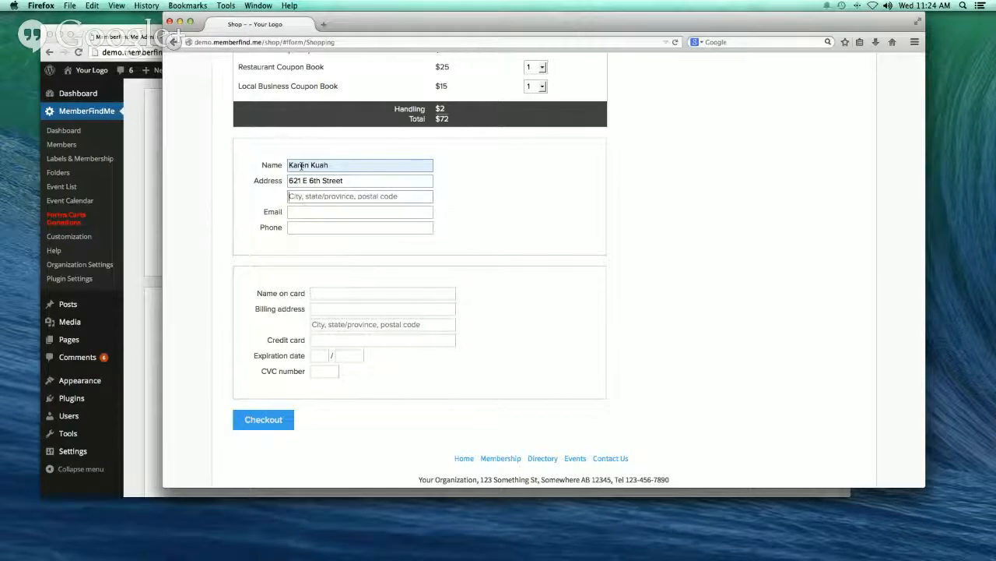
{"action": "type", "text": "Austin, TX 78701"}
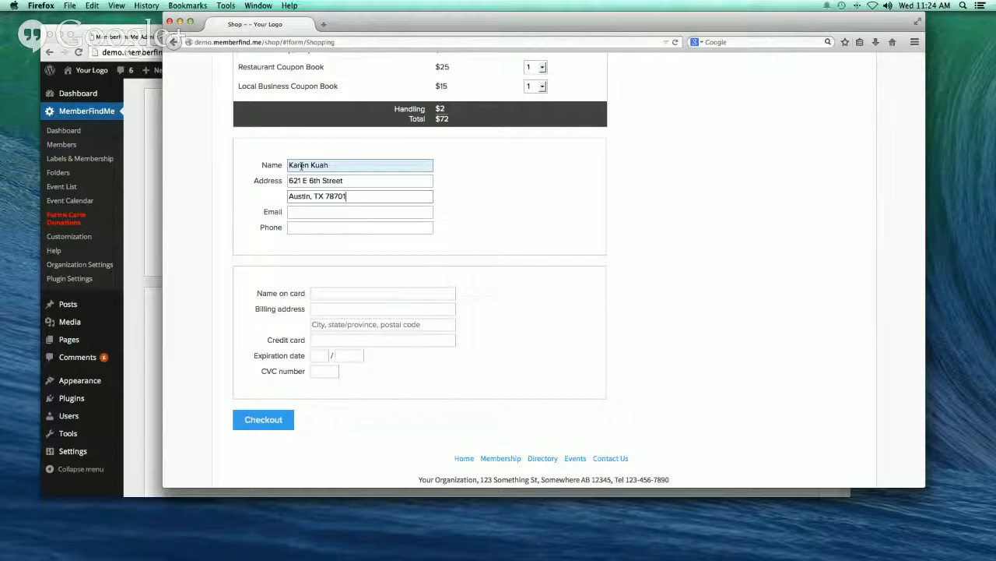
{"action": "key", "text": "Tab"}
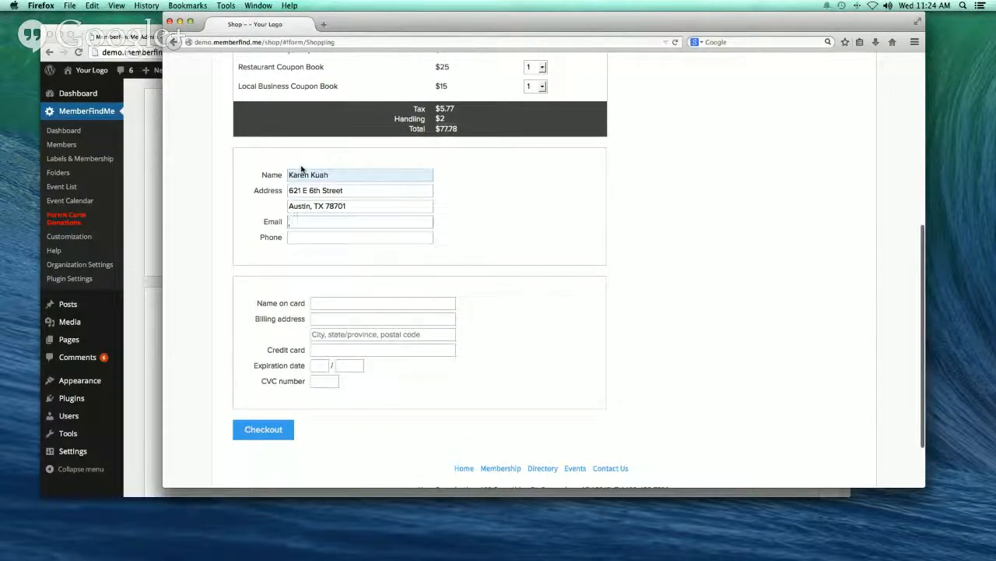
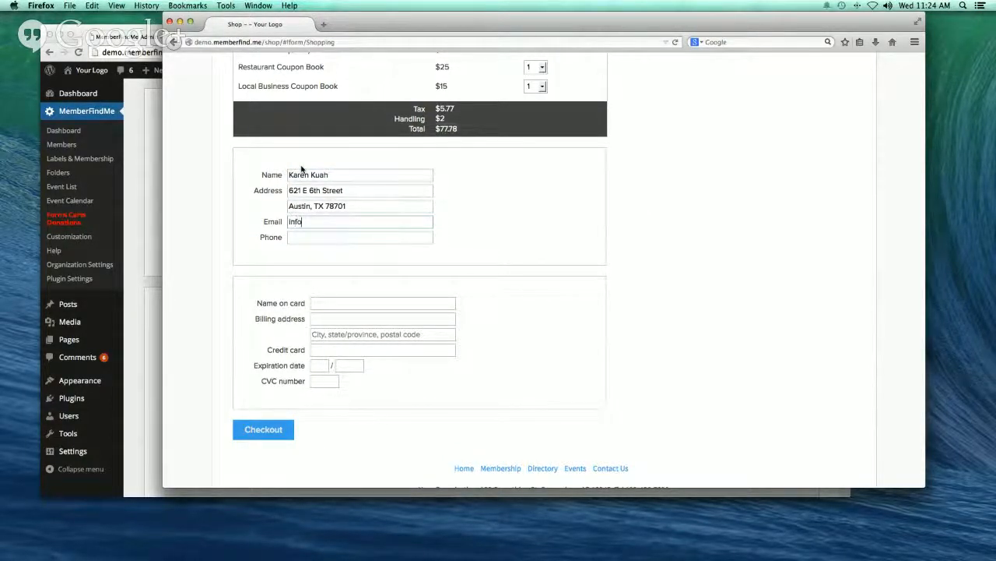
{"action": "key", "text": "Tab"}
{"action": "type", "text": "51"}
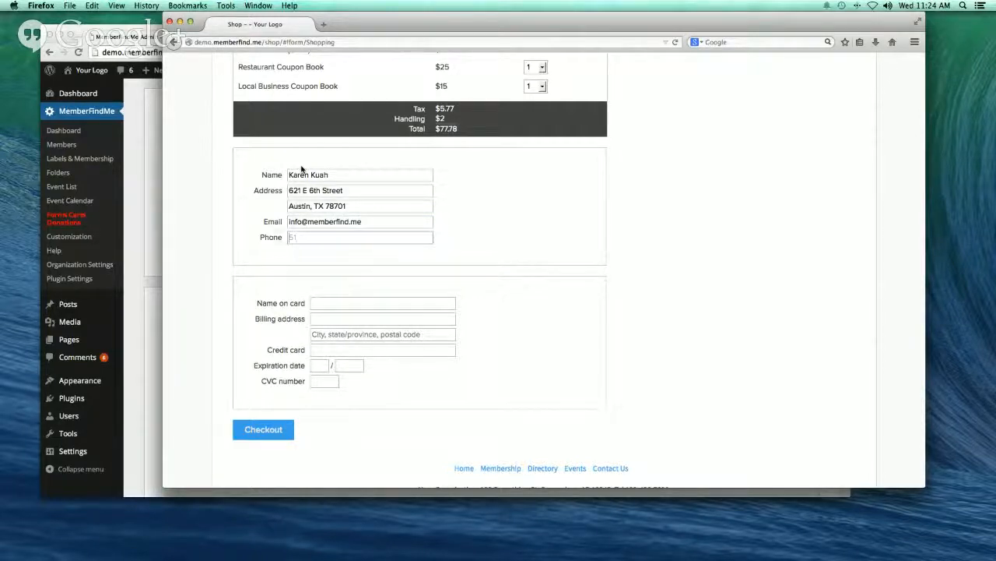
{"action": "type", "text": "2-555-1212"}
- Enter the test card number, expiry and CVC, then submit the $77.78 order
{"action": "key", "text": "Tab"}
{"action": "key", "text": "Tab"}
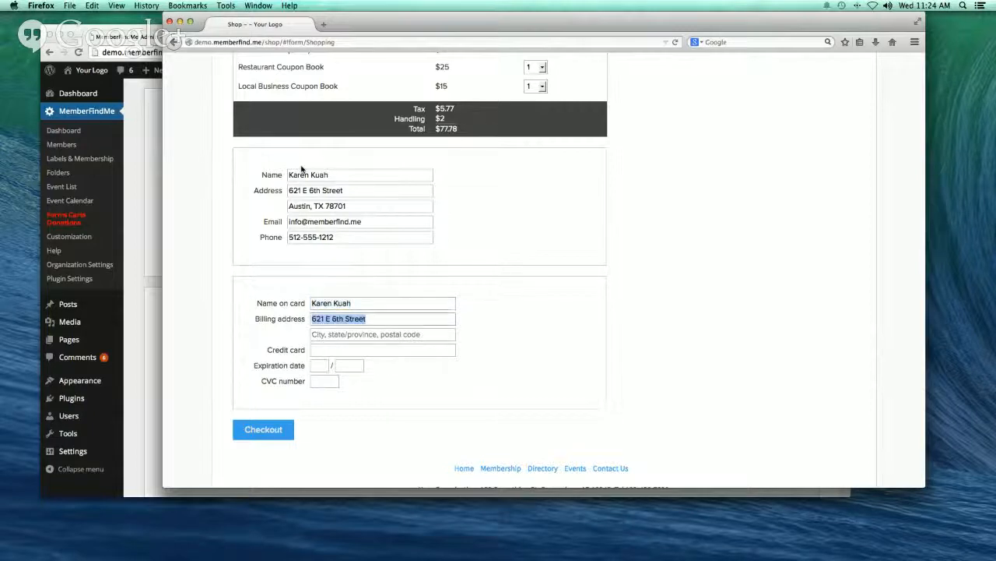
{"action": "key", "text": "Tab"}
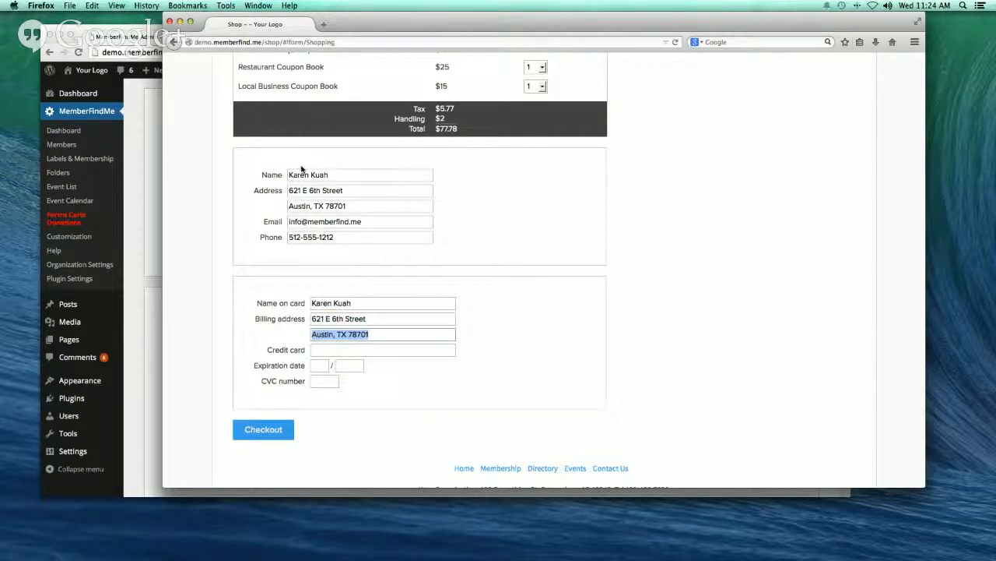
{"action": "key", "text": "Tab"}
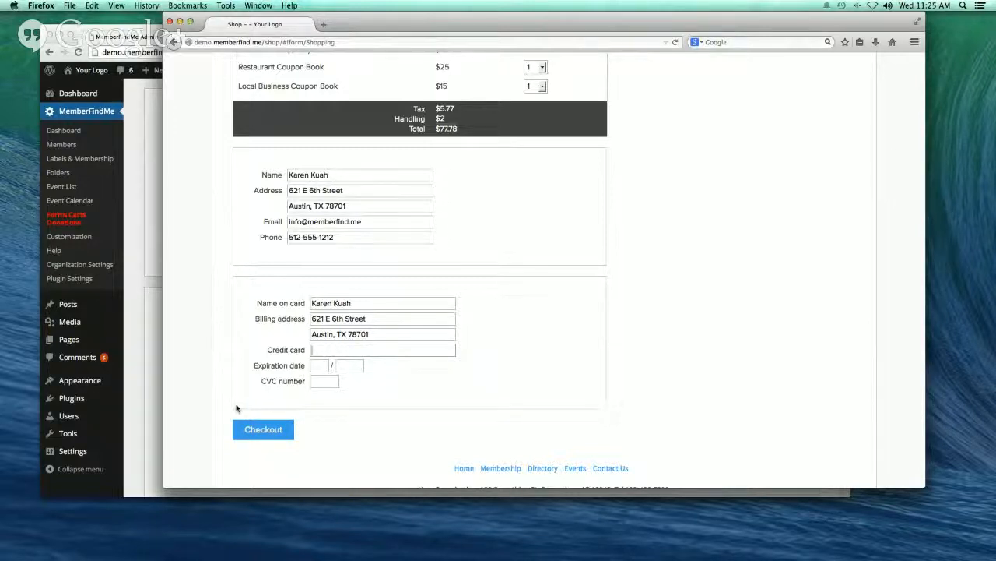
{"action": "type", "text": "4242 4242 4242 4242"}
{"action": "key", "text": "Tab"}
{"action": "type", "text": "01"}
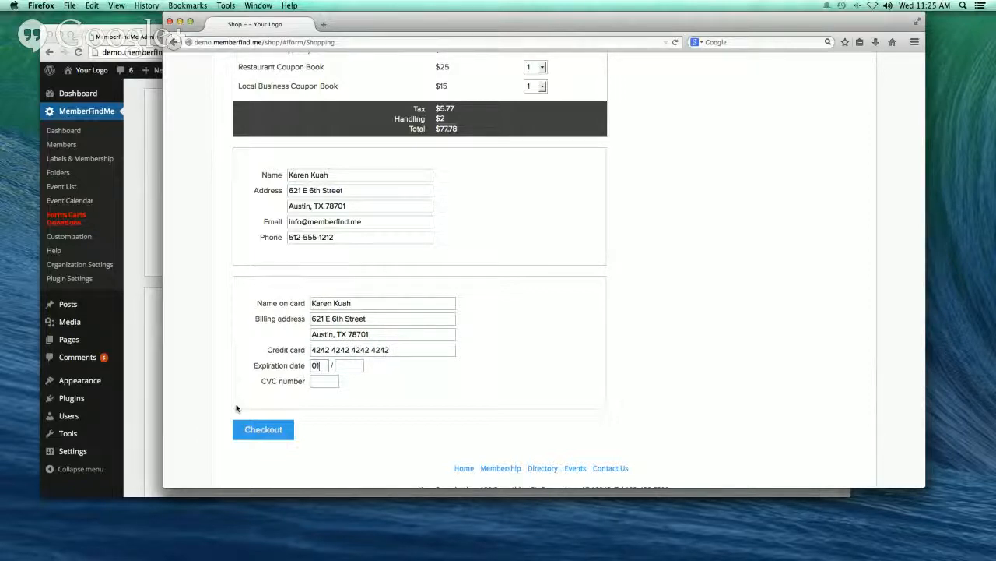
{"action": "key", "text": "Tab"}
{"action": "type", "text": "16"}
{"action": "key", "text": "Tab"}
{"action": "type", "text": "123"}
{"action": "scroll", "coordinate": [241, 414], "scroll_direction": "down", "scroll_amount": 1}
{"action": "left_click", "coordinate": [256, 425]}
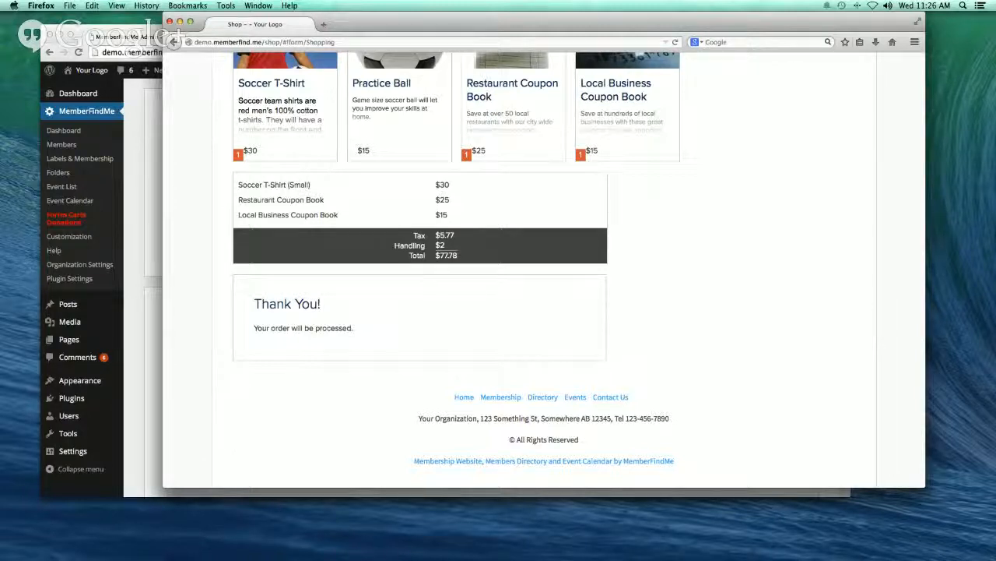
- Open memberfind.me in a new tab and show Plug-In pricing for 150 members ($19/month)
{"action": "left_click", "coordinate": [323, 27]}
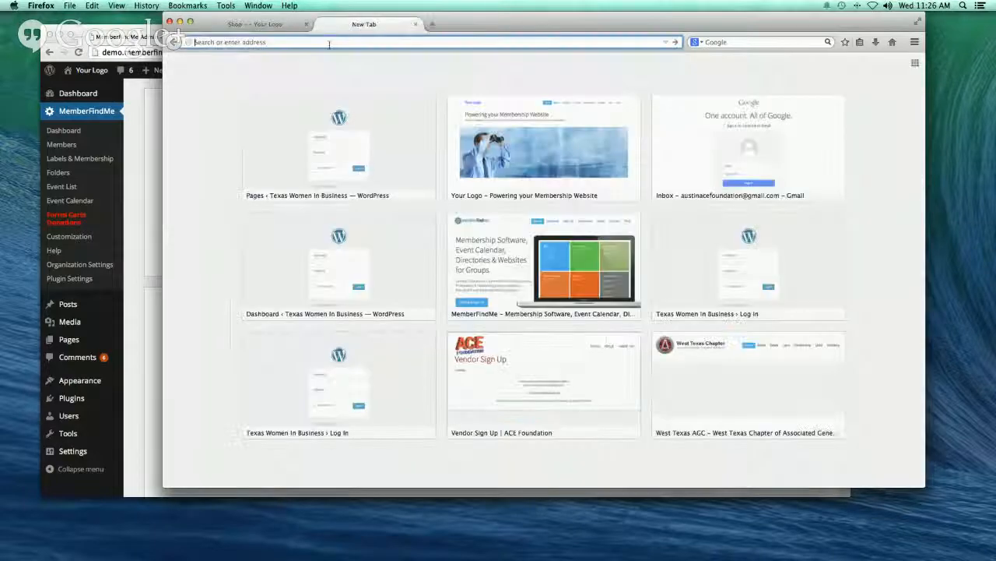
{"action": "type", "text": "memberfind.me/"}
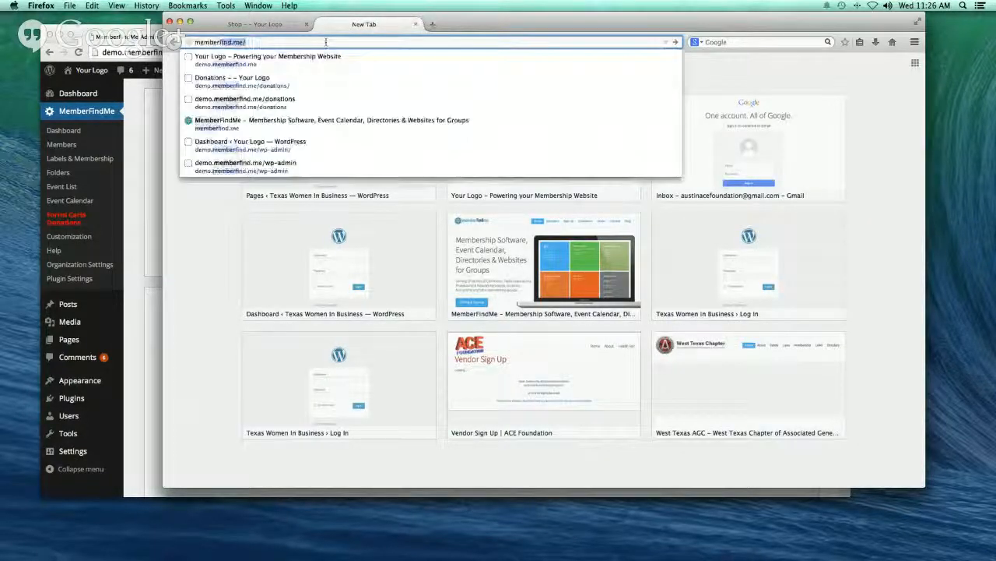
{"action": "key", "text": "Return"}
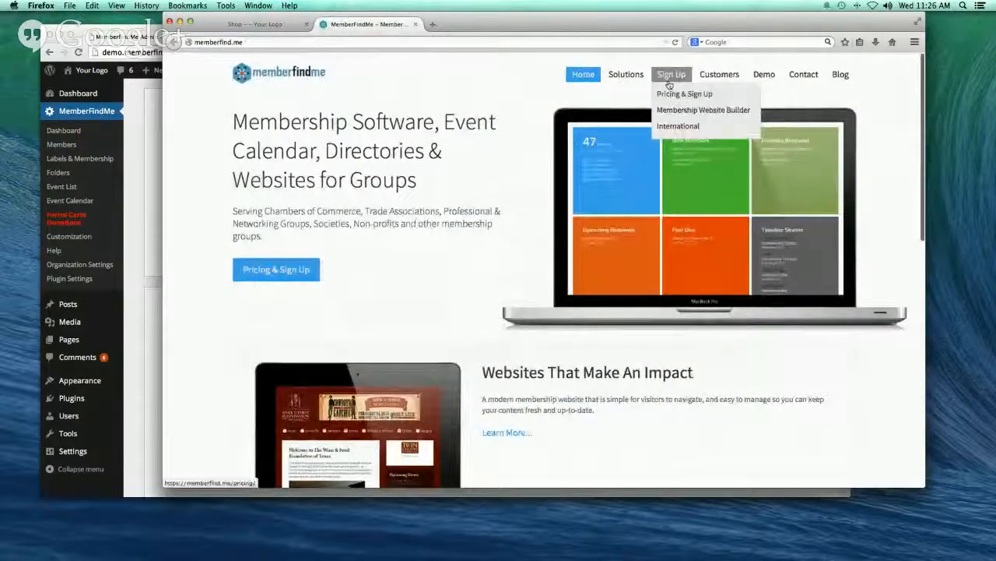
{"action": "left_click", "coordinate": [668, 82]}
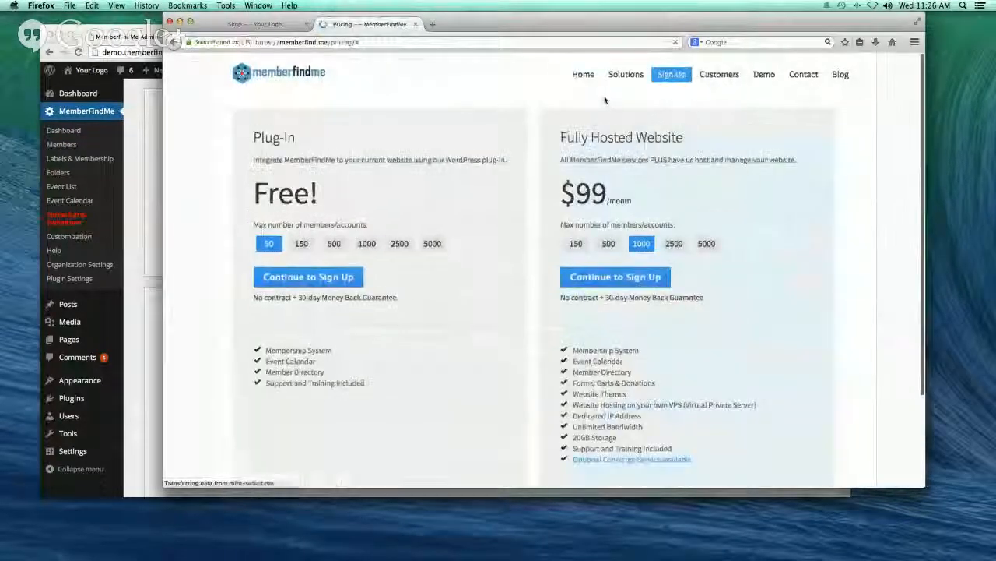
{"action": "left_click", "coordinate": [303, 245]}
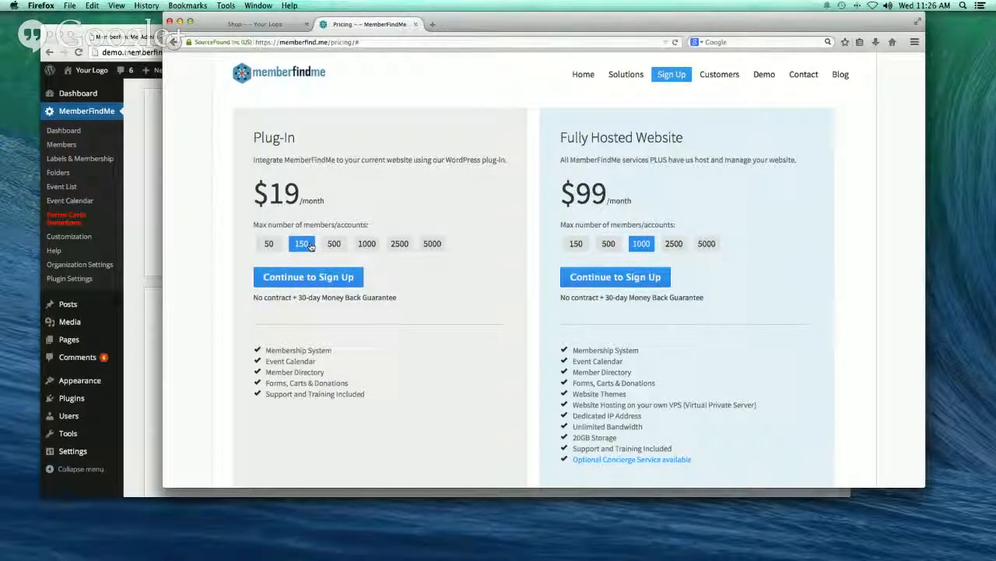
{"action": "scroll", "coordinate": [313, 245], "scroll_direction": "down", "scroll_amount": 1}
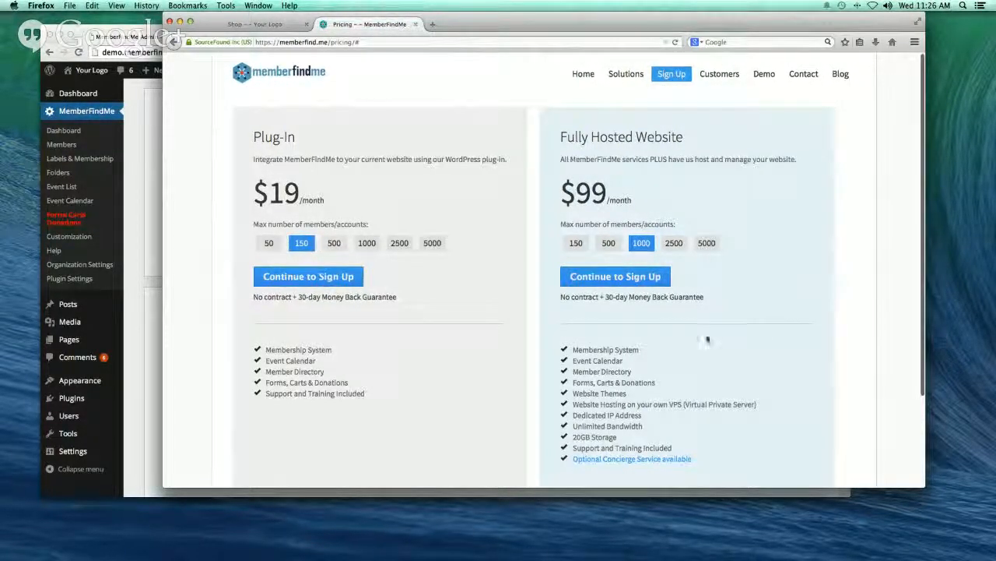